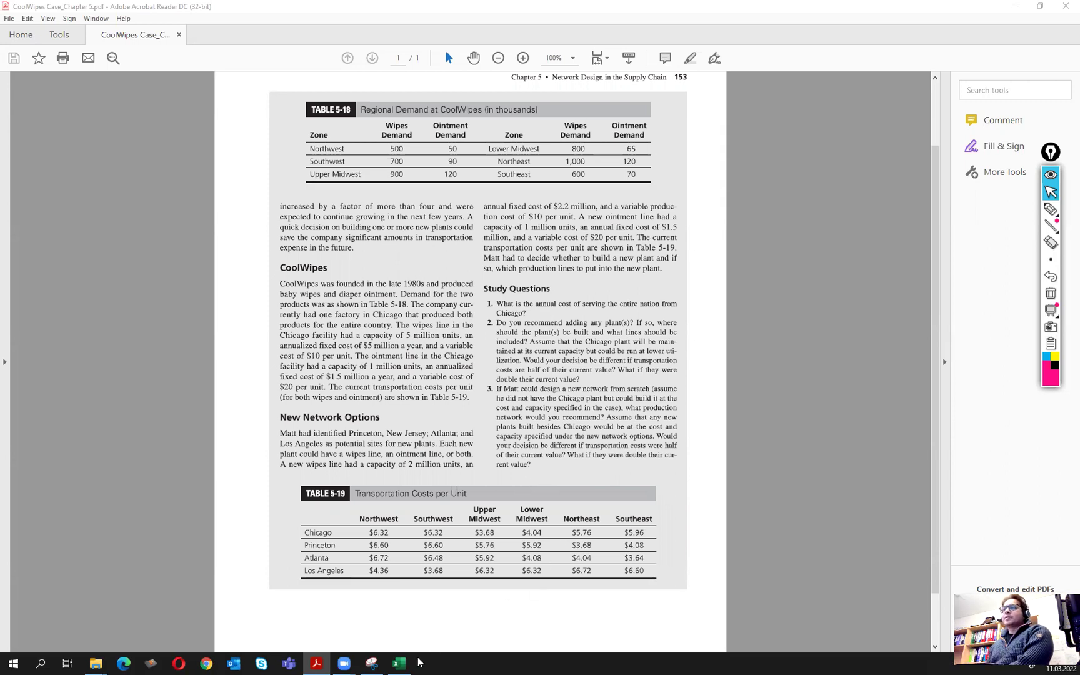
- Switch to the Excel workbook and set the base Los Angeles–Northwest transportation cost on sheet Q2-p3 to 4.36
click(398, 663)
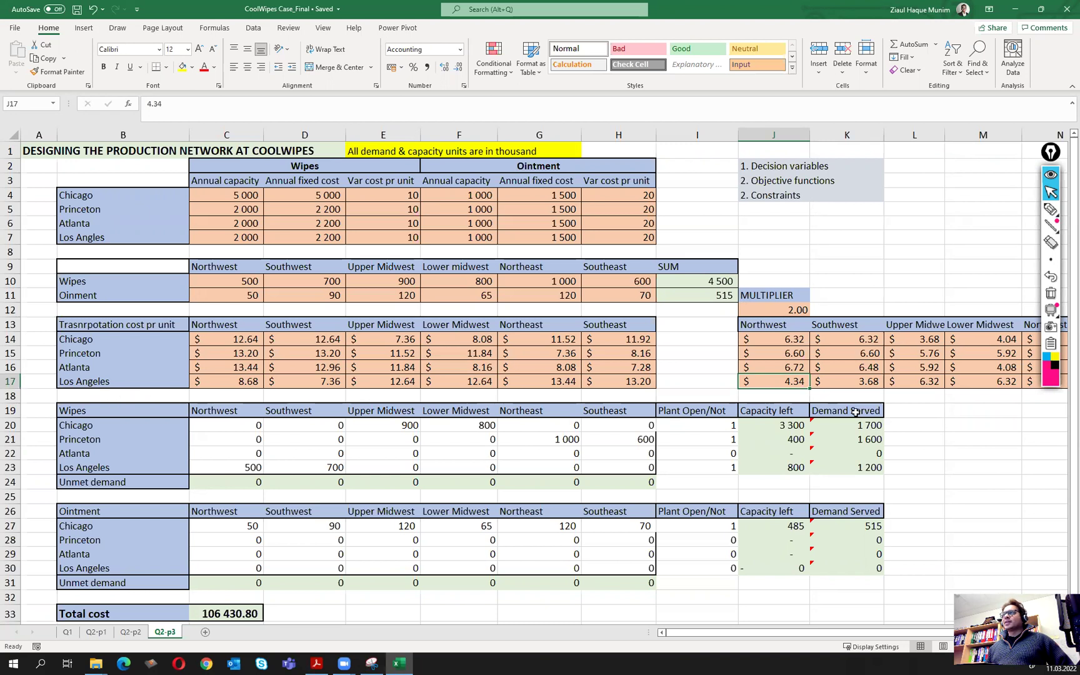
click(316, 663)
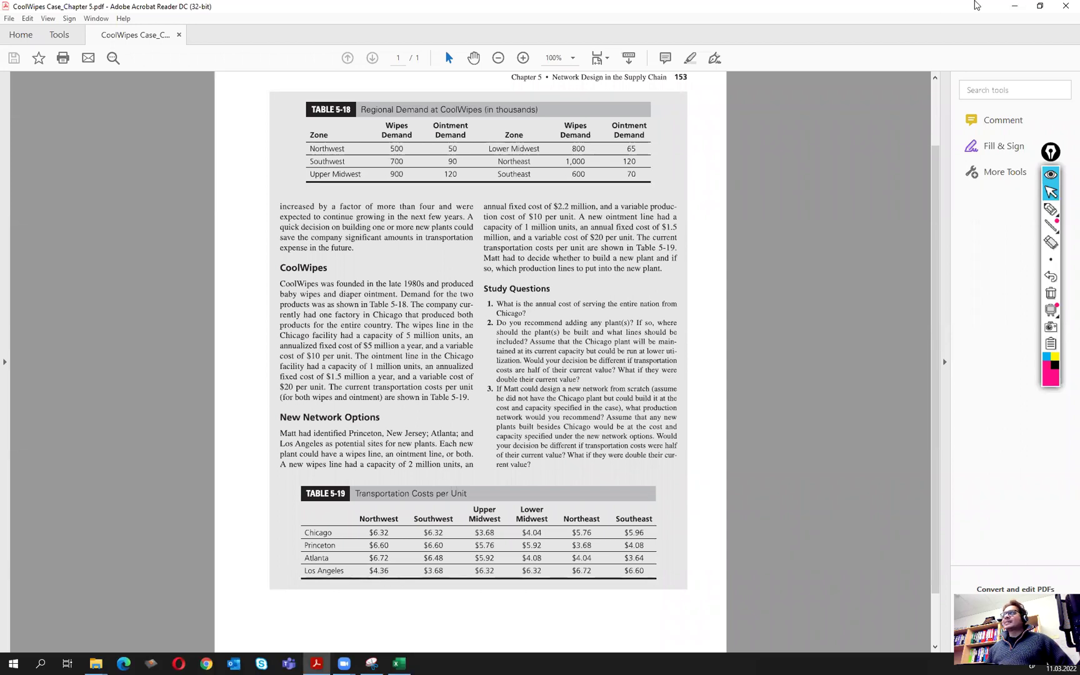
click(1015, 6)
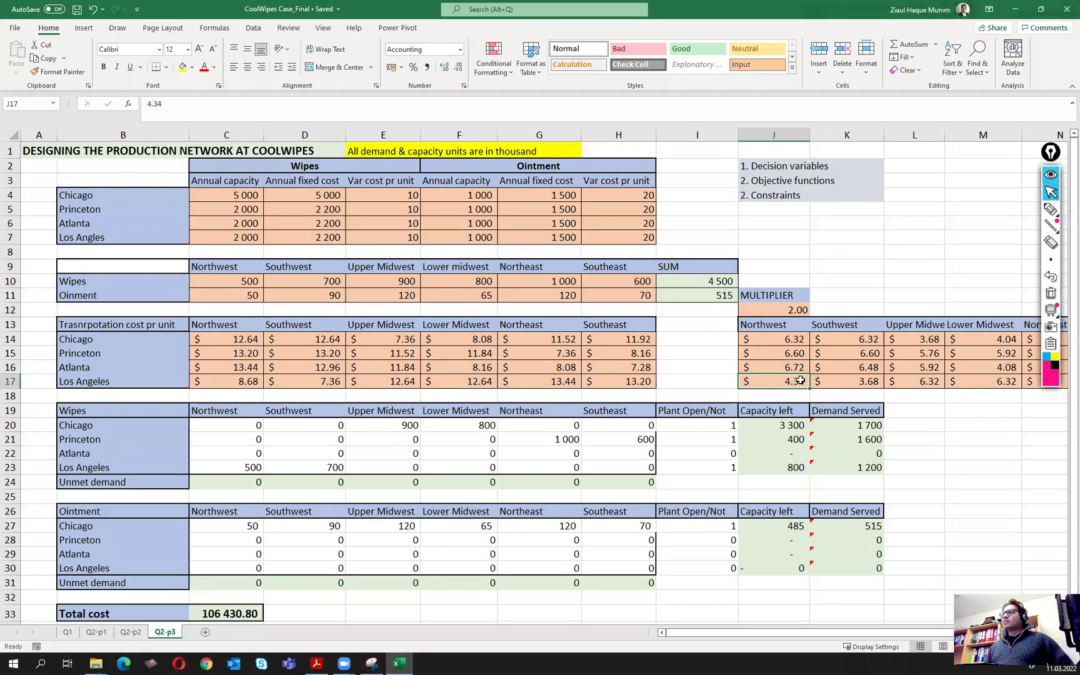
double_click(806, 382)
key(BackSpace)
text(6)
key(Return)
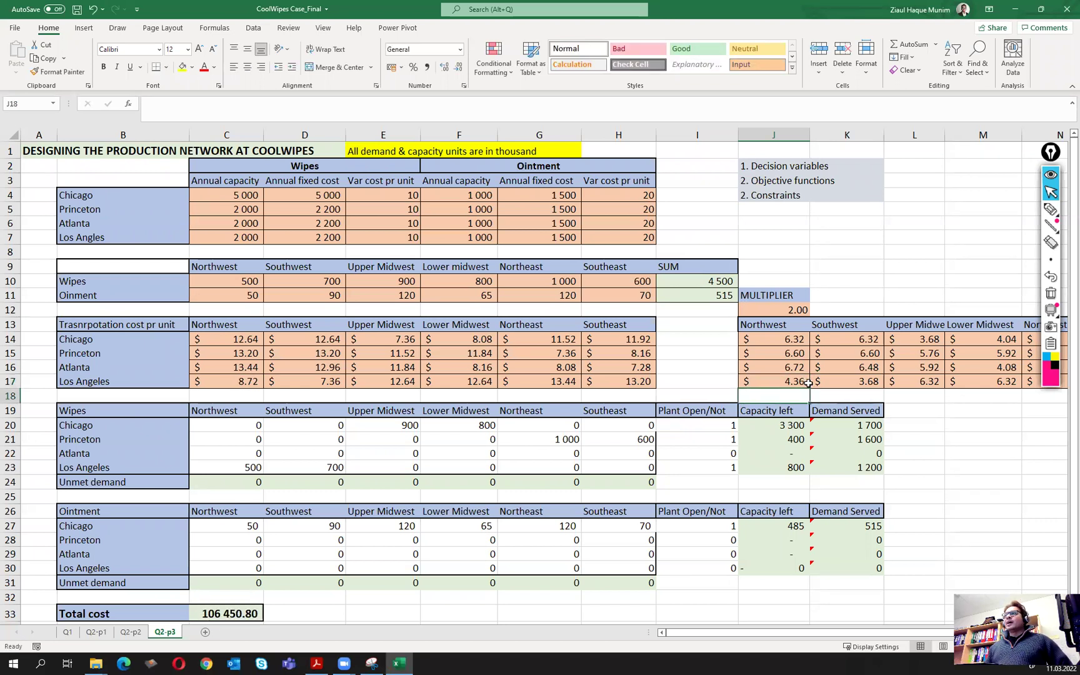
- Set the base Los Angeles–Northwest transportation cost on sheet Q2-p2 to 4.36
key(ctrl+Page_Up)
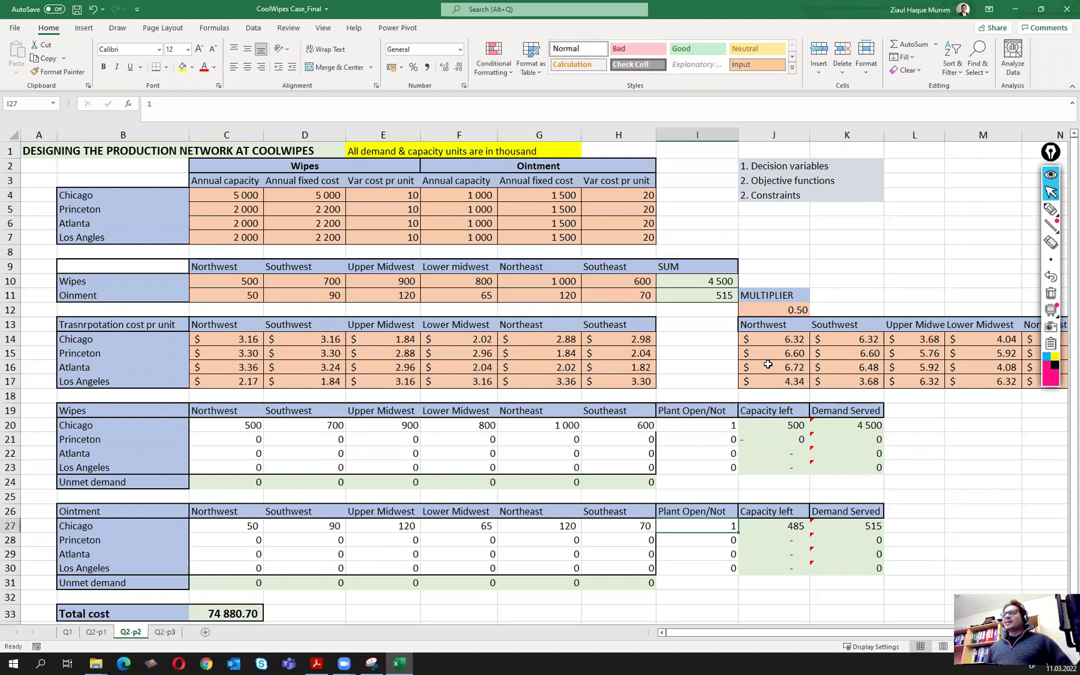
double_click(806, 380)
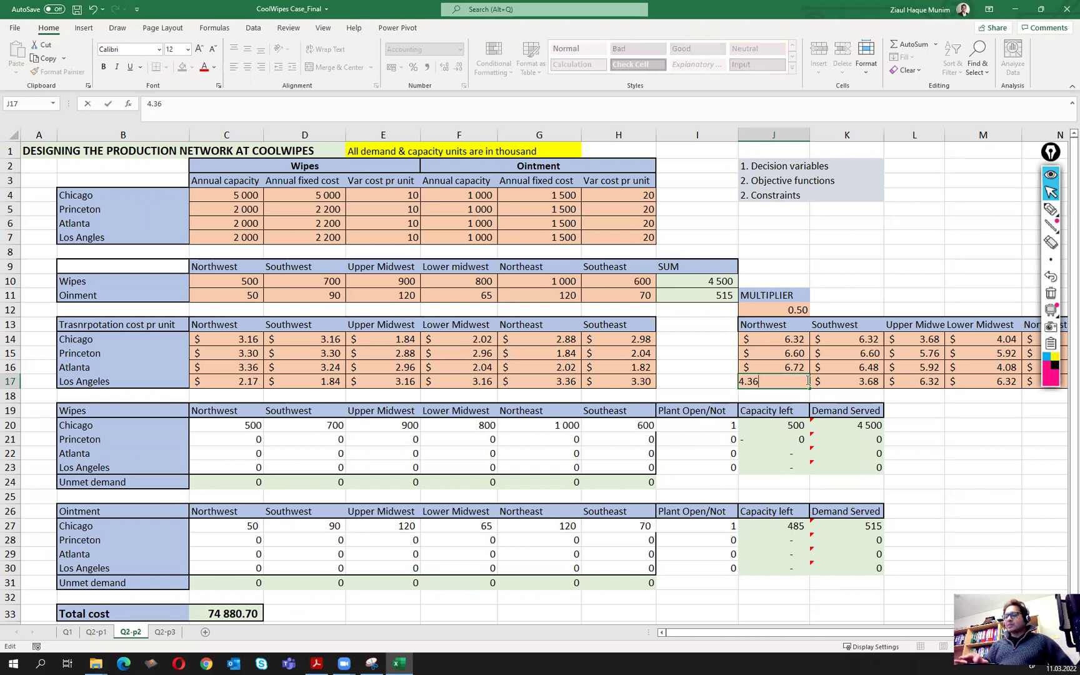
key(Escape)
- Set the Los Angeles–Northwest transportation cost on sheet Q2-p1 to 4.36
click(97, 632)
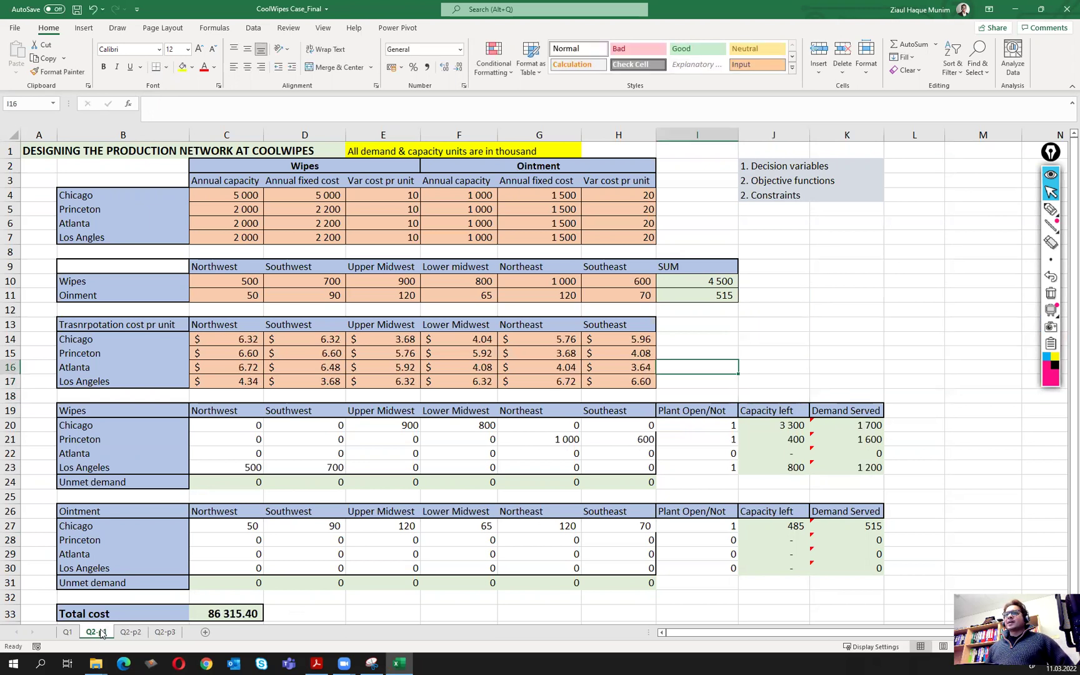
click(258, 381)
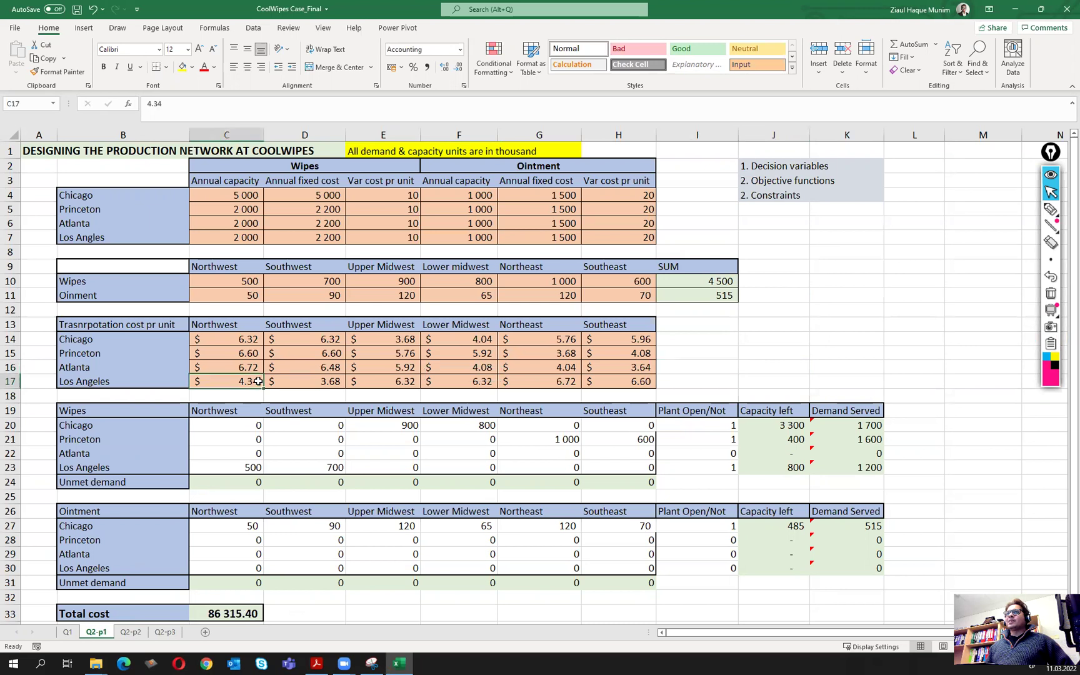
double_click(258, 382)
key(BackSpace)
text(6)
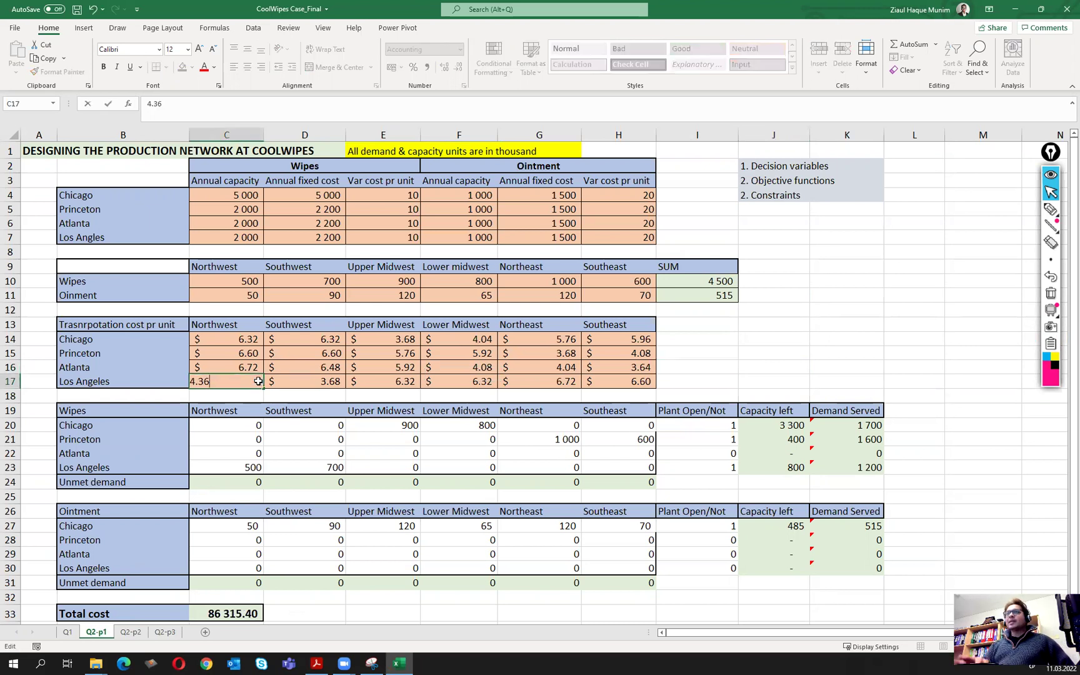
key(Return)
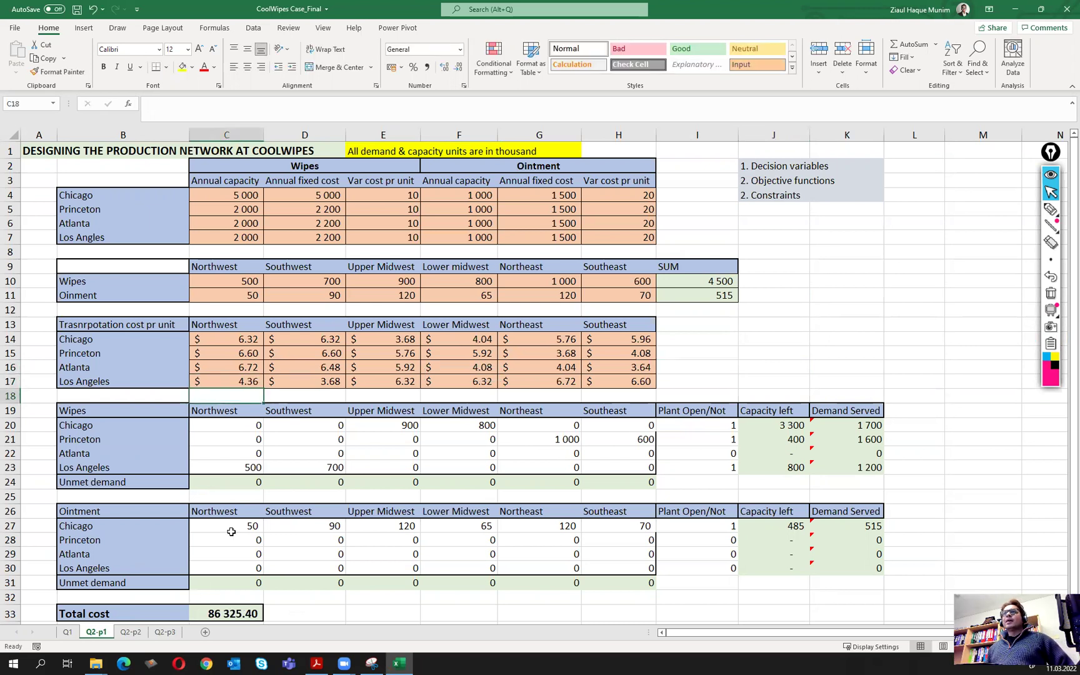
- Set the Los Angeles–Northwest transportation cost on sheet Q1 to 4.36
click(72, 637)
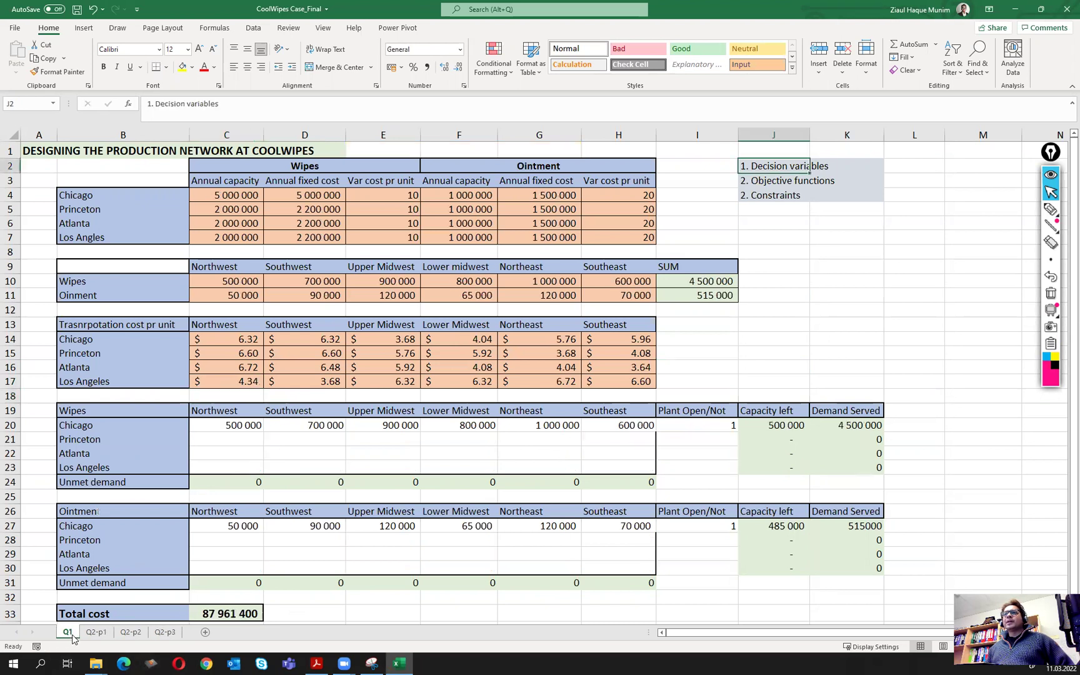
double_click(261, 383)
key(BackSpace)
text(6)
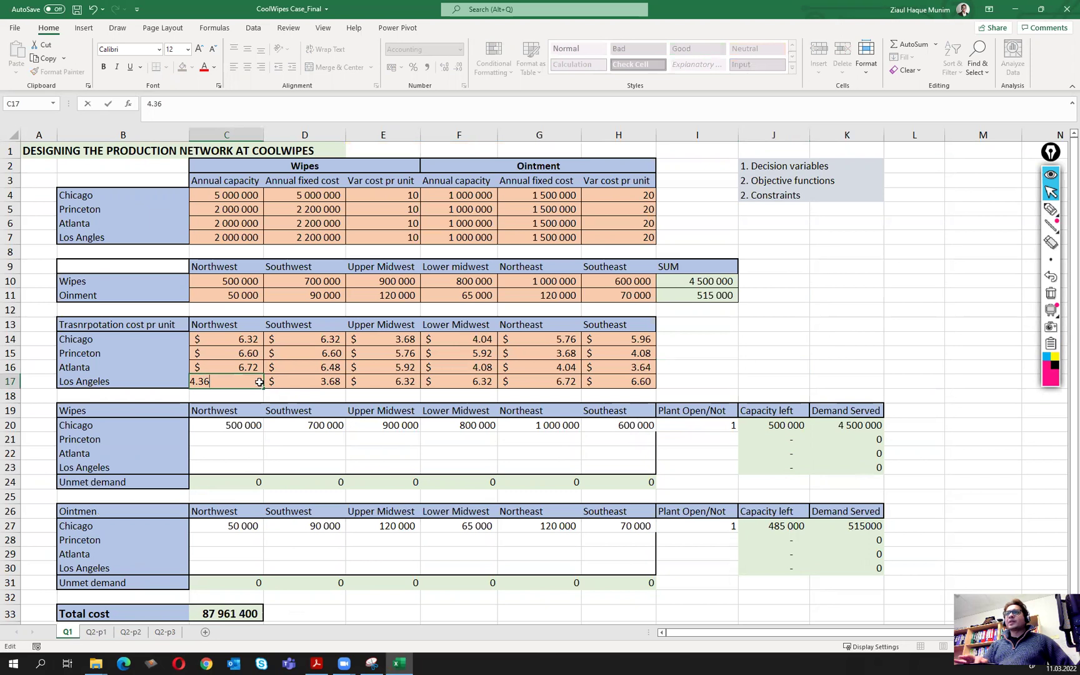
key(Return)
click(259, 382)
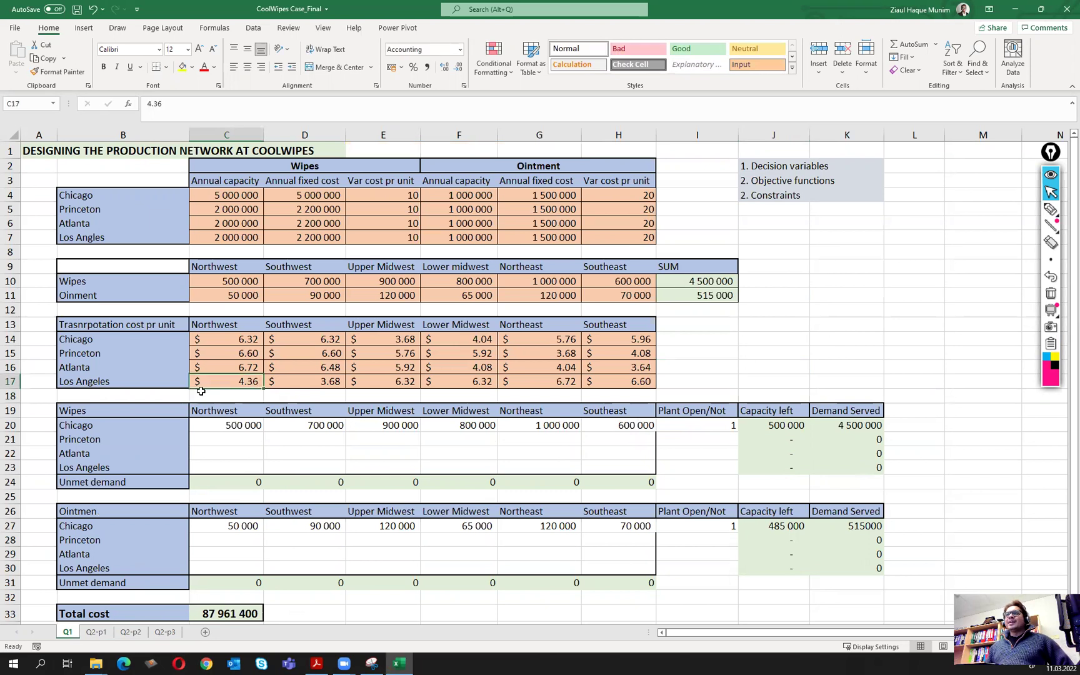
- Check the total cost cell on sheets Q1, Q2-p1, Q2-p2 and Q2-p3, and save the workbook
click(213, 616)
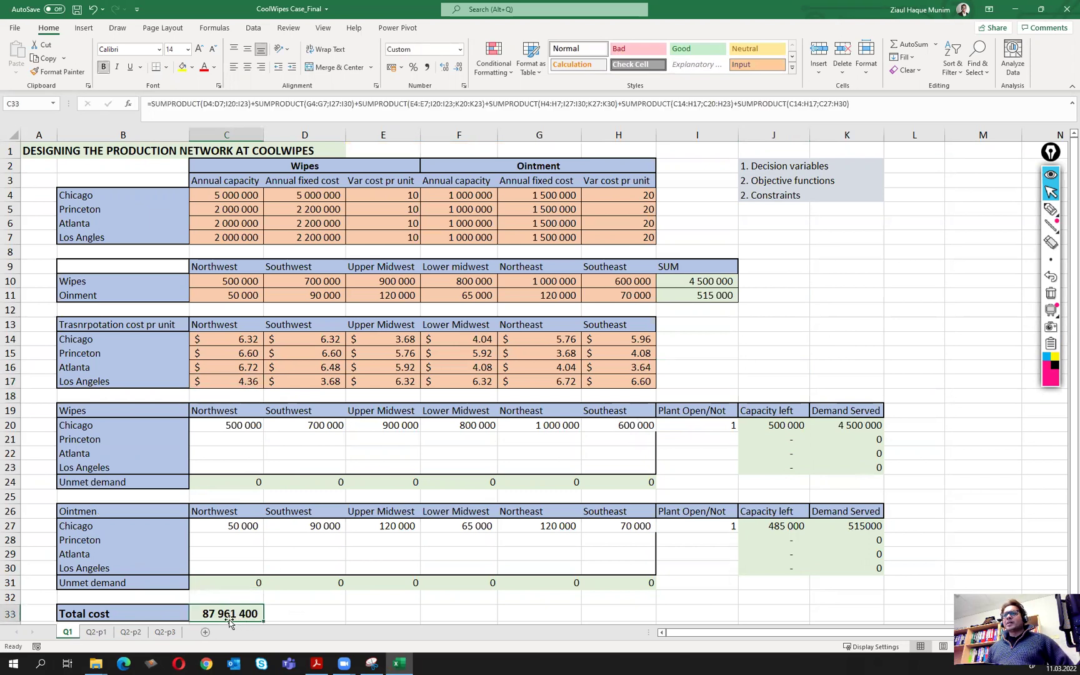
click(95, 632)
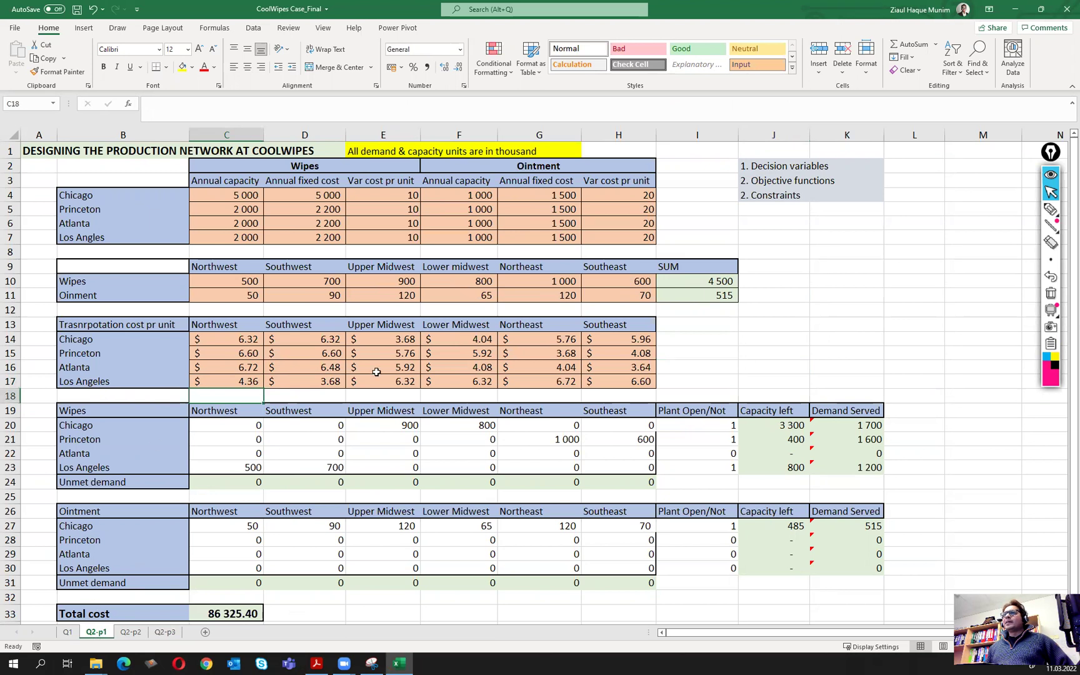
click(243, 611)
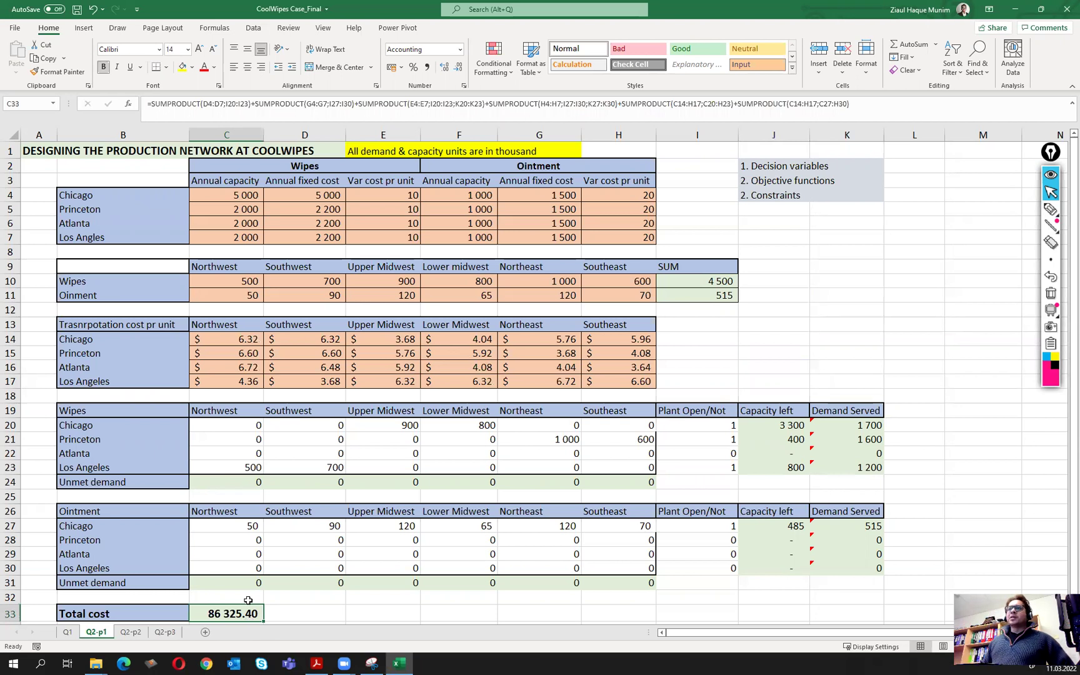
click(131, 633)
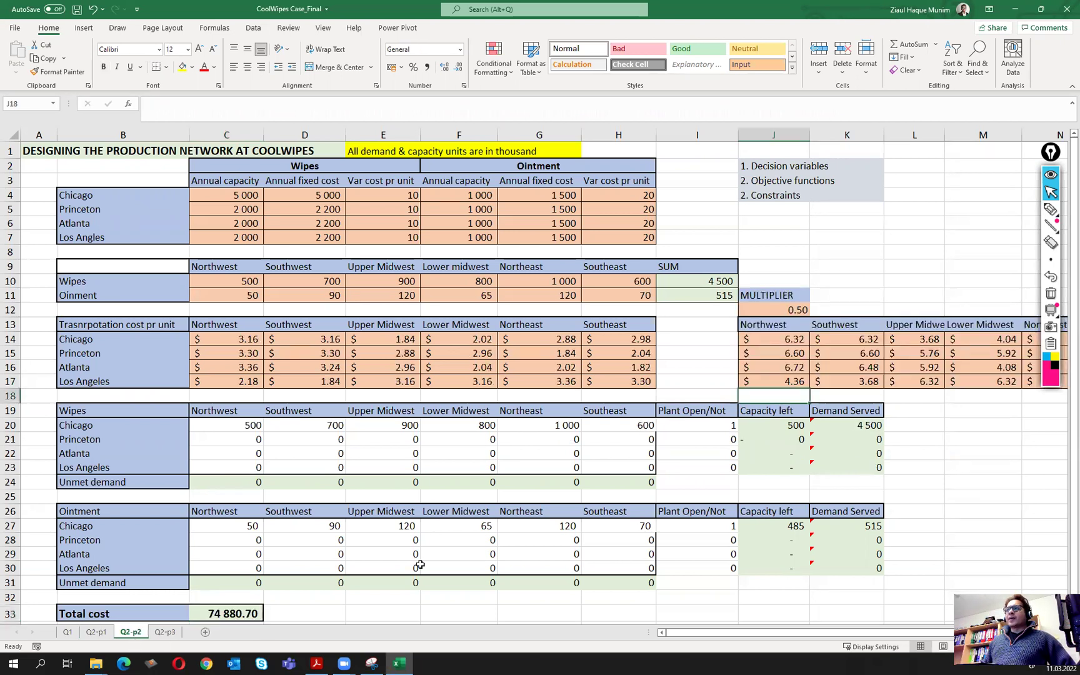
click(233, 613)
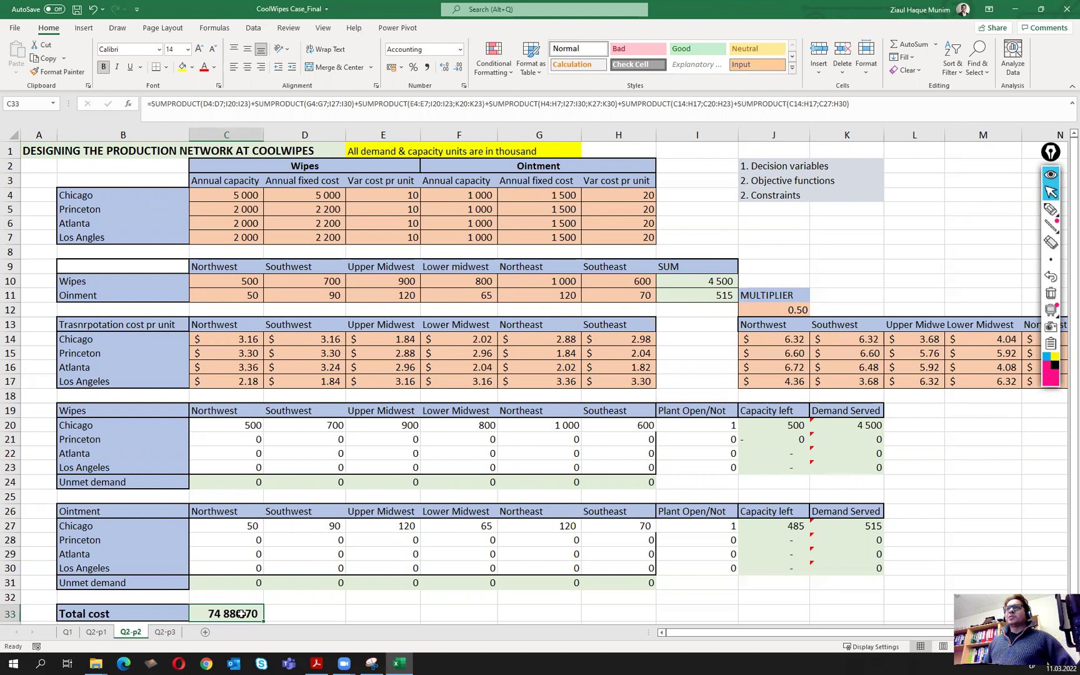
click(165, 632)
click(233, 613)
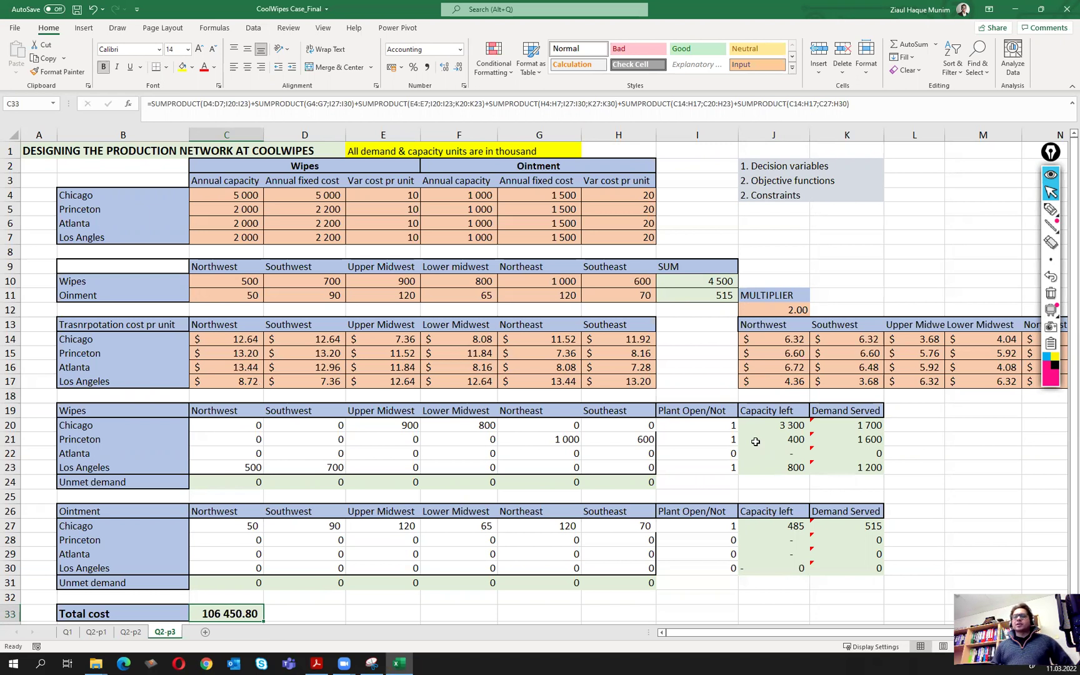
key(ctrl+s)
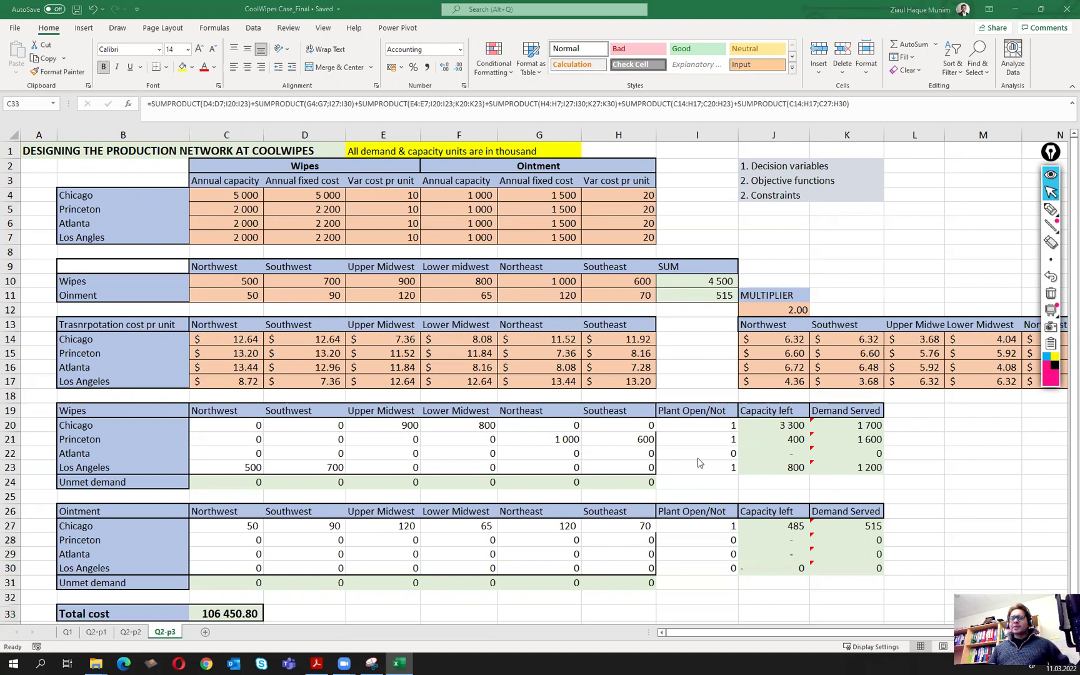
- Examine Chicago's Plant Open/Not cells in the wipes and ointment tables of sheet Q2-p3
click(724, 425)
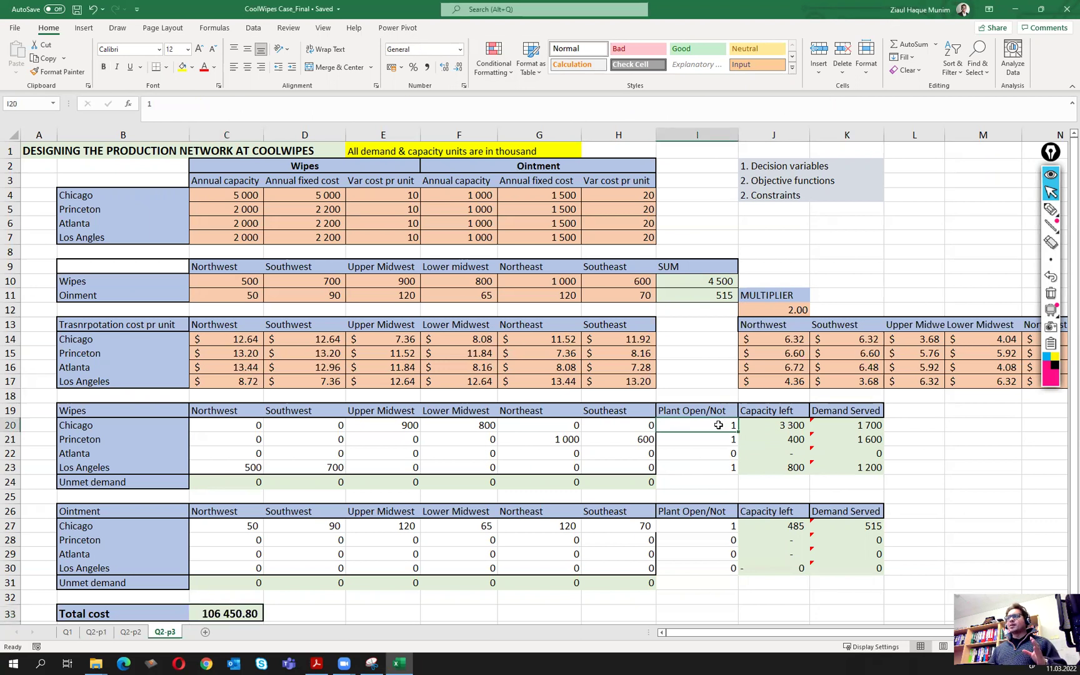
click(707, 536)
click(709, 521)
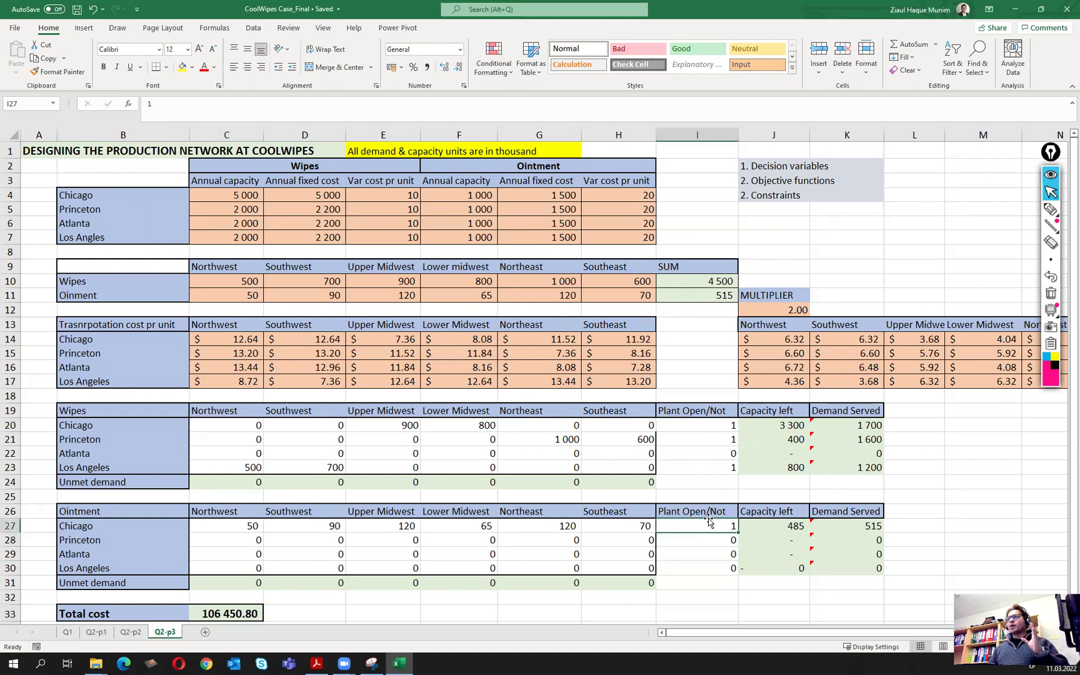
click(716, 426)
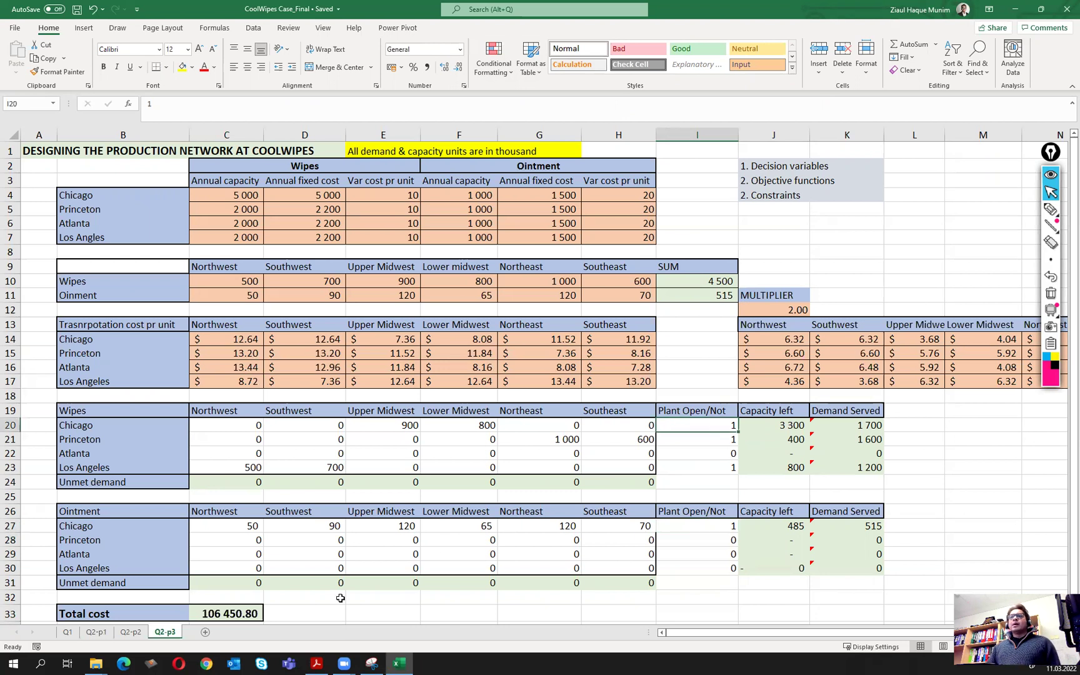
- Create a copy of sheet Q2-p3 at the end of the workbook
right_click(164, 634)
click(208, 527)
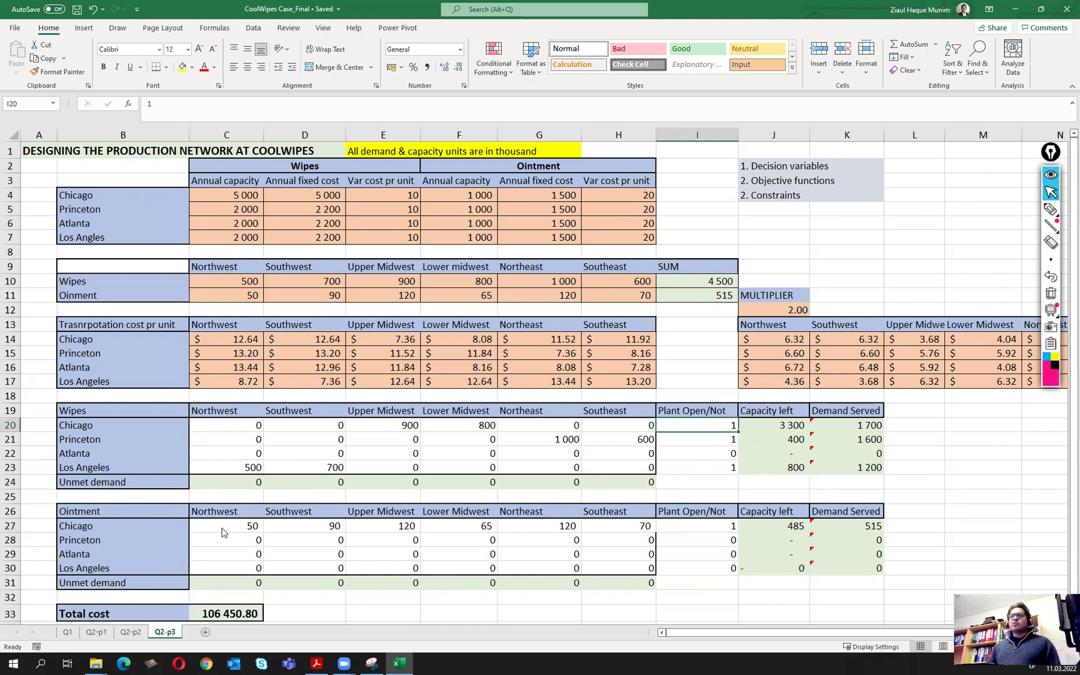
click(173, 554)
click(168, 589)
click(235, 615)
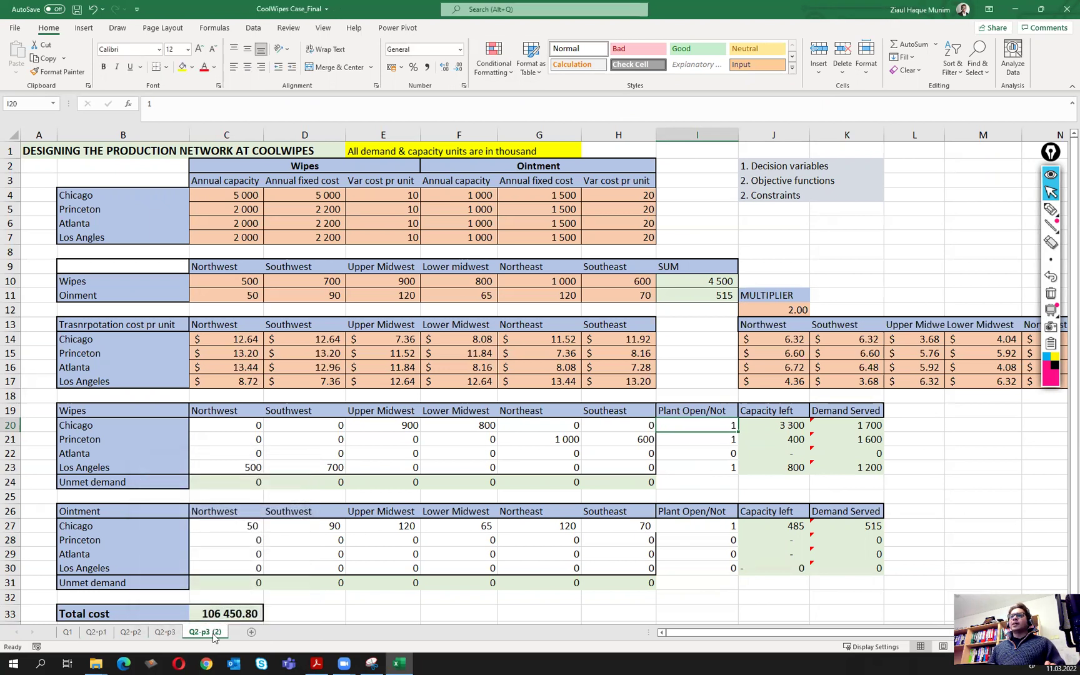
- Rename the copied sheet as Q3-p1
right_click(213, 637)
click(245, 513)
key(BackSpace)
key(BackSpace)
key(BackSpace)
key(BackSpace)
key(BackSpace)
key(BackSpace)
key(BackSpace)
key(BackSpace)
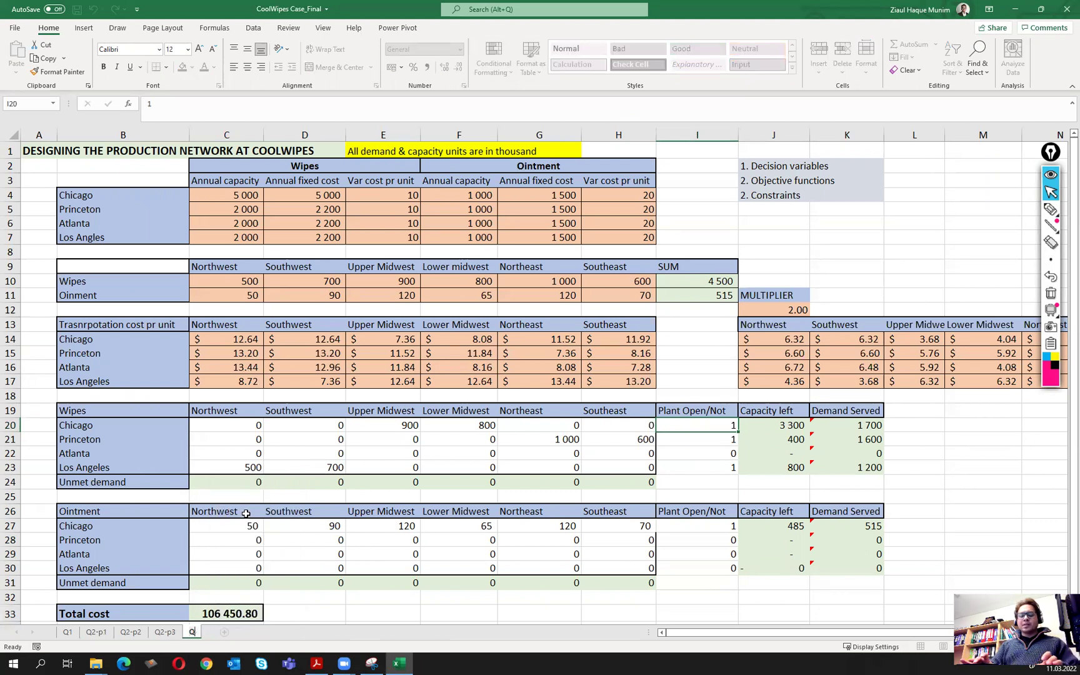
text(3-p1)
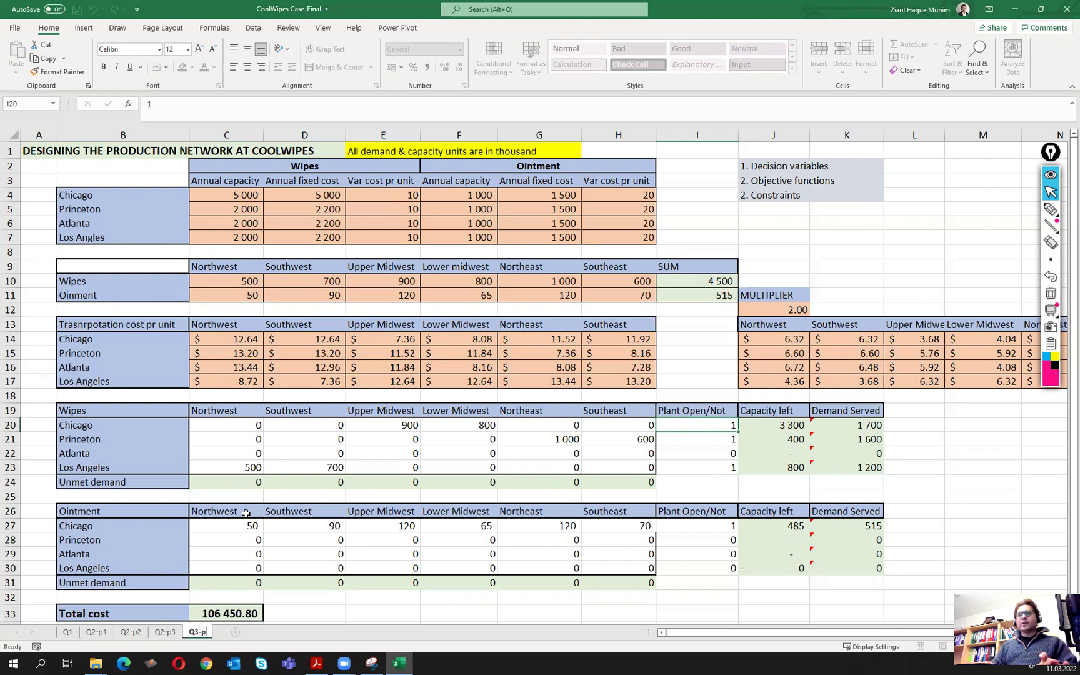
key(Return)
- Set the transportation cost multiplier in J12 of sheet Q3-p1 to 1
click(764, 311)
text(1)
key(Up)
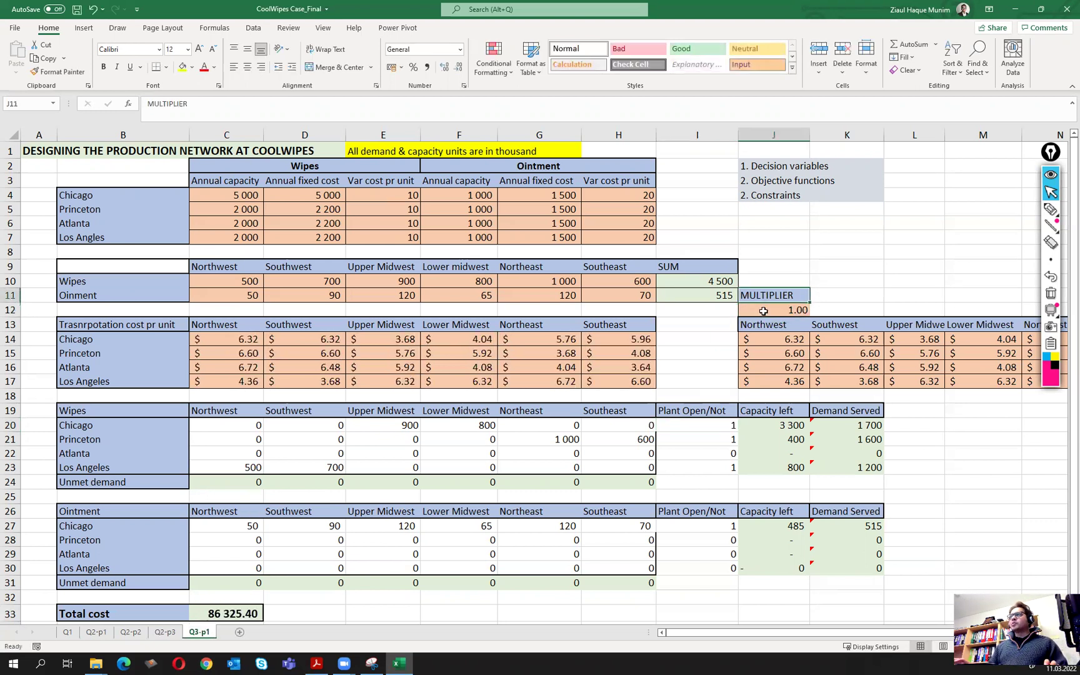
click(764, 311)
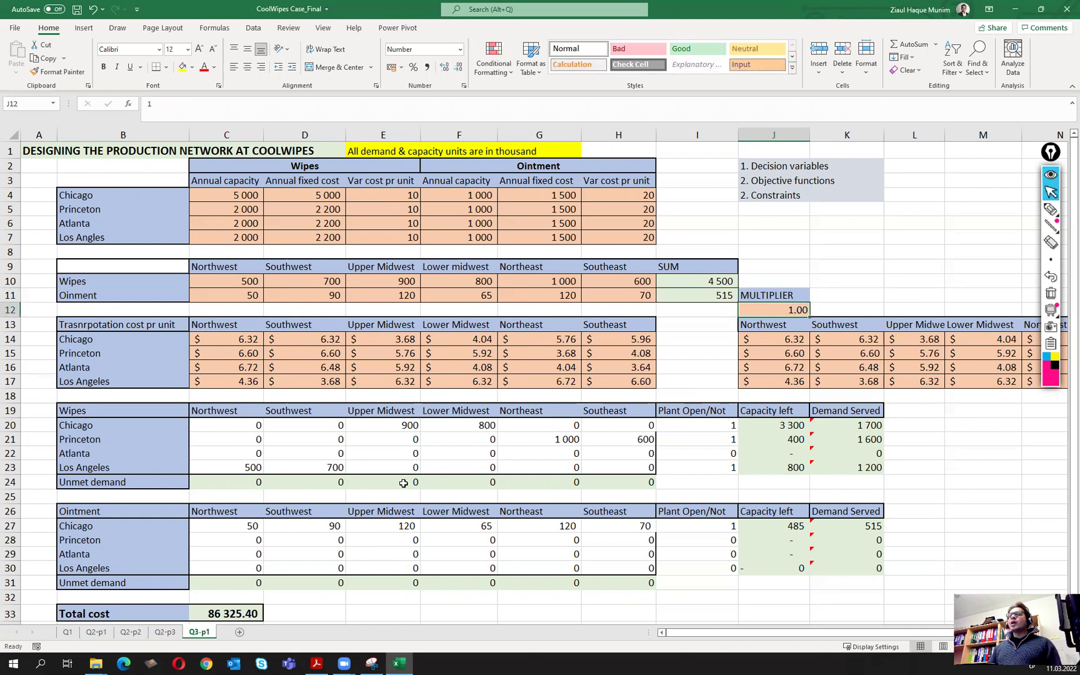
- Clear the wipes decision cells C20:I23 and the ointment decision cells C27:I30 on sheet Q3-p1
drag(259, 429, 696, 466)
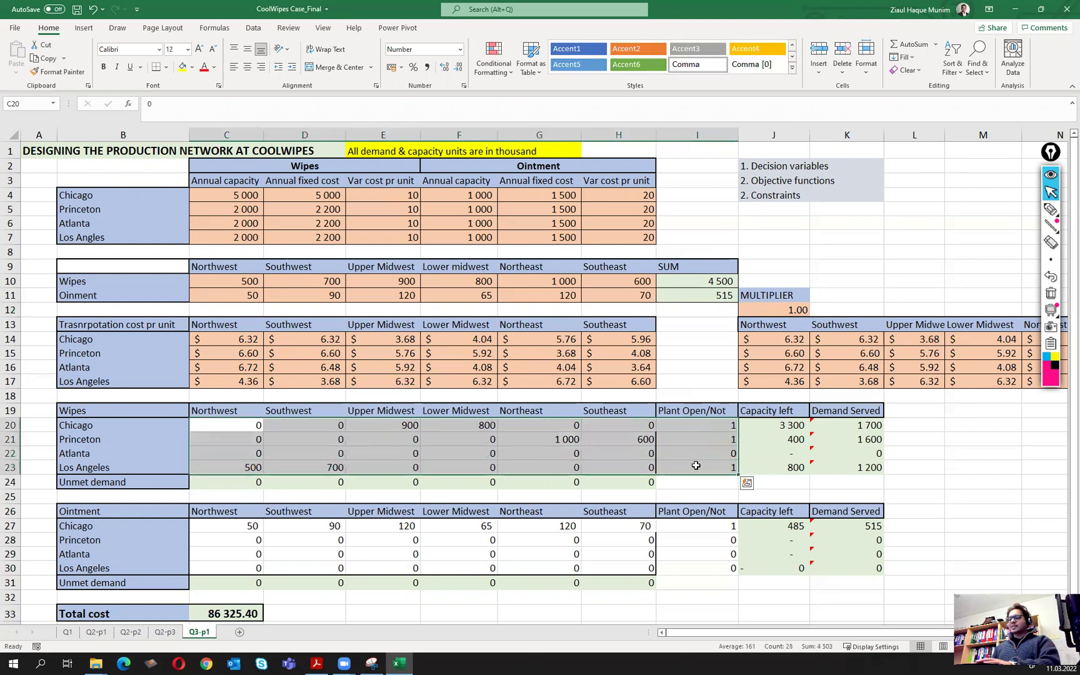
key(Delete)
drag(259, 529, 673, 564)
key(Delete)
click(579, 530)
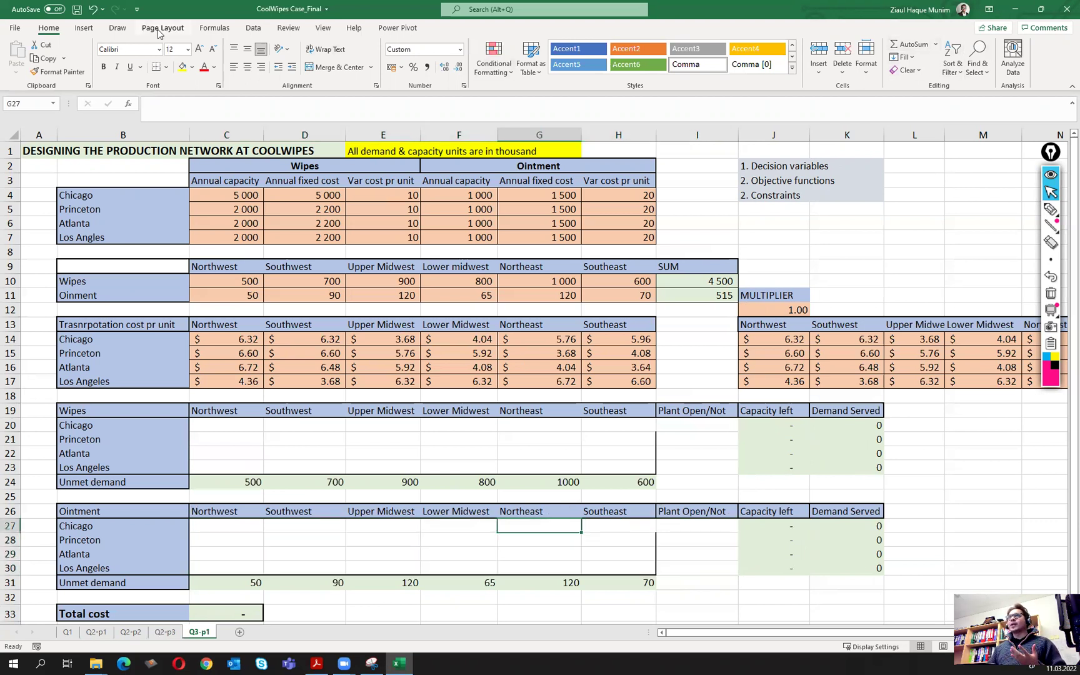
- Open Solver for sheet Q3-p1 and delete the constraint $I$20 = 1 on Chicago's wipes line
click(254, 30)
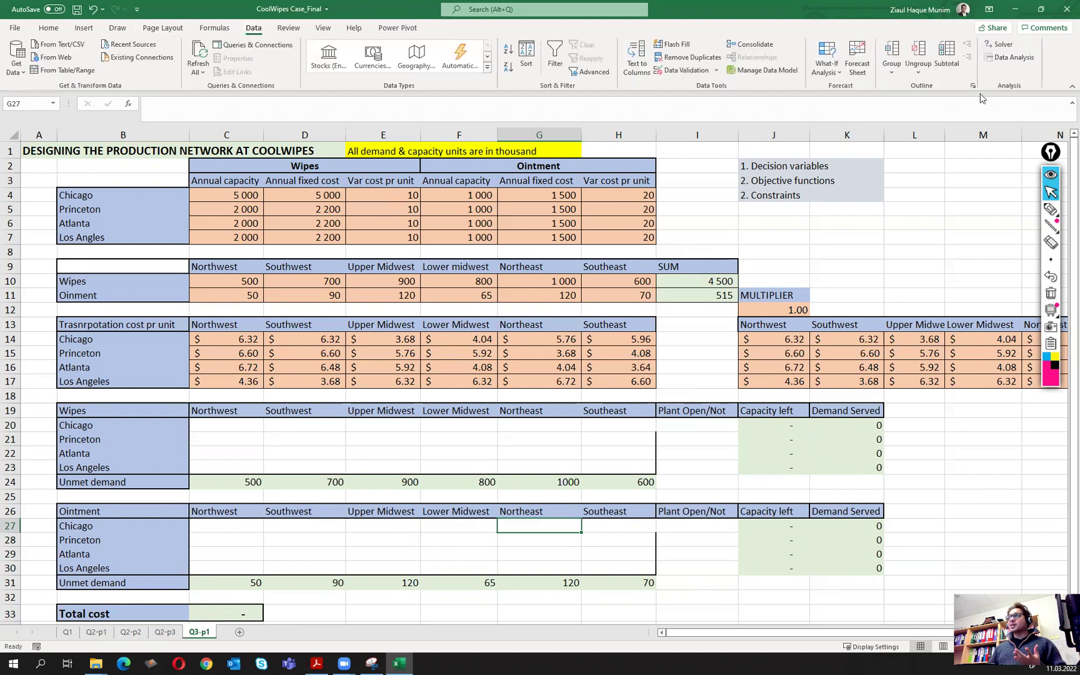
click(999, 45)
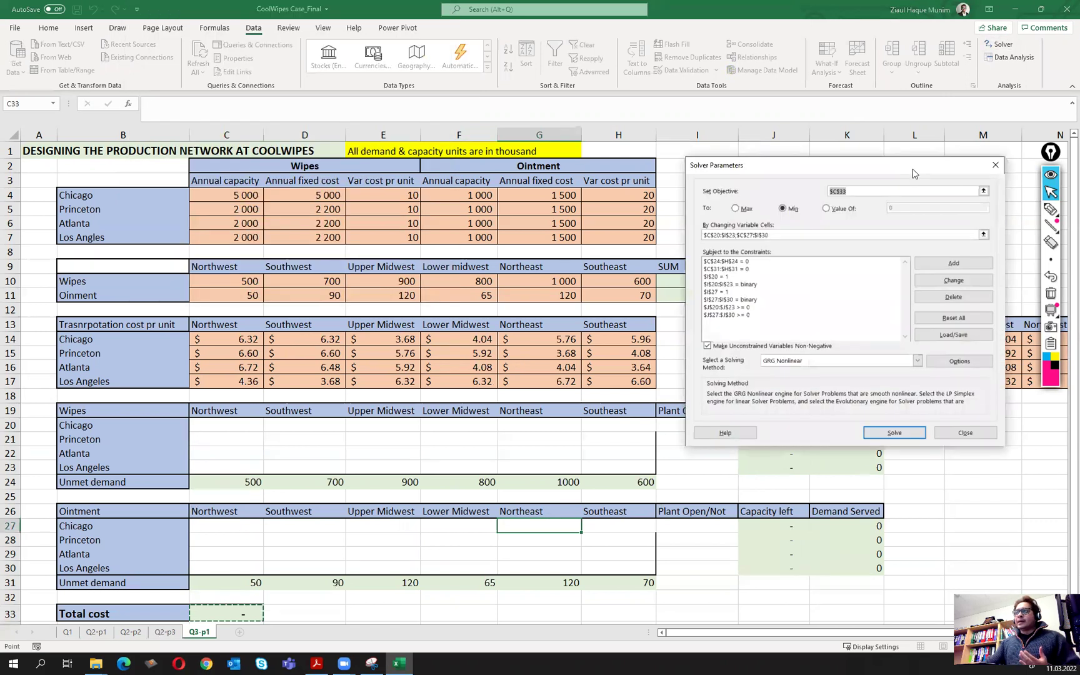
click(730, 277)
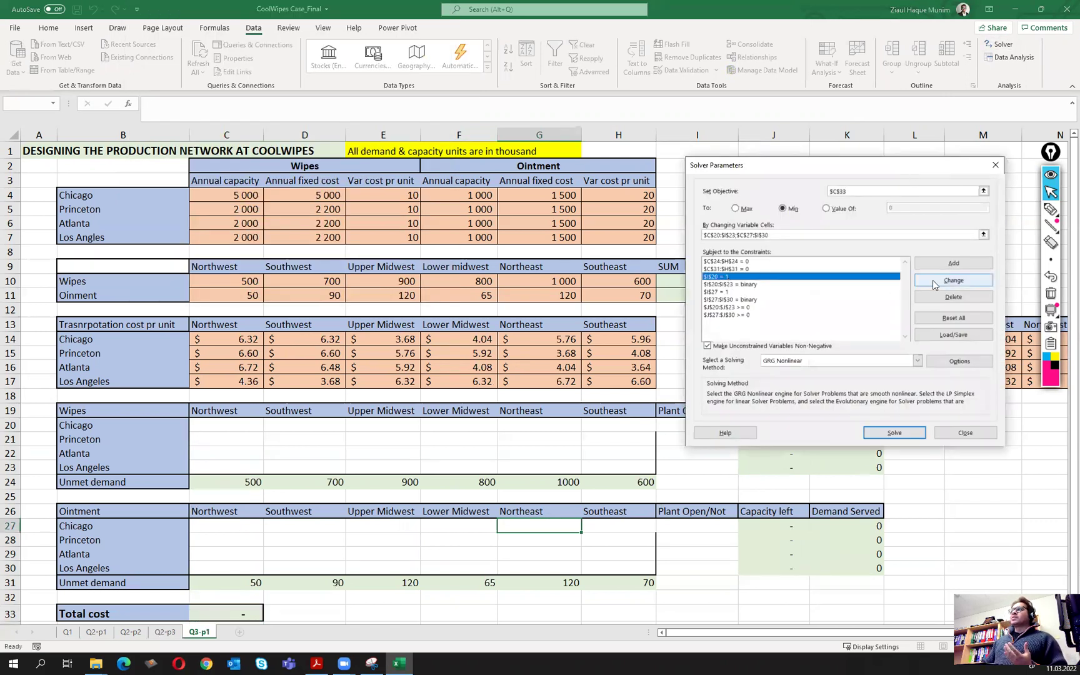
click(953, 298)
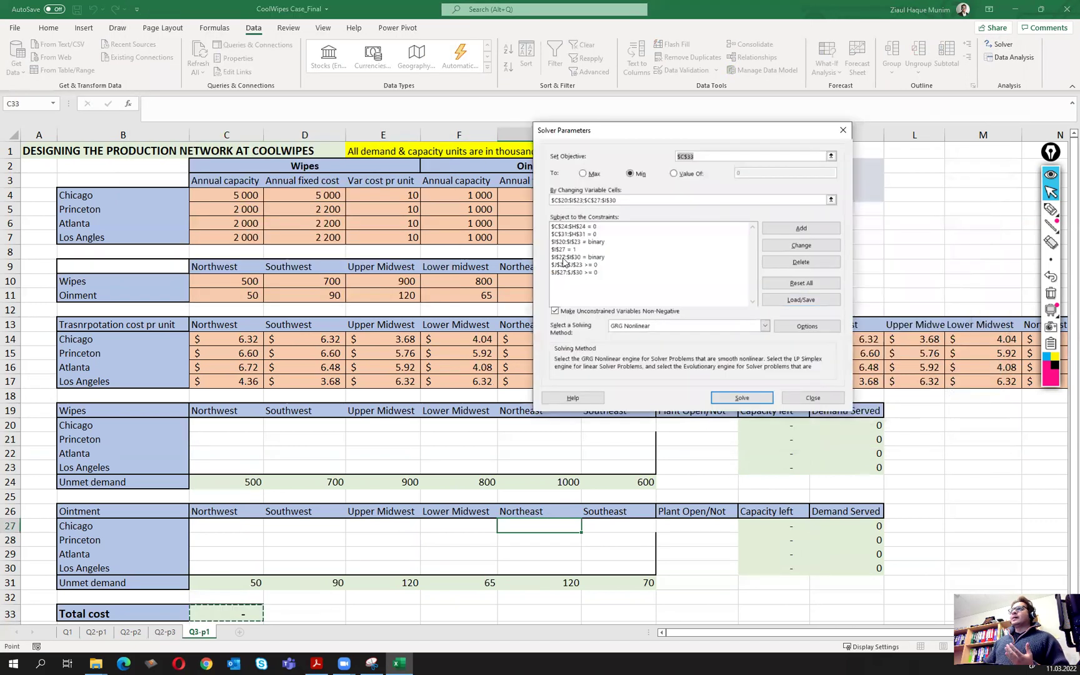
- Delete the Solver constraint $I$27 = 1 on Chicago's ointment line, solve sheet Q3-p1, and keep the solution
click(566, 250)
click(805, 263)
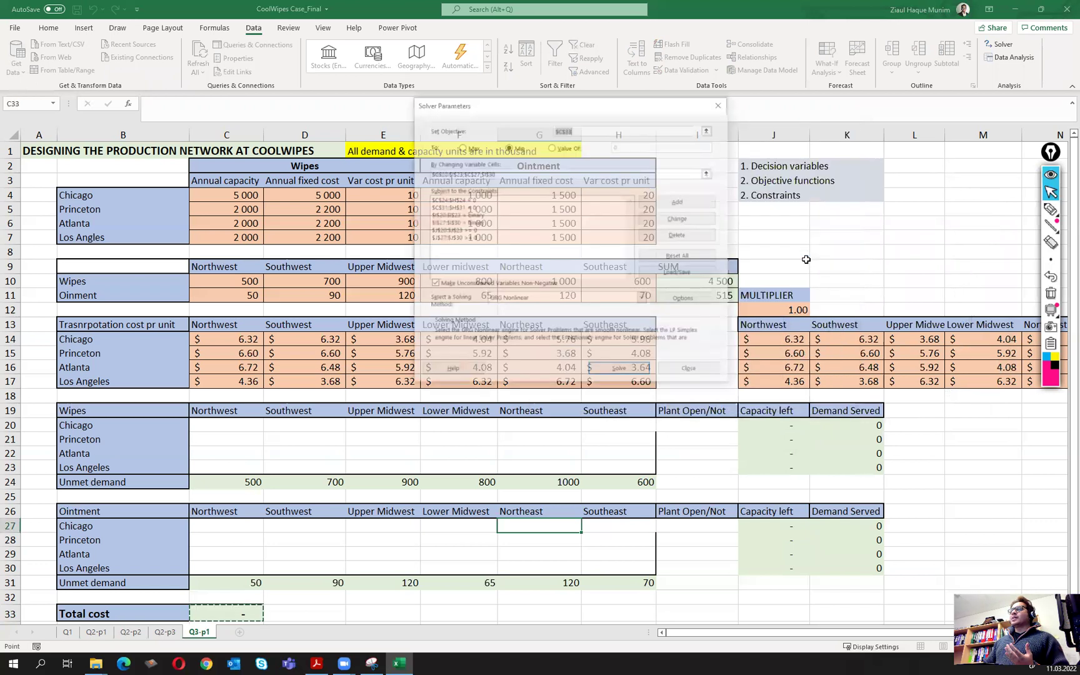
click(619, 371)
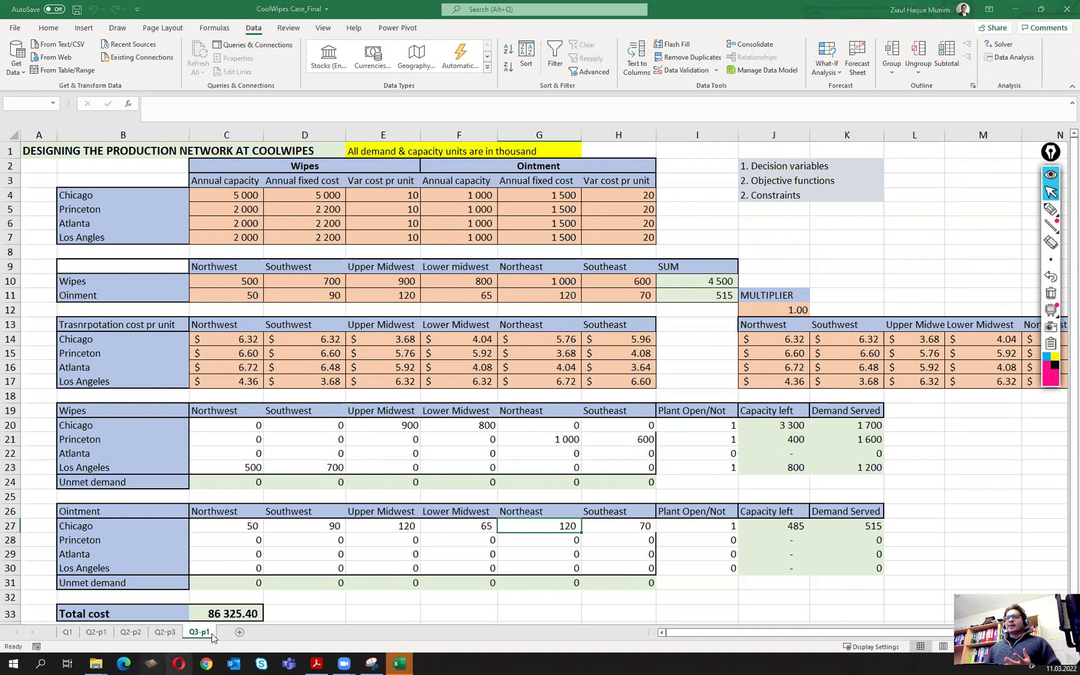
click(44, 355)
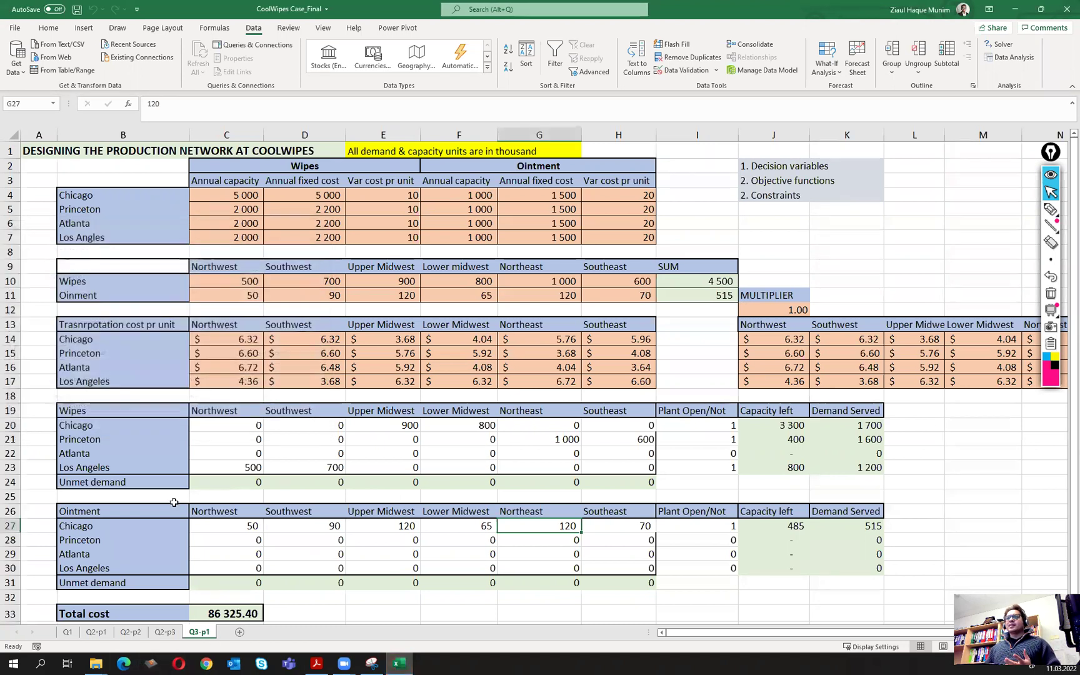
- Compare the total cost in C33 of sheet Q3-p1 with sheet Q2-p1 and review the Solver constraints of Q3-p1
click(219, 613)
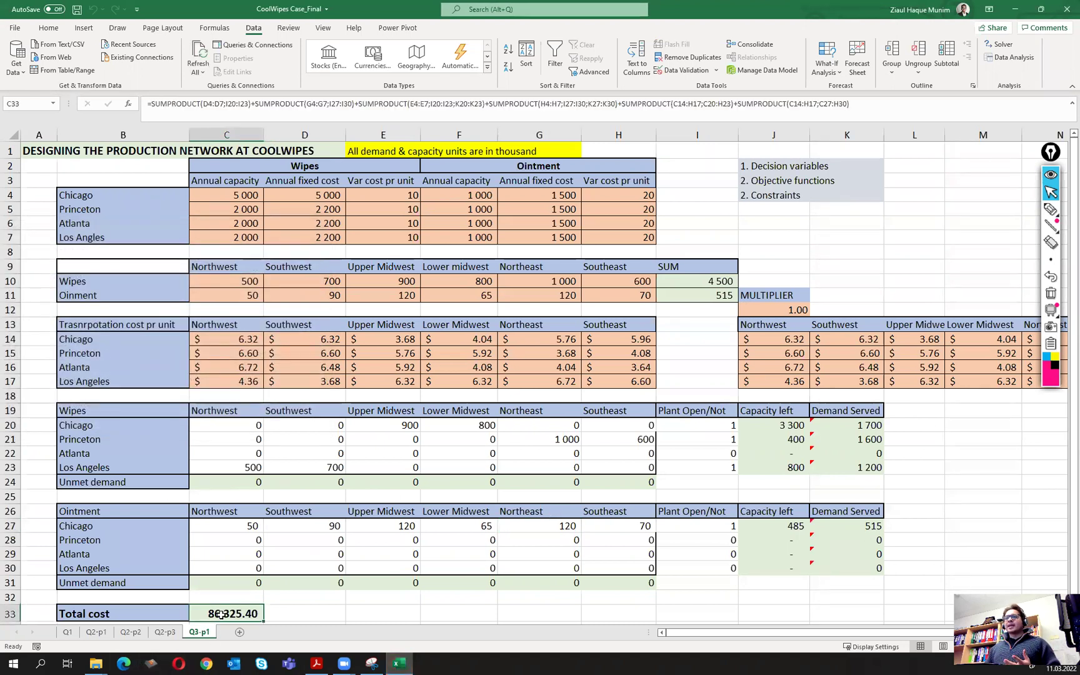
click(94, 632)
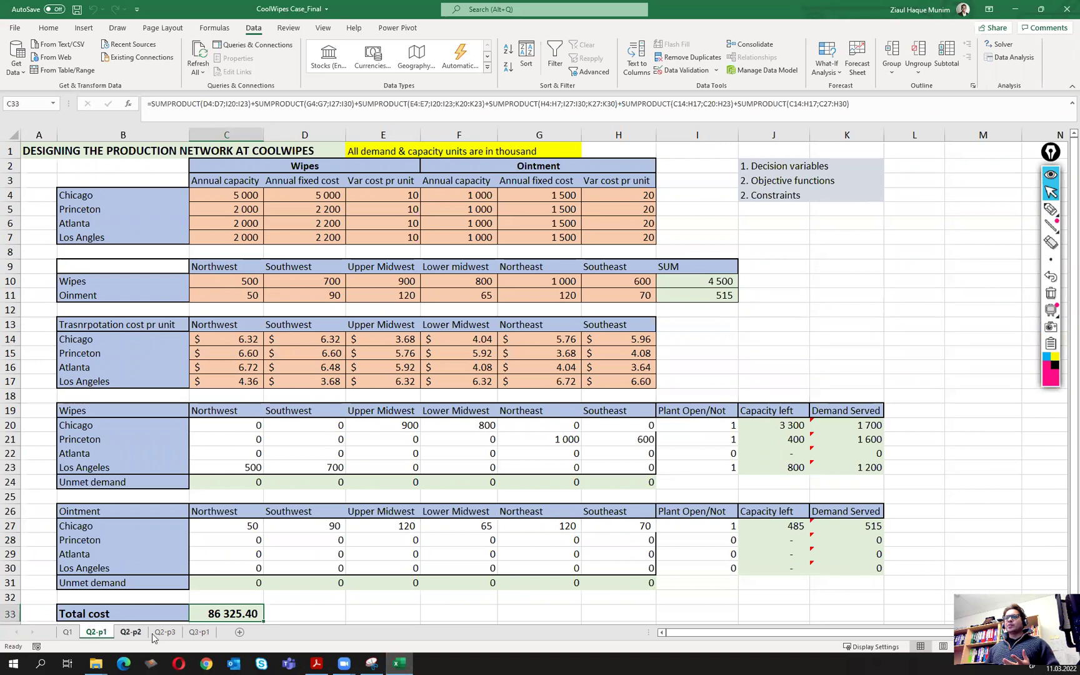
click(200, 631)
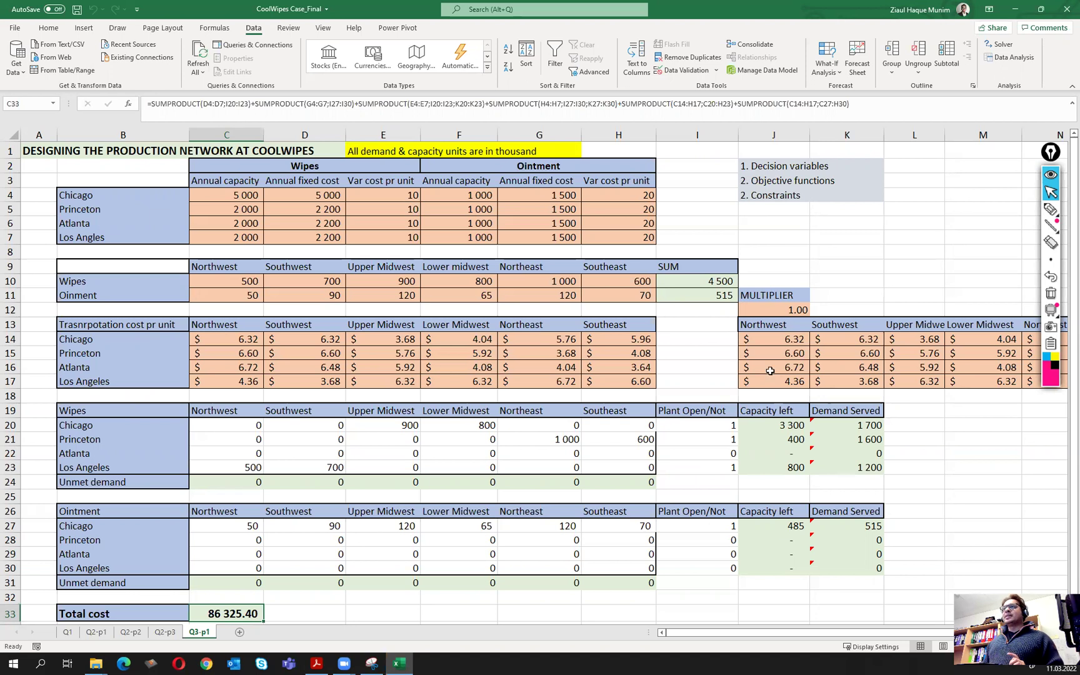
click(999, 45)
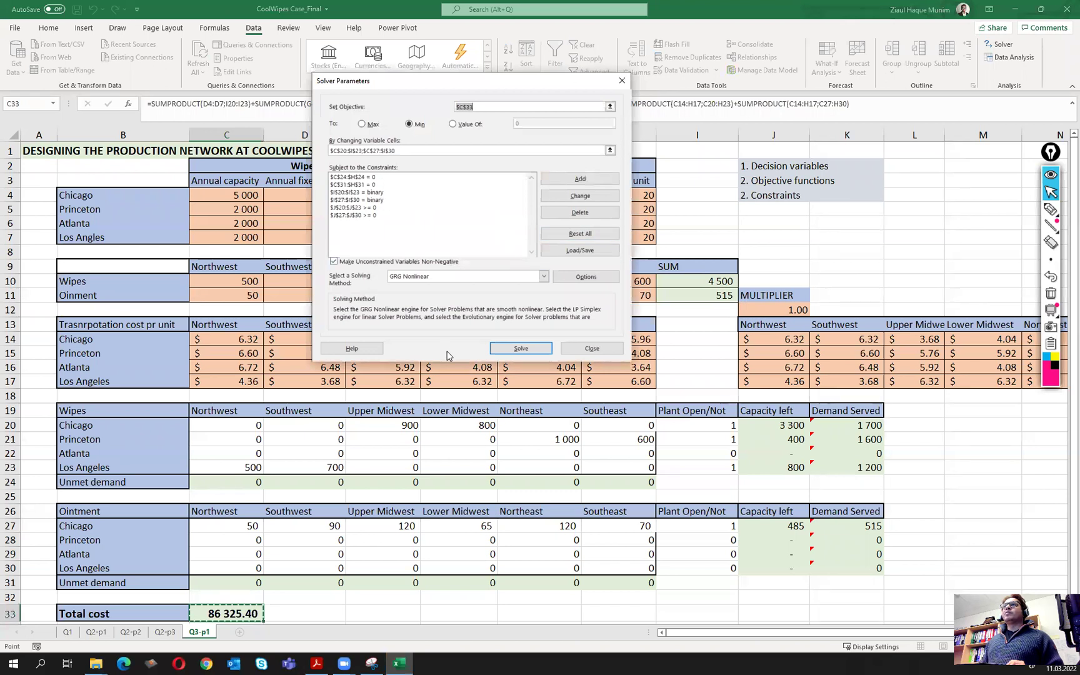
click(584, 347)
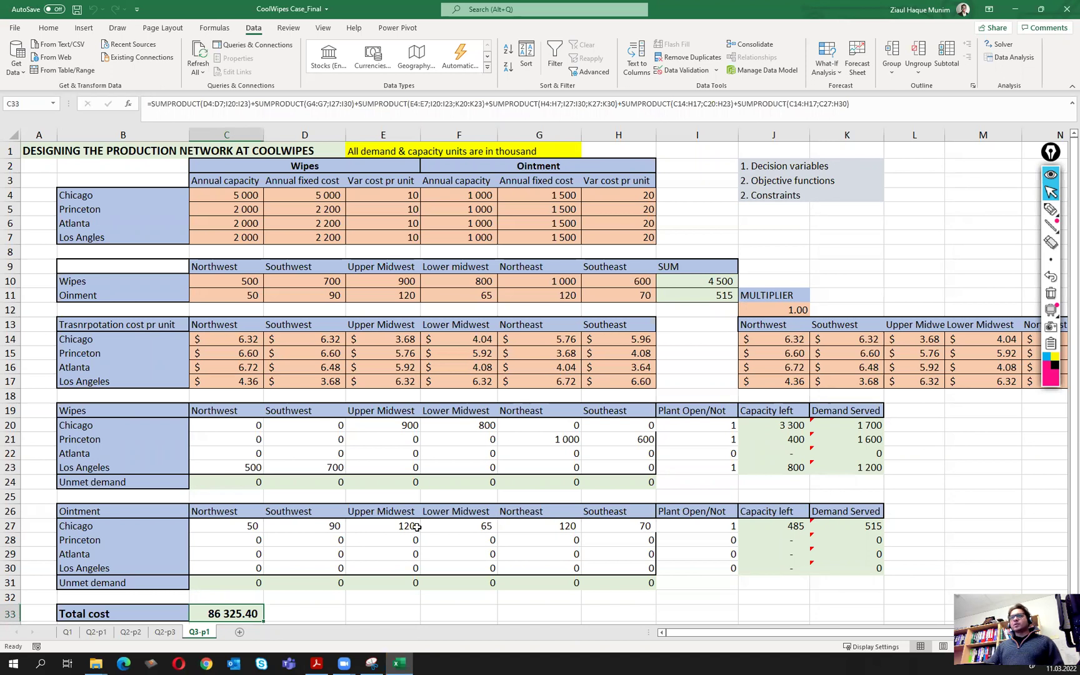
- Clear the solved decision cells C20:I23 for wipes and C27:I30 for ointment on sheet Q3-p1
drag(251, 430, 727, 468)
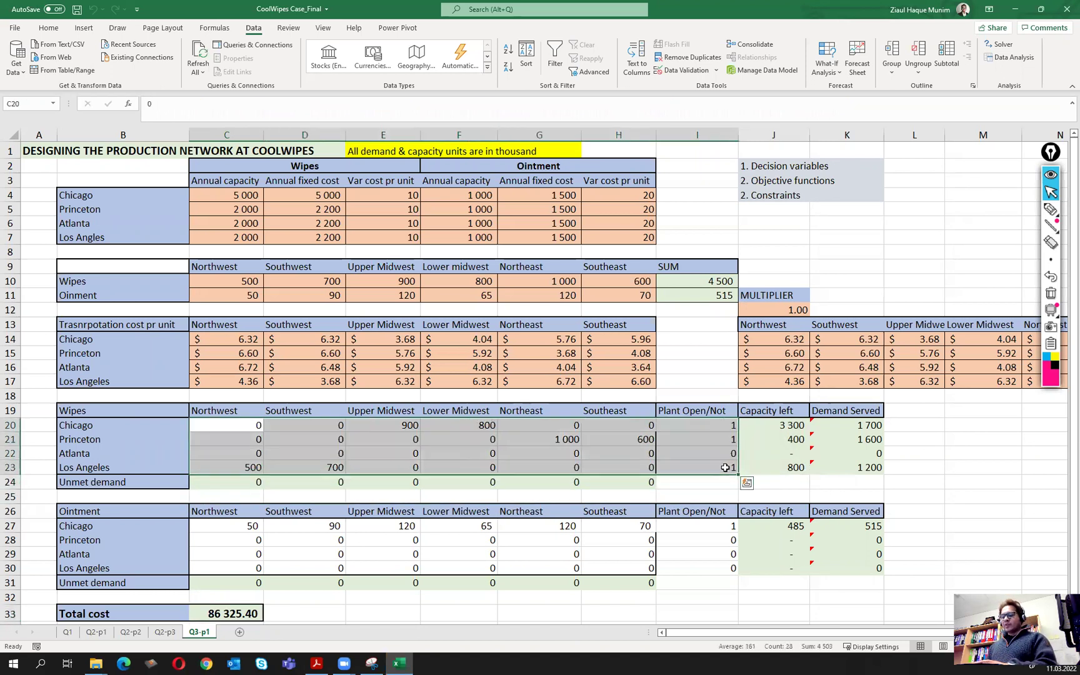
key(Delete)
drag(260, 527, 728, 568)
key(Delete)
click(681, 433)
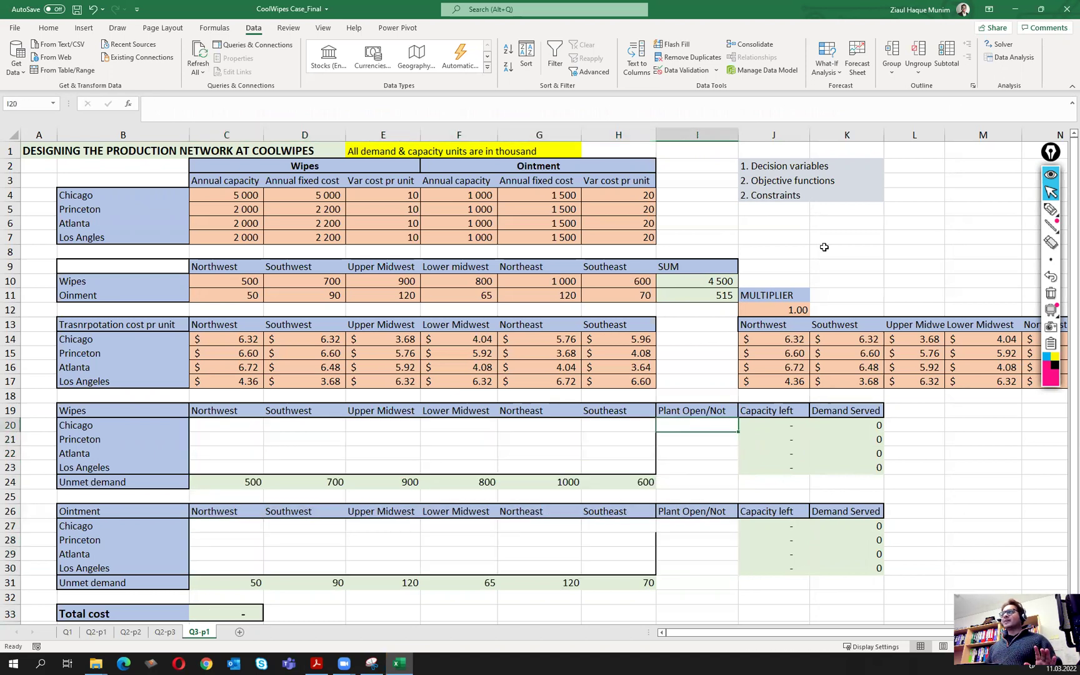
- Rerun Solver on sheet Q3-p1 from empty decision cells, keep the solution, and check the total cost in C33
click(1000, 45)
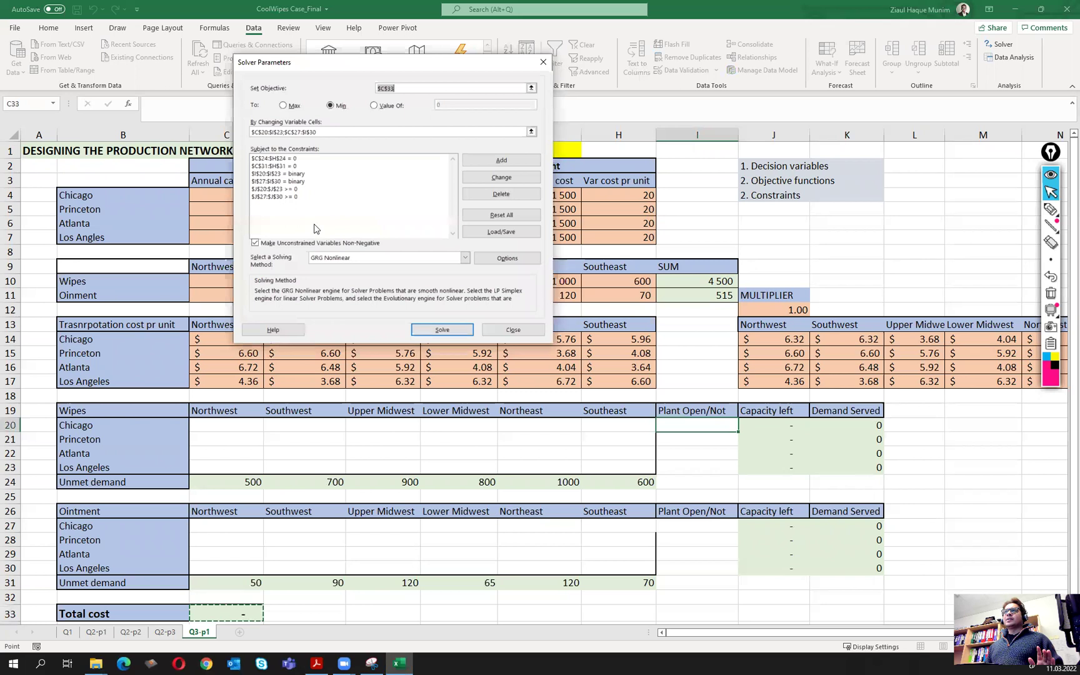
click(441, 329)
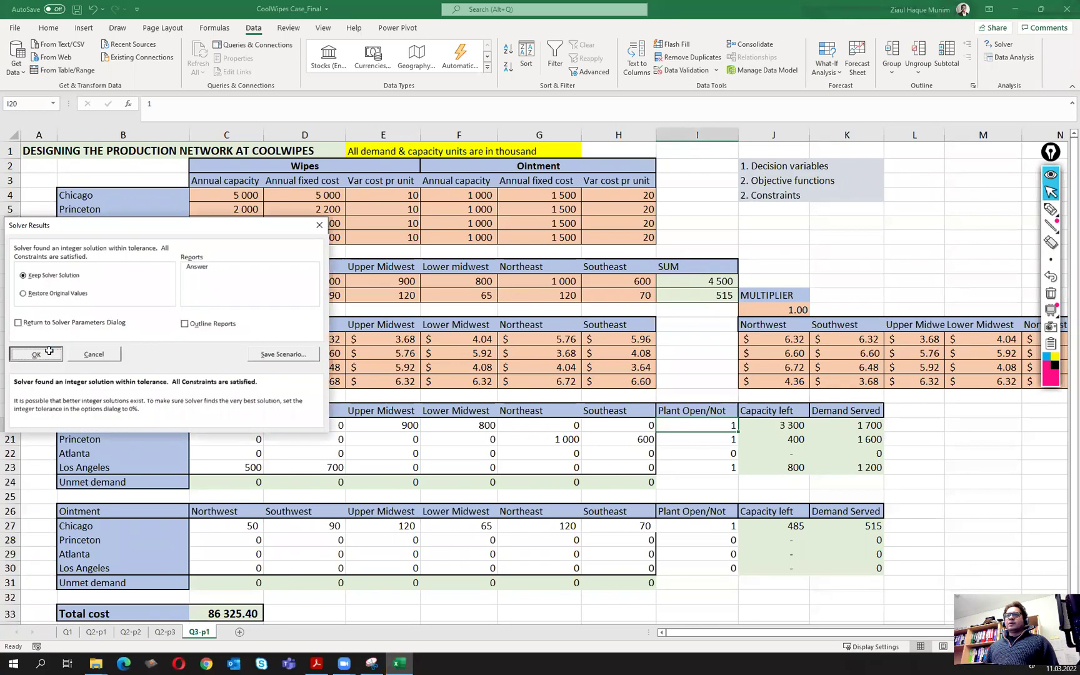
click(38, 354)
click(251, 614)
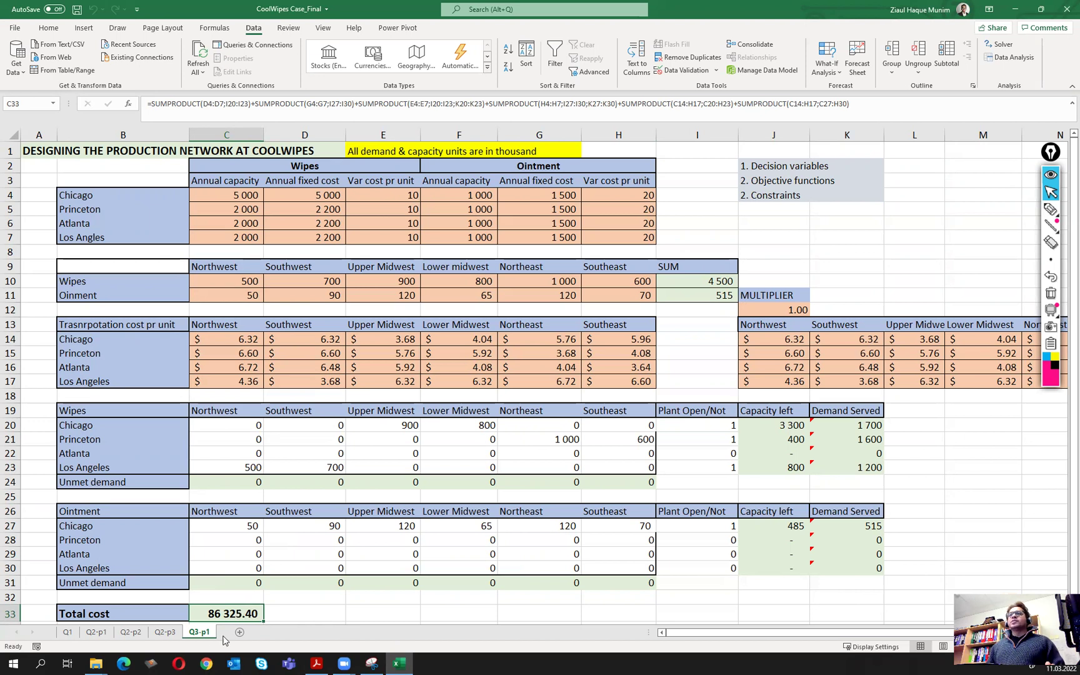
- Create a copy of sheet Q3-p1 at the end of the workbook
right_click(196, 630)
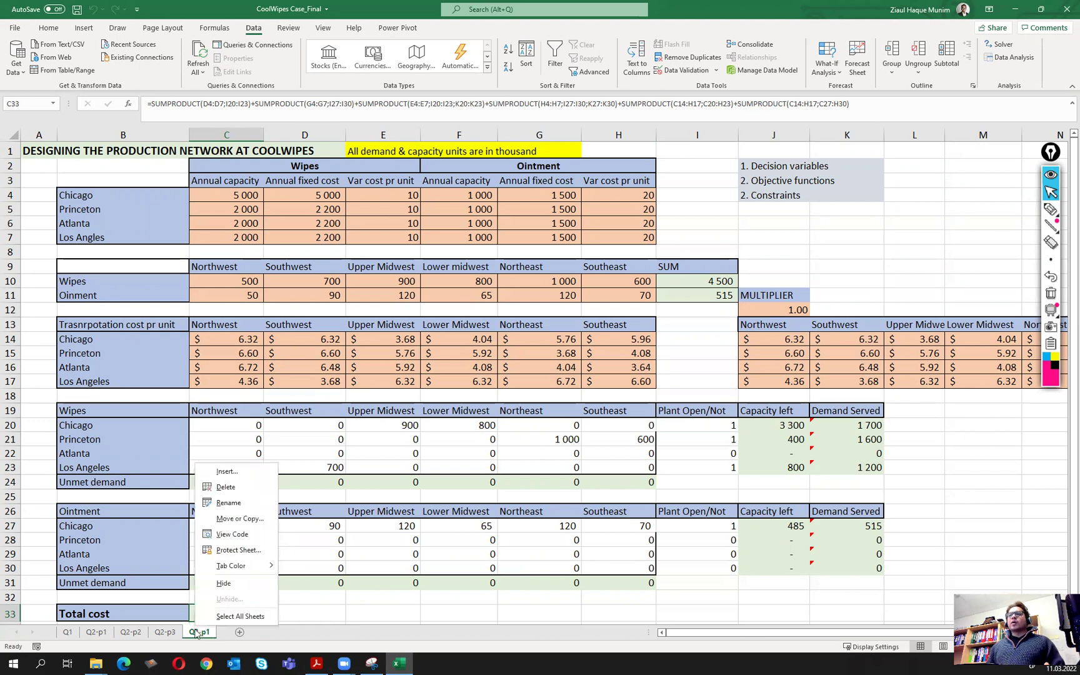
click(239, 516)
click(182, 547)
click(181, 576)
click(251, 601)
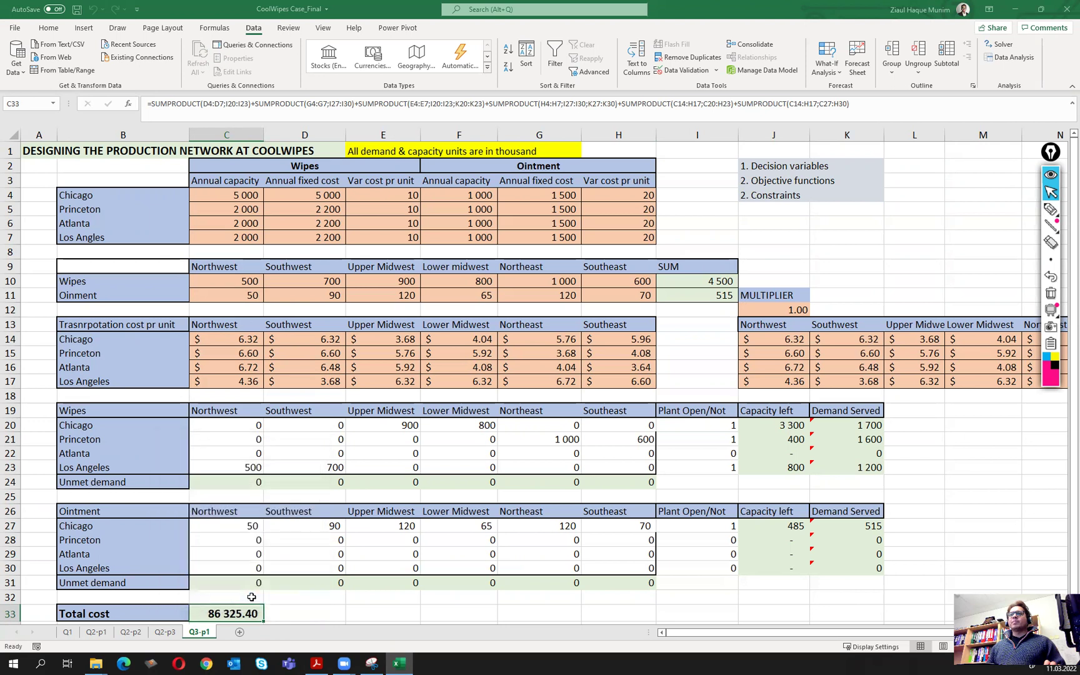
- Rename the copy of sheet Q3-p1 as Q3-p2
right_click(240, 632)
click(275, 509)
key(End)
key(BackSpace)
key(BackSpace)
key(BackSpace)
key(BackSpace)
text(2)
key(Return)
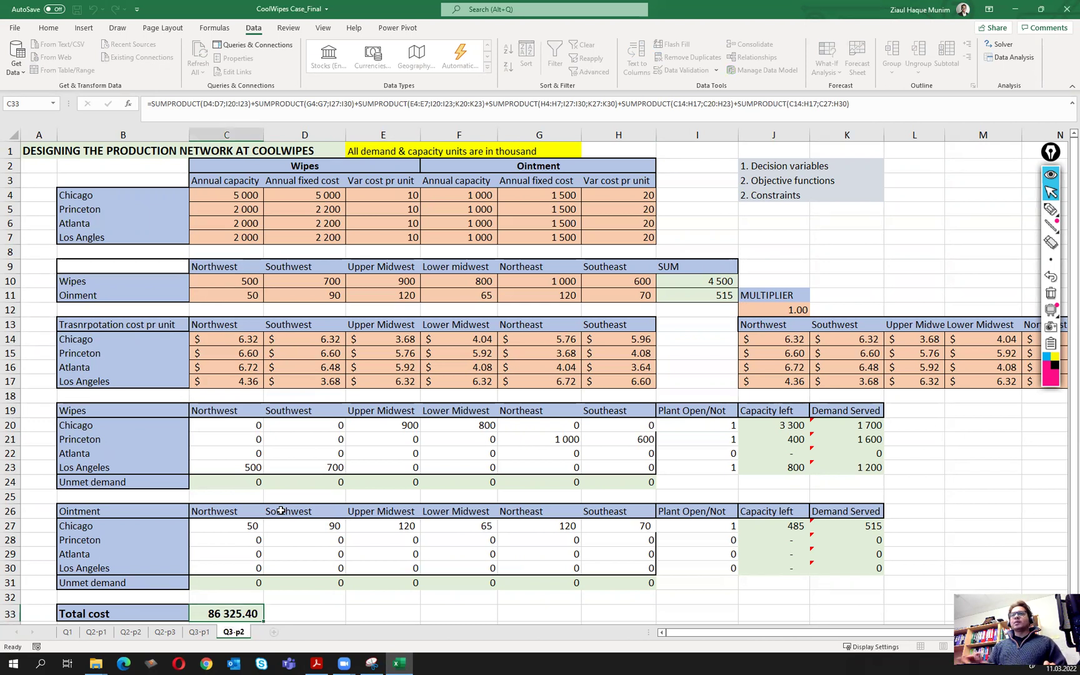
- Set the transportation cost multiplier in J12 of sheet Q3-p2 to 0.5 and check the cost table C14:H17
click(781, 311)
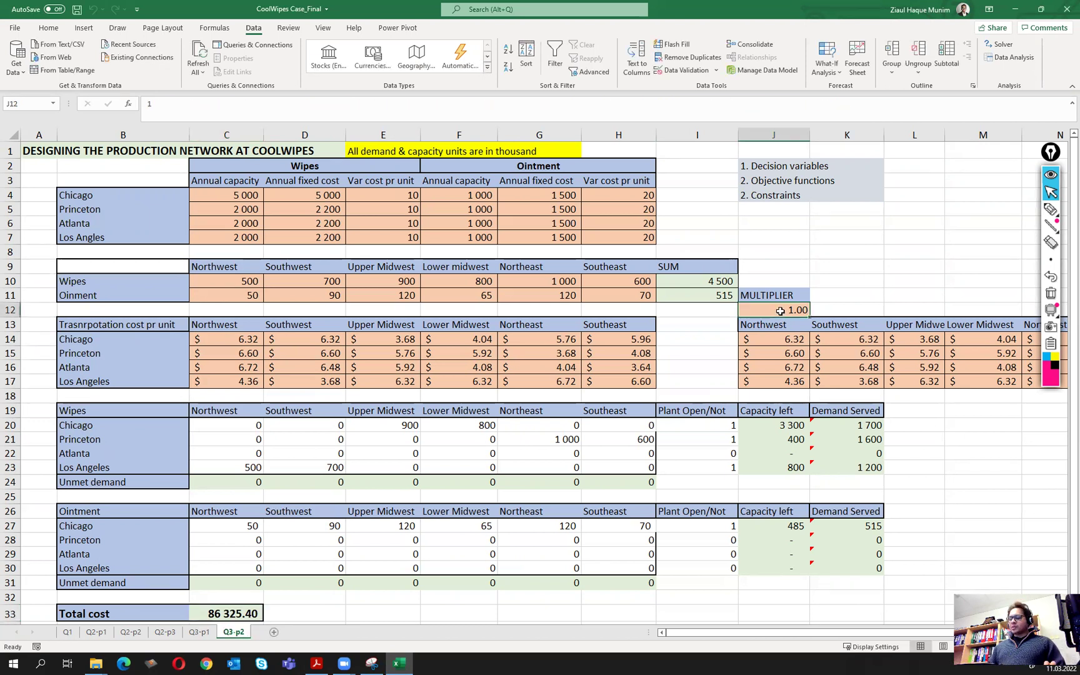
text(0.5)
key(Up)
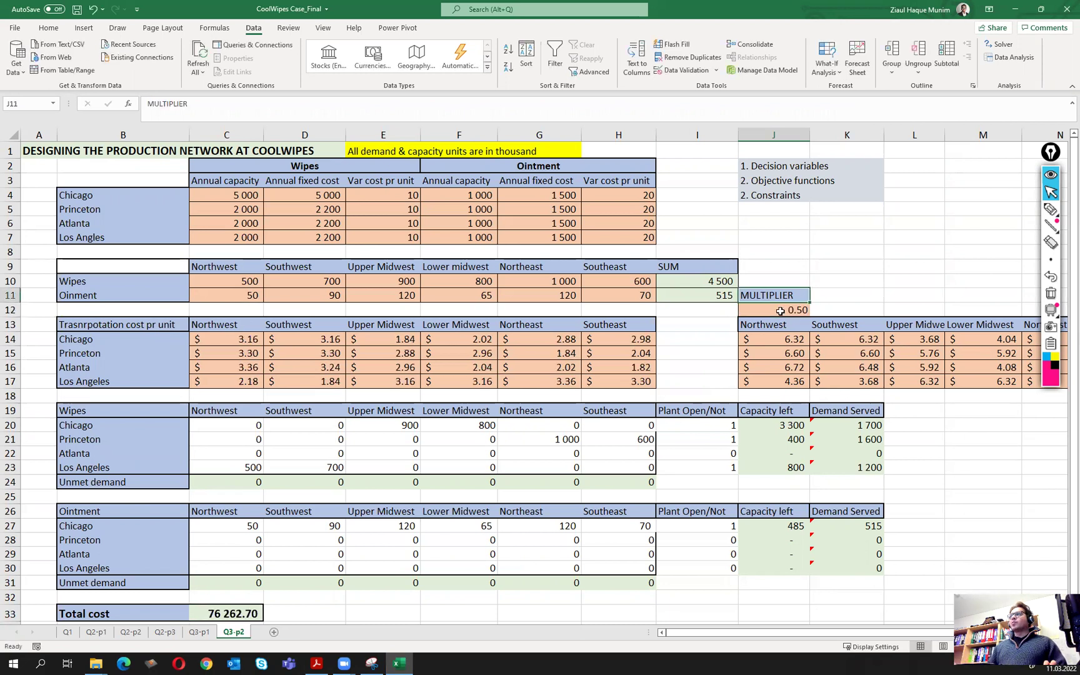
drag(231, 341, 607, 377)
click(363, 570)
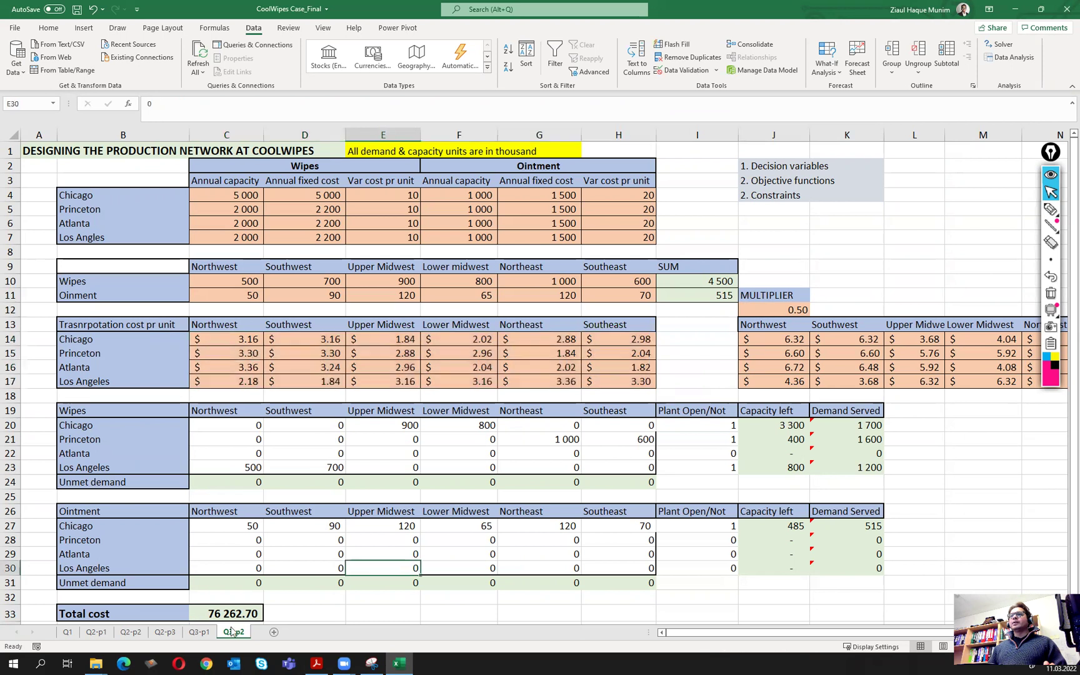
- Clear the wipes decision cells C20:I23 and the ointment decision cells C27:I30 on sheet Q3-p2
drag(253, 424, 731, 470)
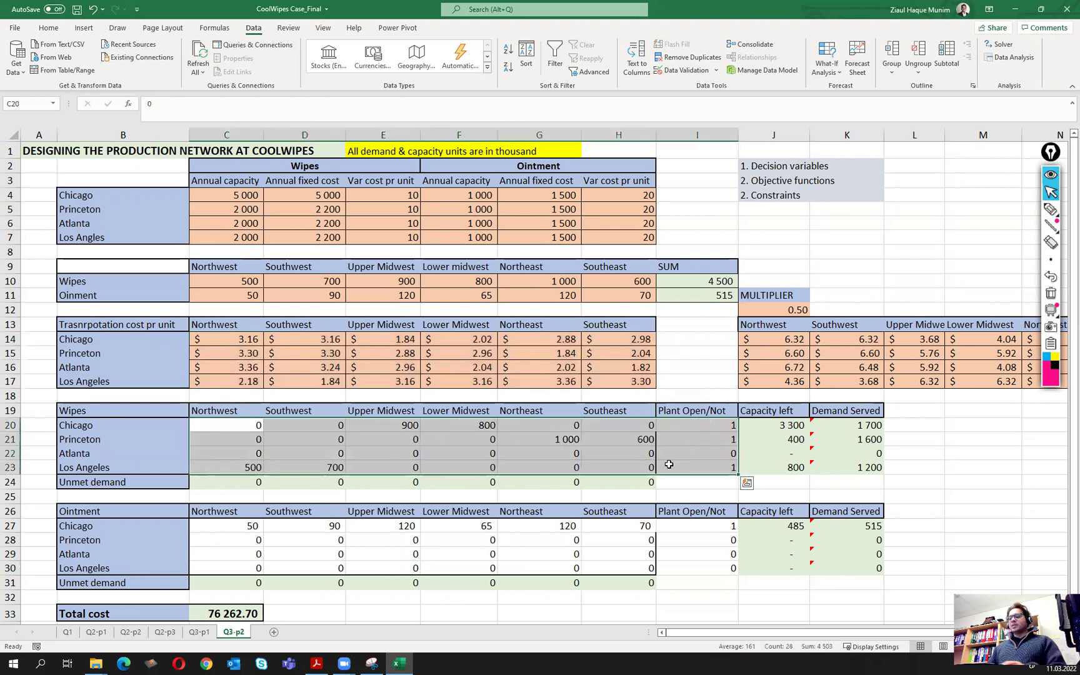
key(Delete)
drag(244, 526, 679, 563)
key(Delete)
click(237, 429)
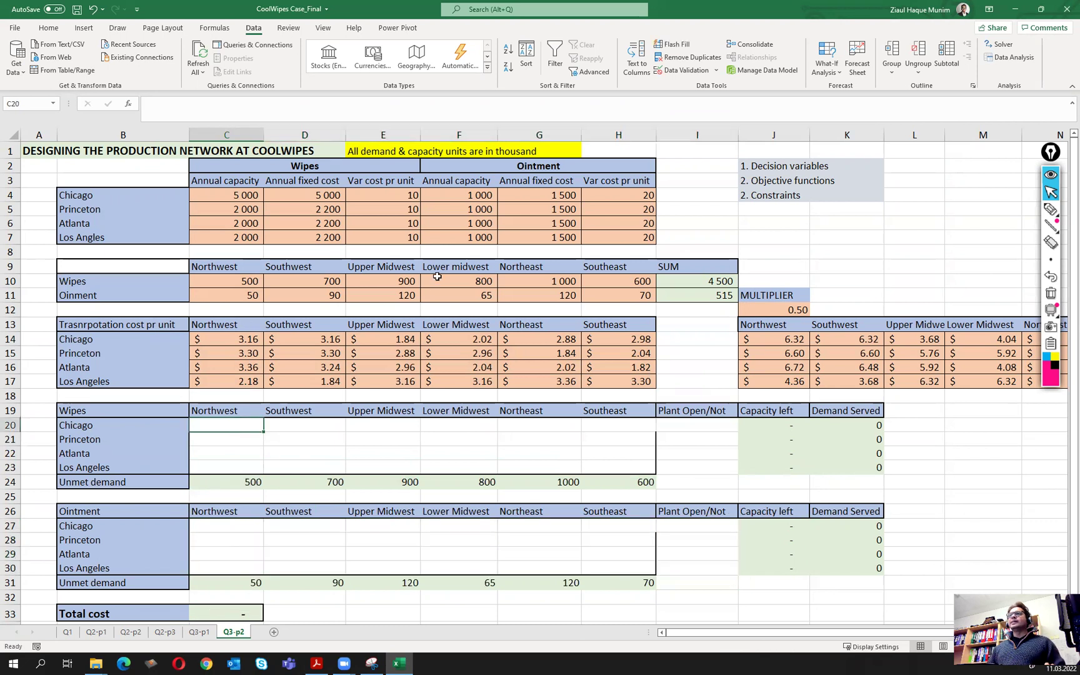
- Run Solver on sheet Q3-p2 with the existing constraints, keep the solution, and check the total cost in C33
click(999, 45)
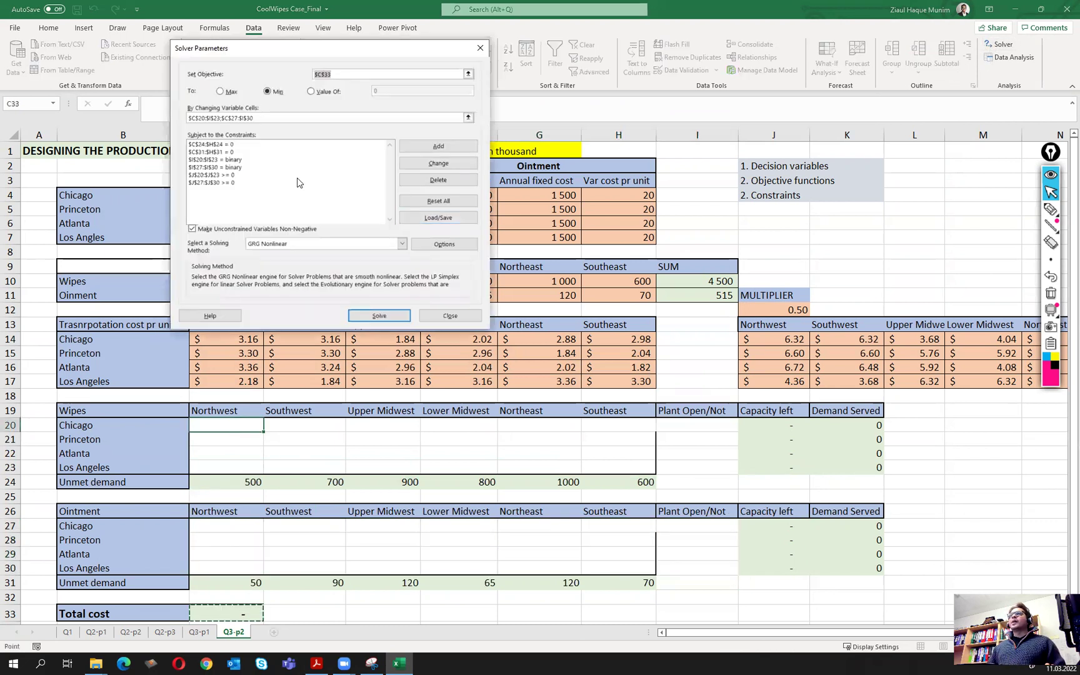
click(384, 317)
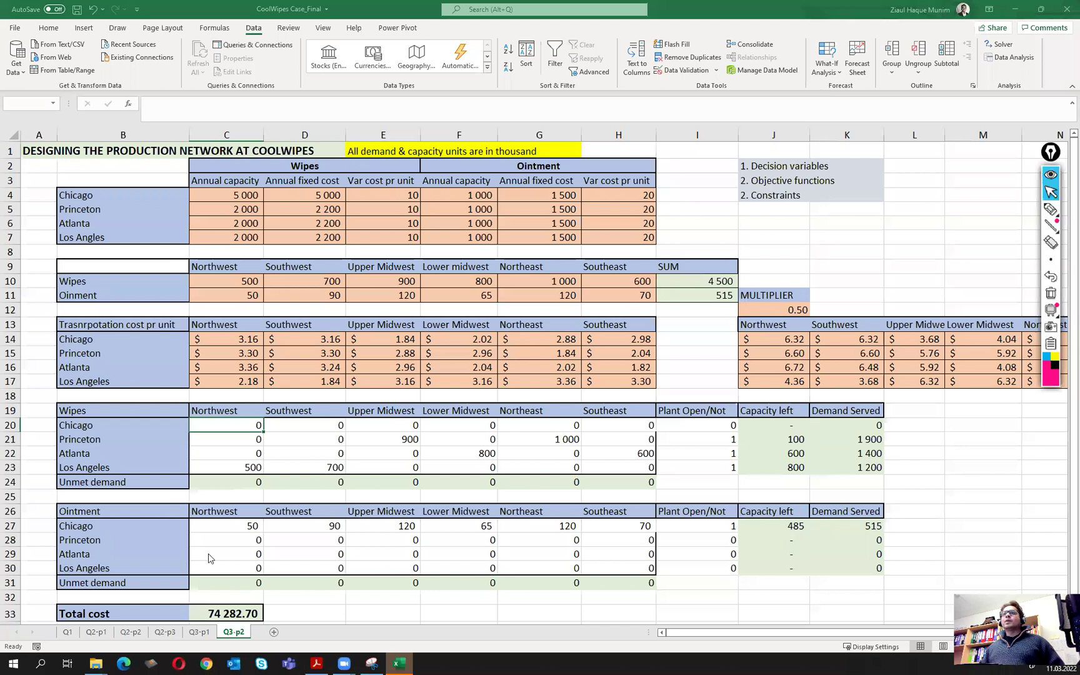
click(36, 355)
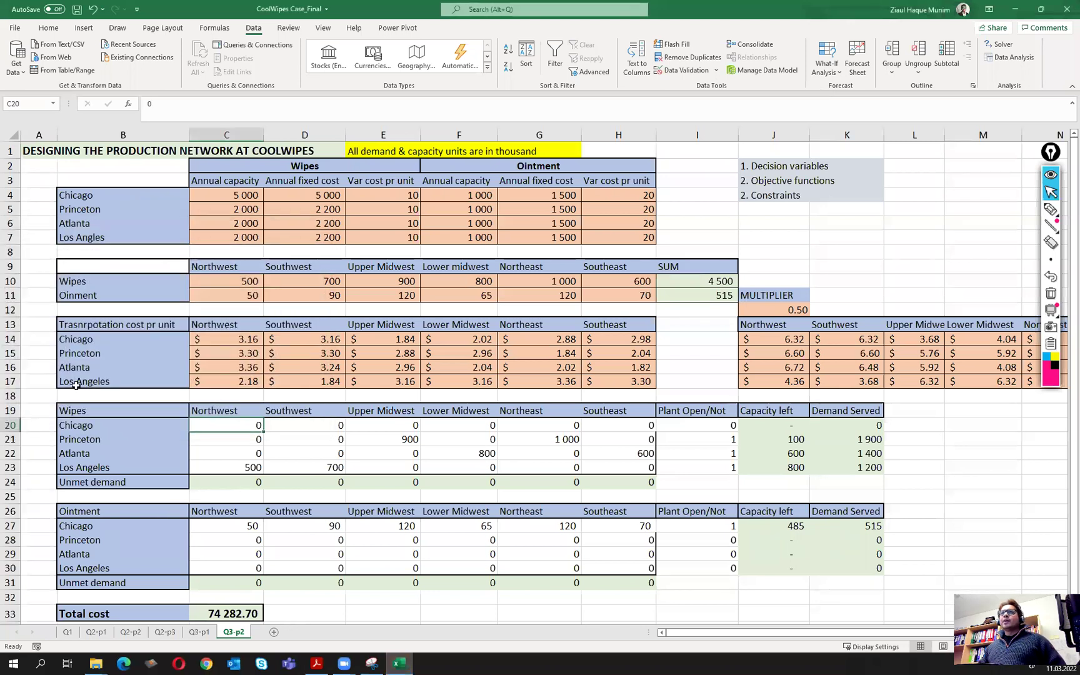
click(244, 618)
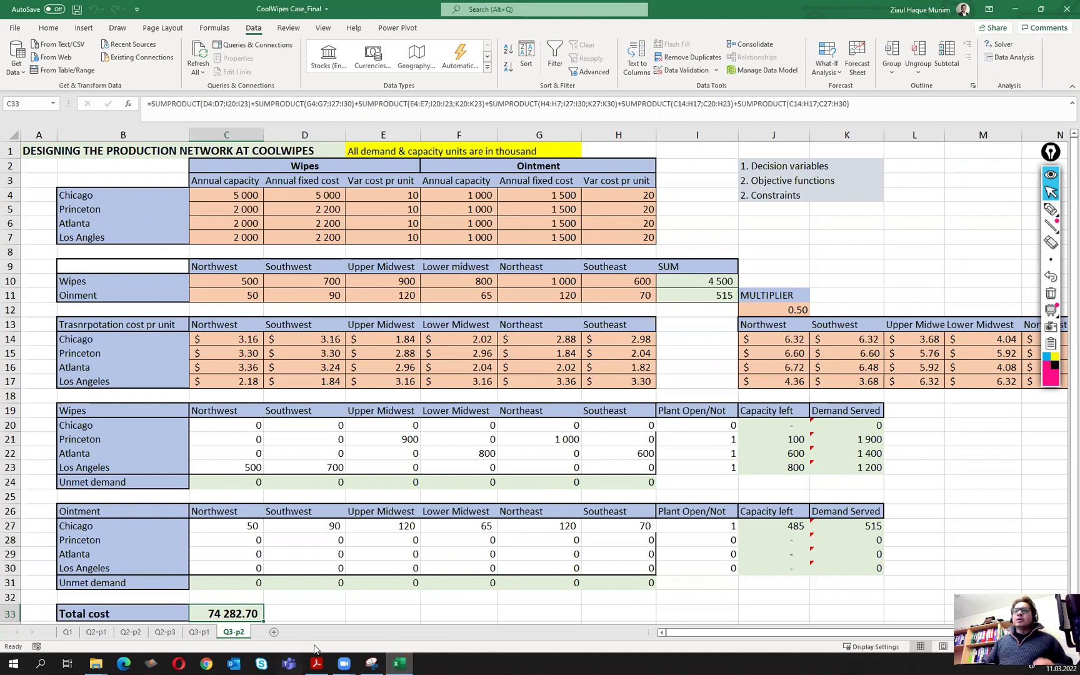
- Create a copy of sheet Q3-p2 at the end of the workbook
right_click(230, 633)
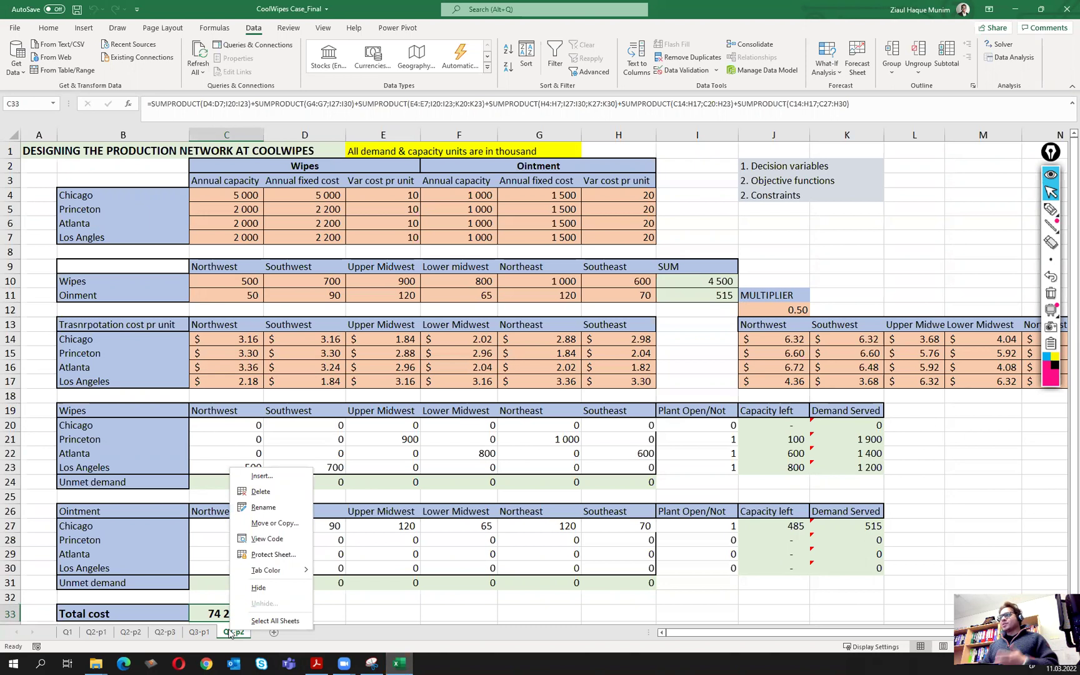
click(267, 523)
click(216, 566)
click(213, 586)
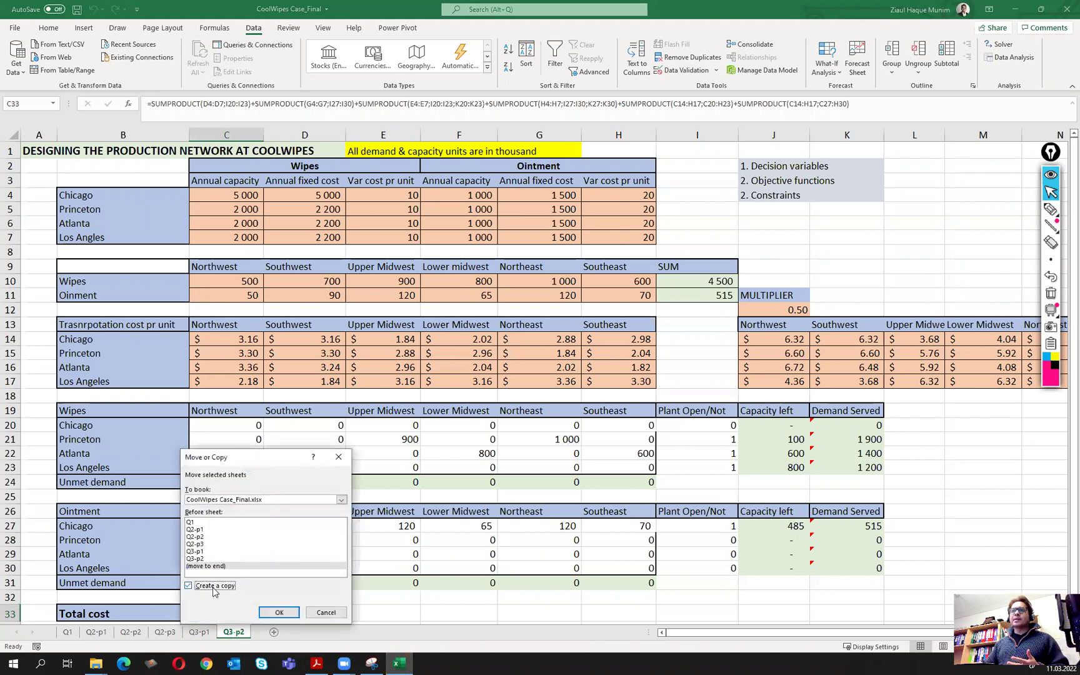
click(279, 613)
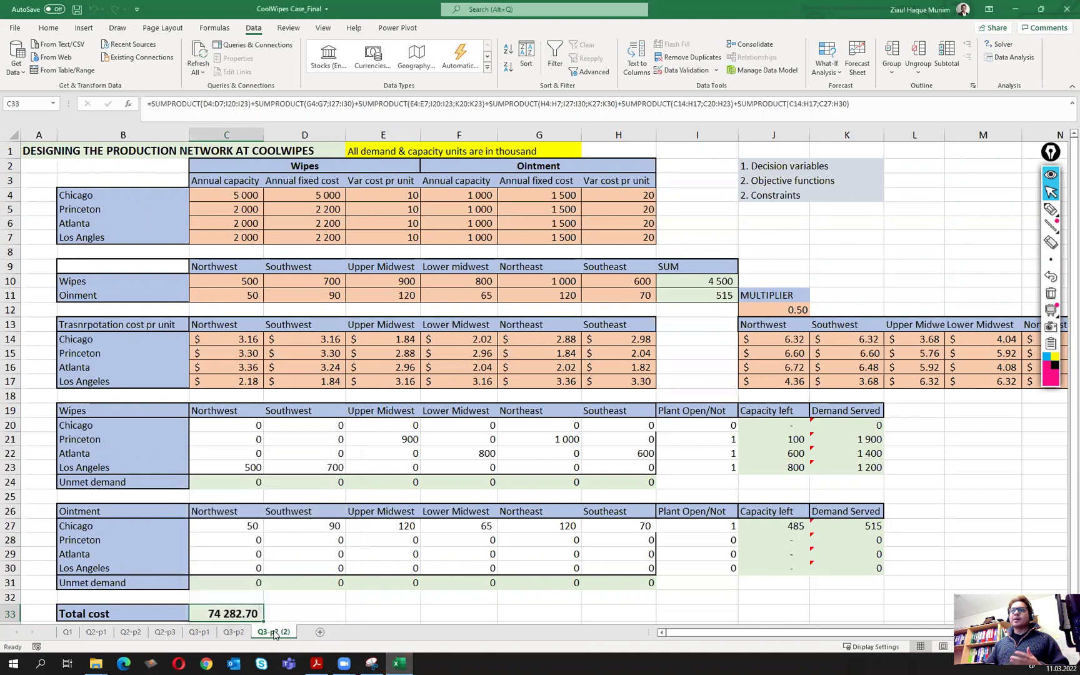
- Rename the copy of sheet Q3-p2 as Q3-p3
right_click(279, 632)
click(330, 520)
key(End)
key(BackSpace)
key(BackSpace)
key(BackSpace)
key(BackSpace)
key(BackSpace)
text(3)
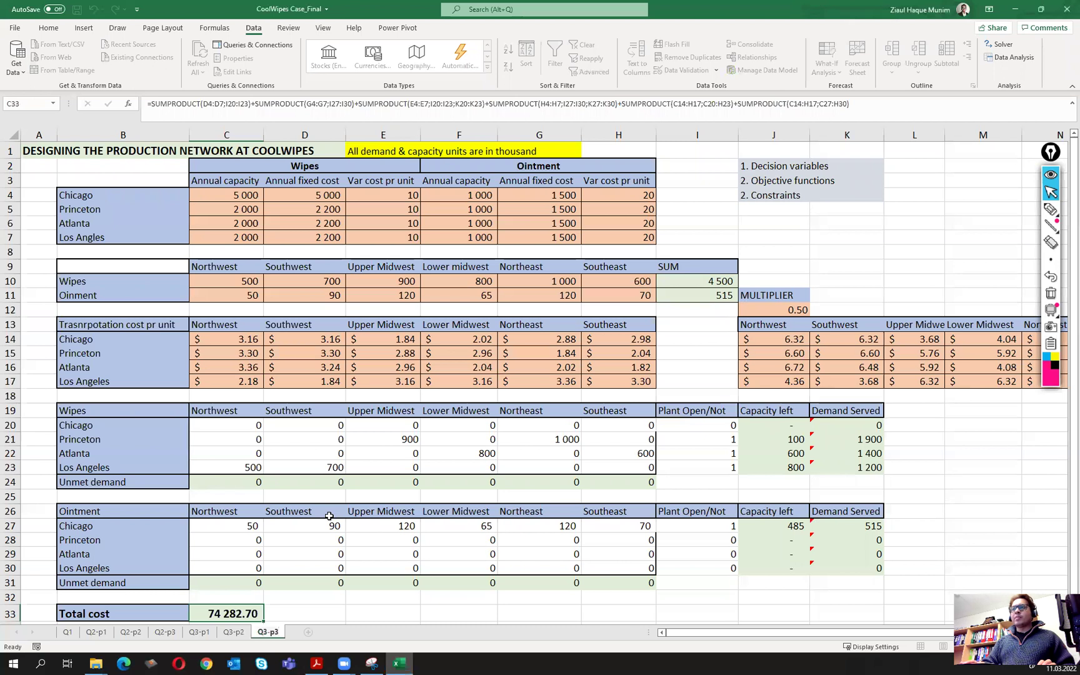
key(Return)
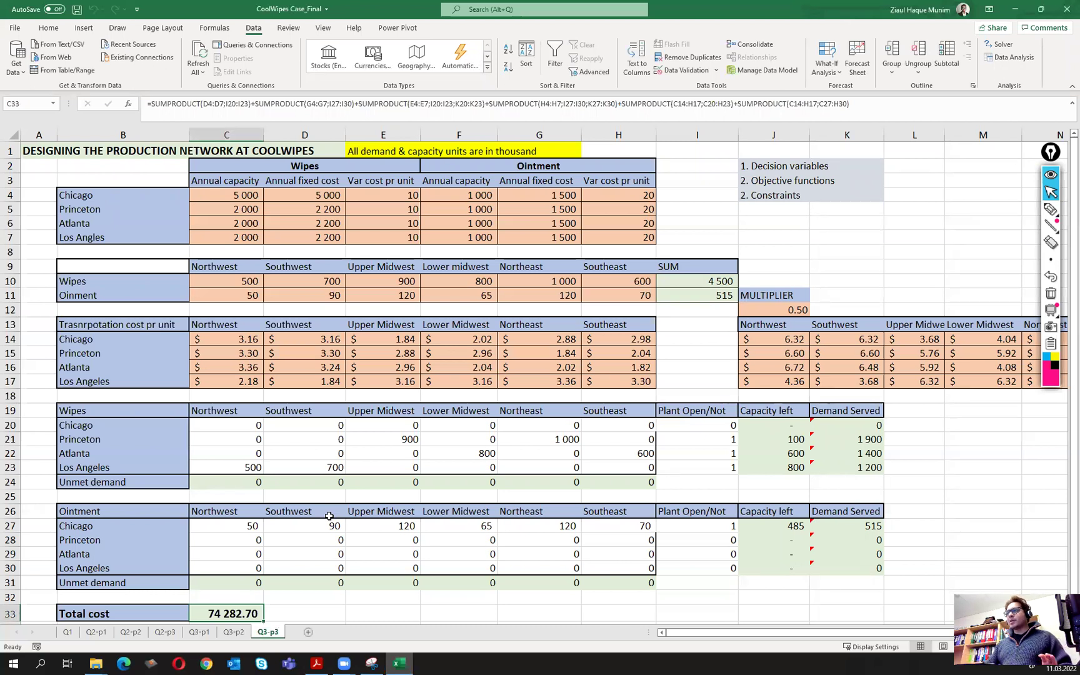
- Clear the wipes decision cells C20:I23 and the ointment decision cells C27:I30 on sheet Q3-p3
drag(243, 425, 686, 467)
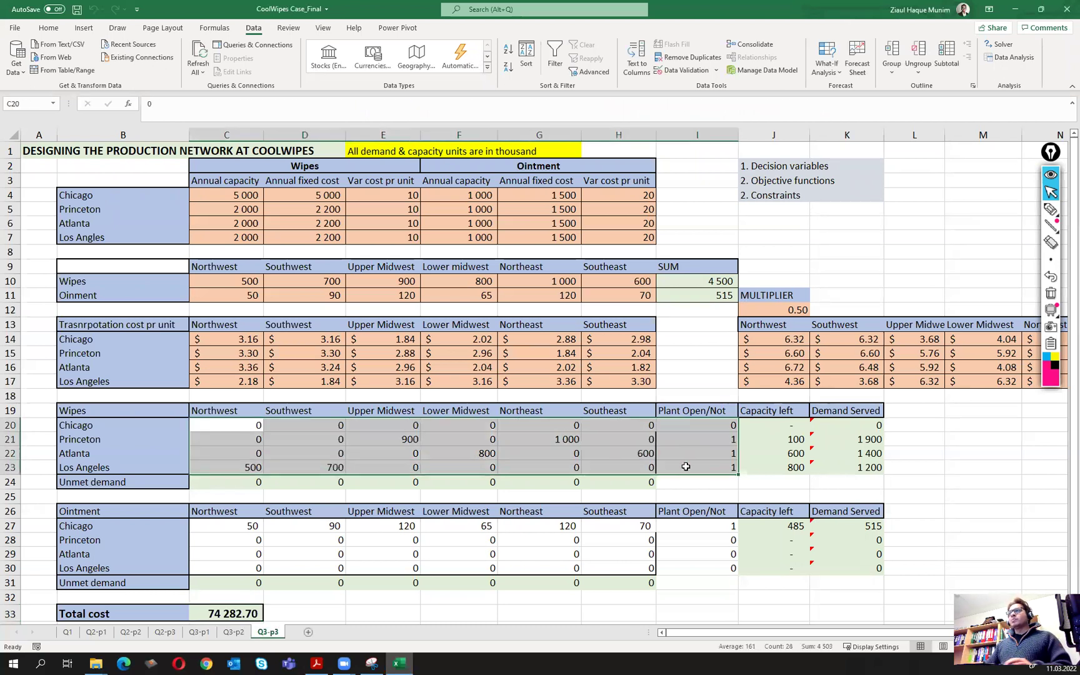
key(Delete)
drag(234, 531, 743, 578)
key(Delete)
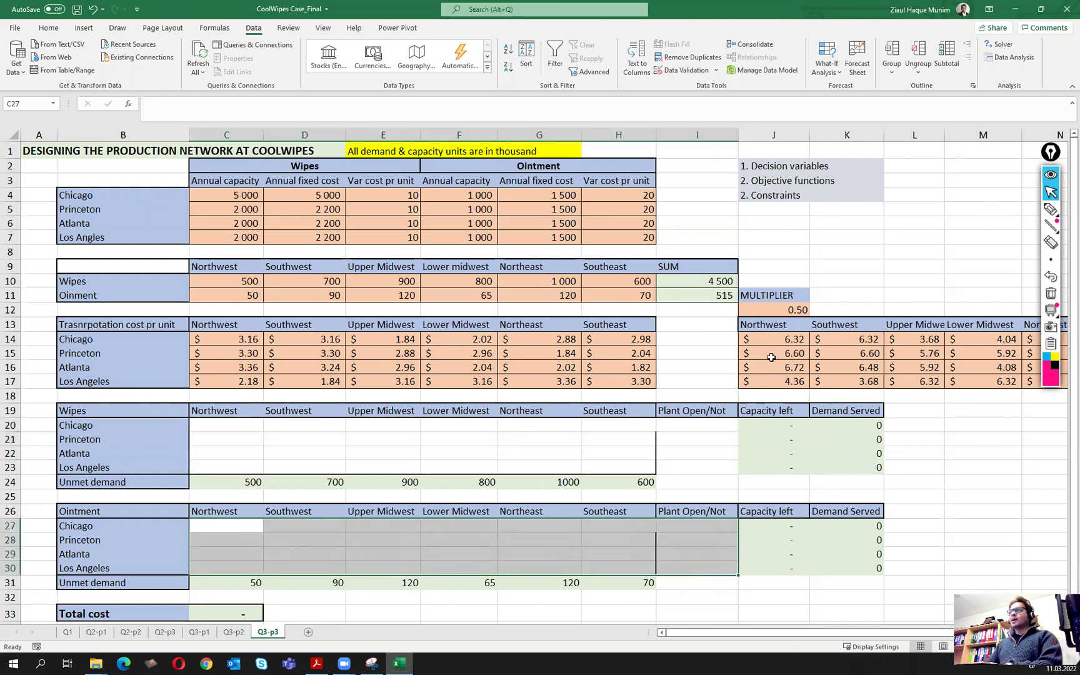
- Set the transportation cost multiplier in J12 of sheet Q3-p3 to 2
click(789, 309)
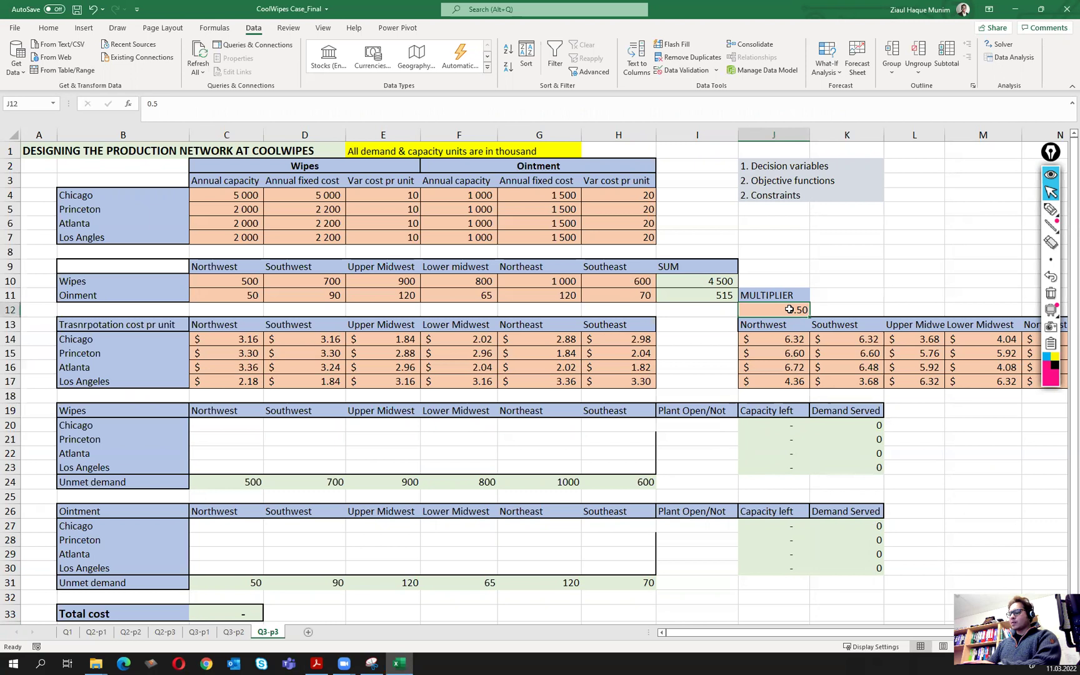
text(2)
click(713, 365)
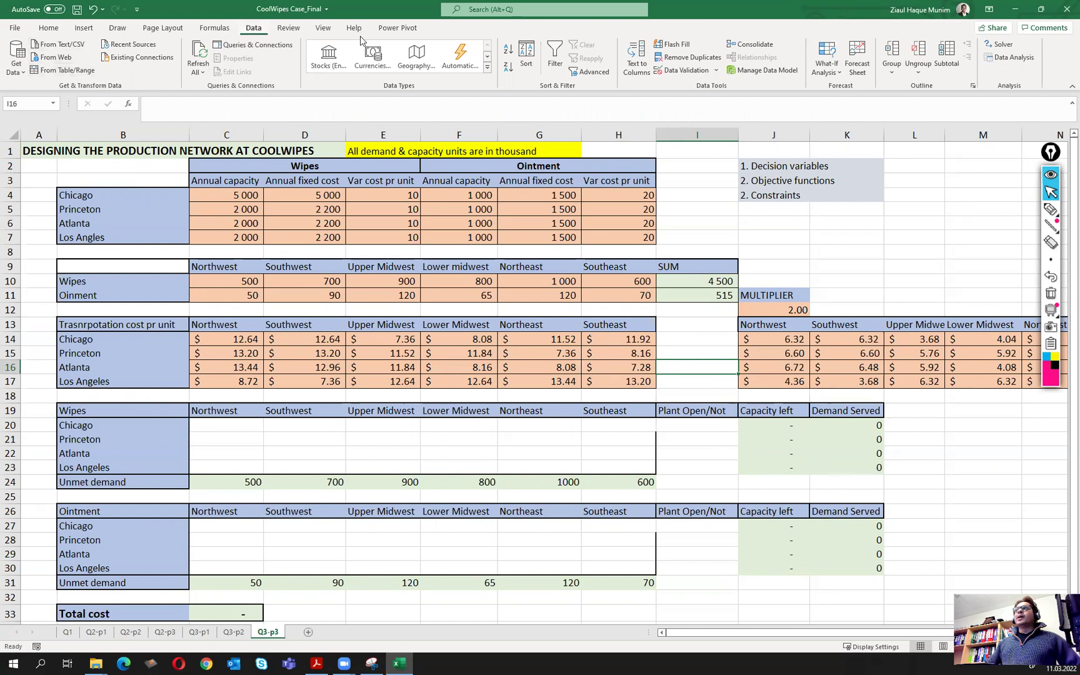
- Run Solver on sheet Q3-p3 with GRG Nonlinear to minimize total cost C33, and keep the Solver solution
click(1001, 45)
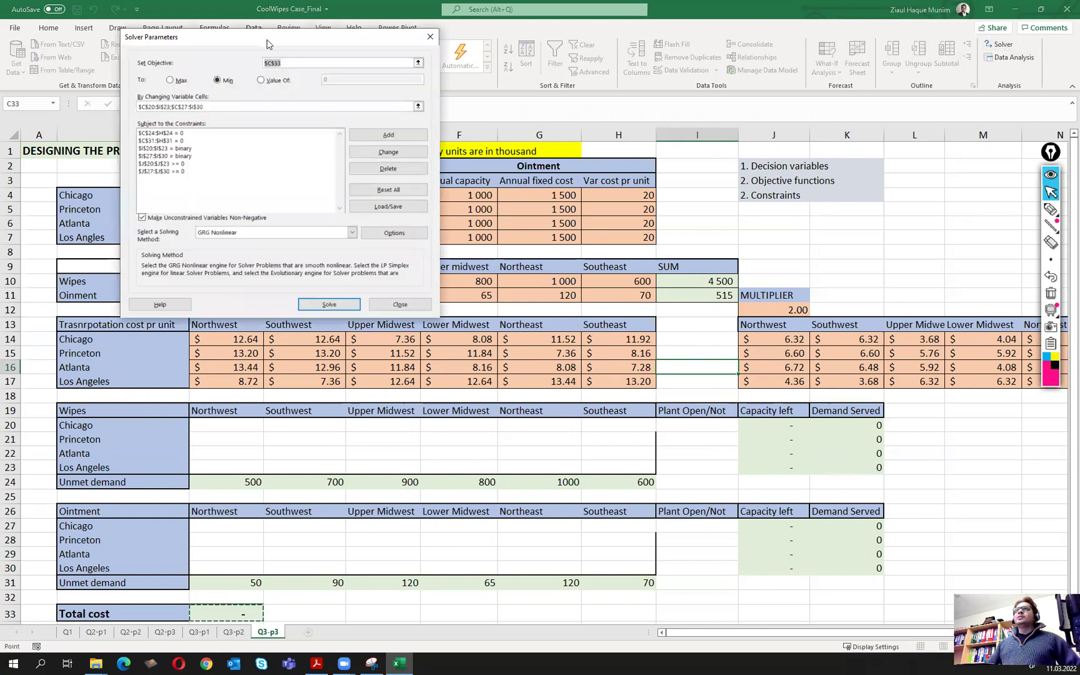
drag(313, 37, 893, 146)
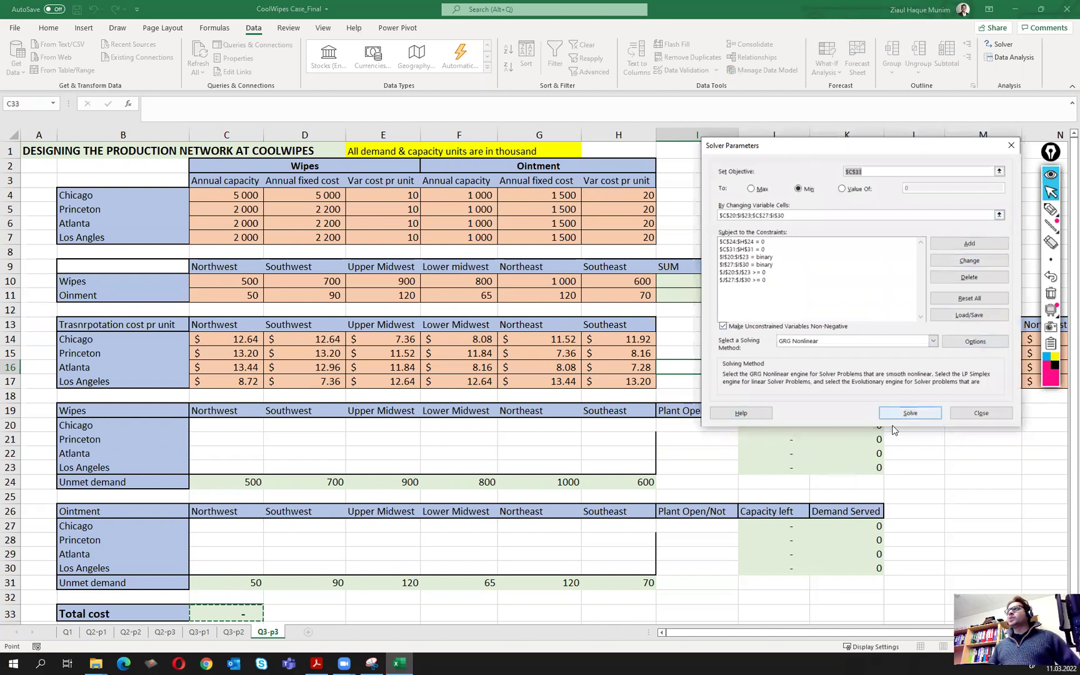
click(908, 413)
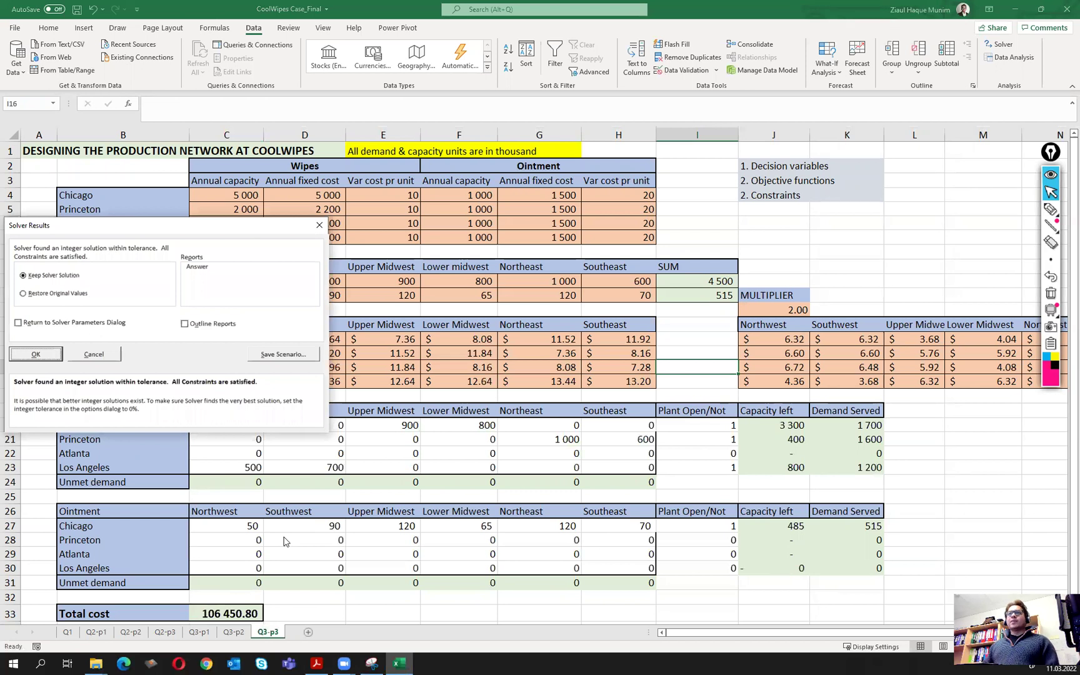
click(36, 354)
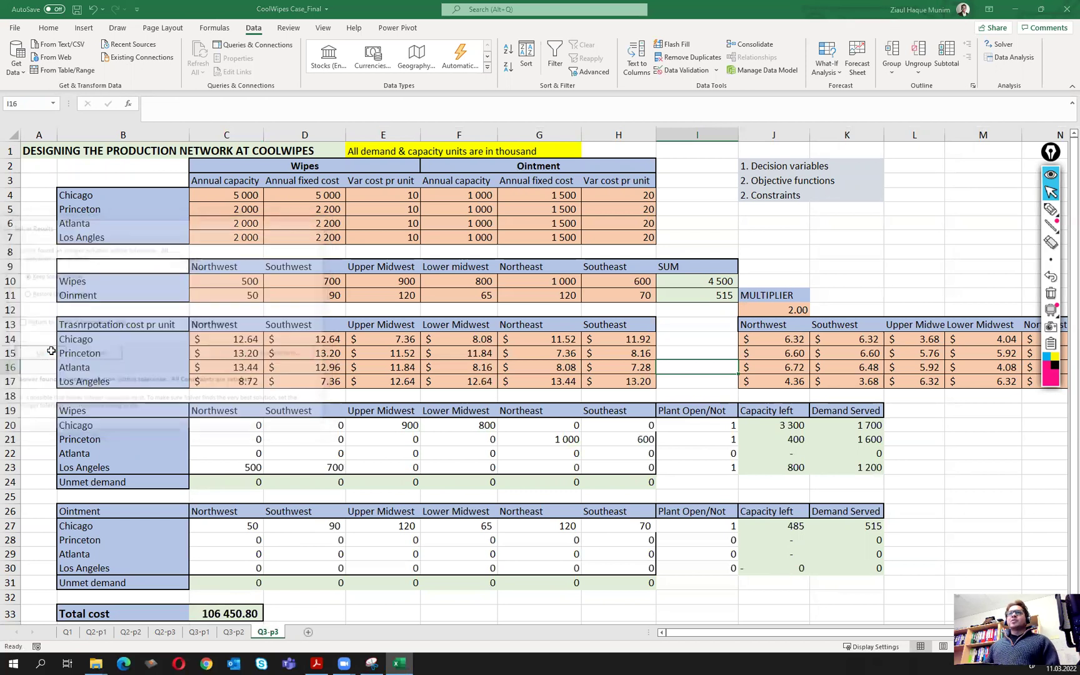
- Examine the total cost and the open and closed wipes and ointment plants on sheet Q3-p3
click(245, 612)
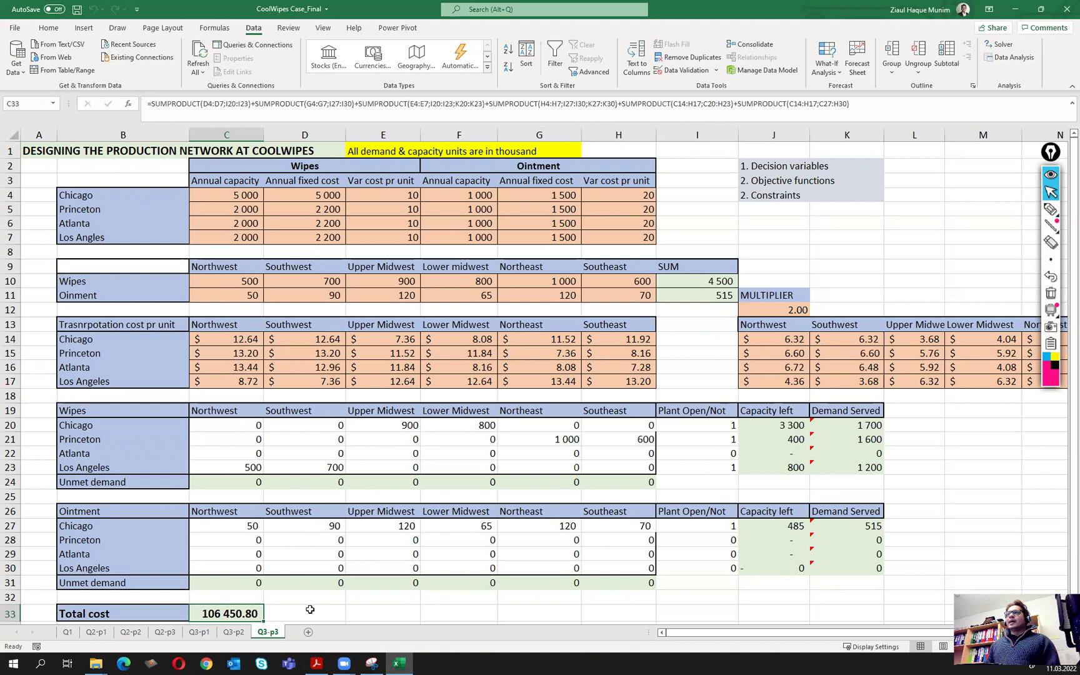
click(719, 424)
drag(719, 424, 723, 451)
click(728, 430)
click(728, 467)
click(729, 528)
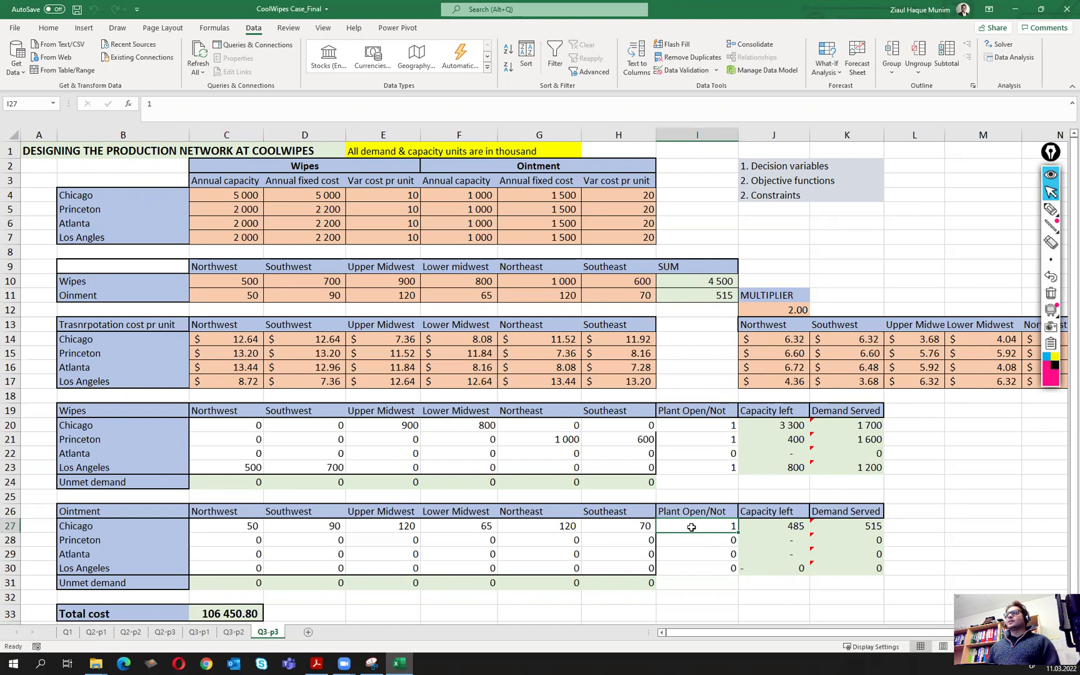
drag(705, 541, 138, 571)
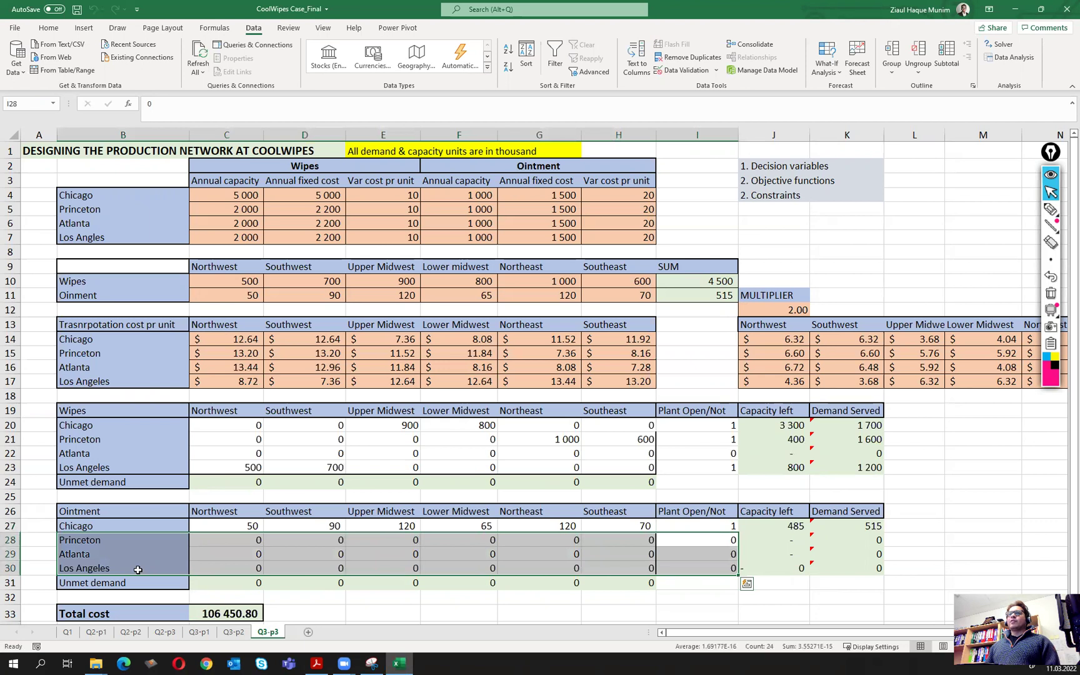
drag(725, 454, 167, 452)
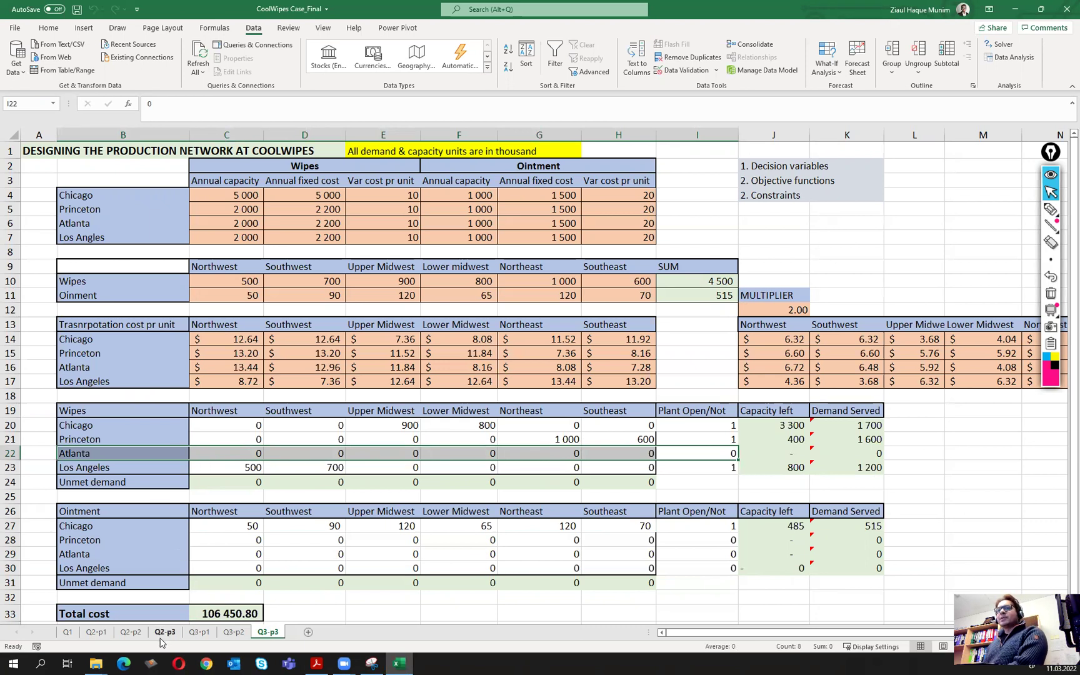
- Compare the total cost of the existing network on sheet Q1 with the solution on sheet Q2-p1
click(71, 635)
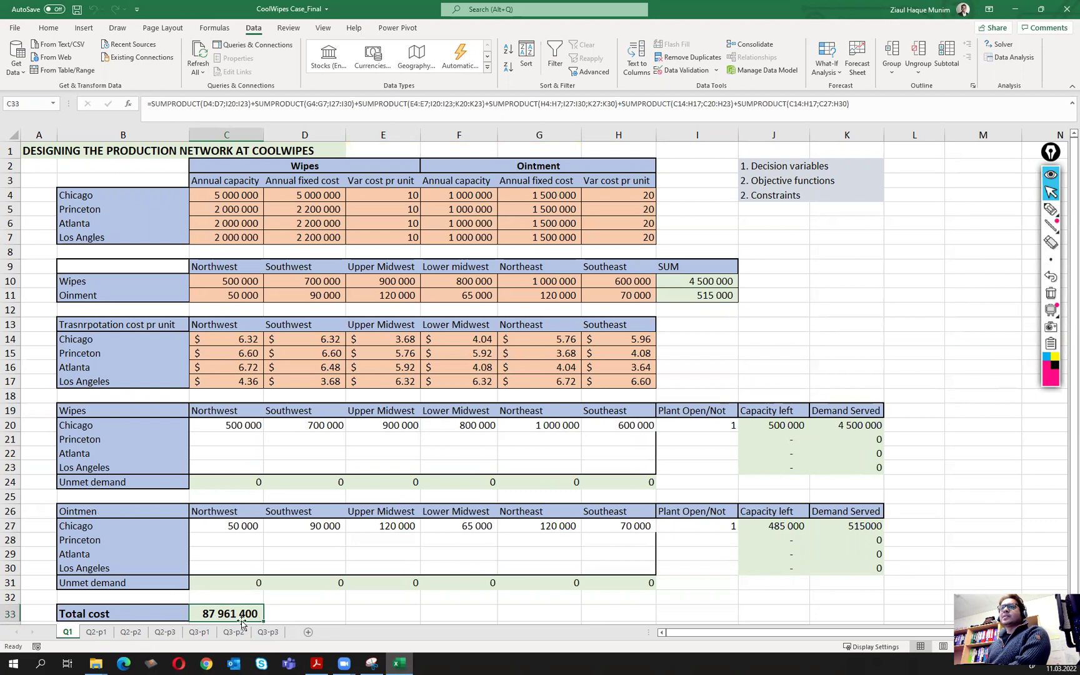
click(98, 633)
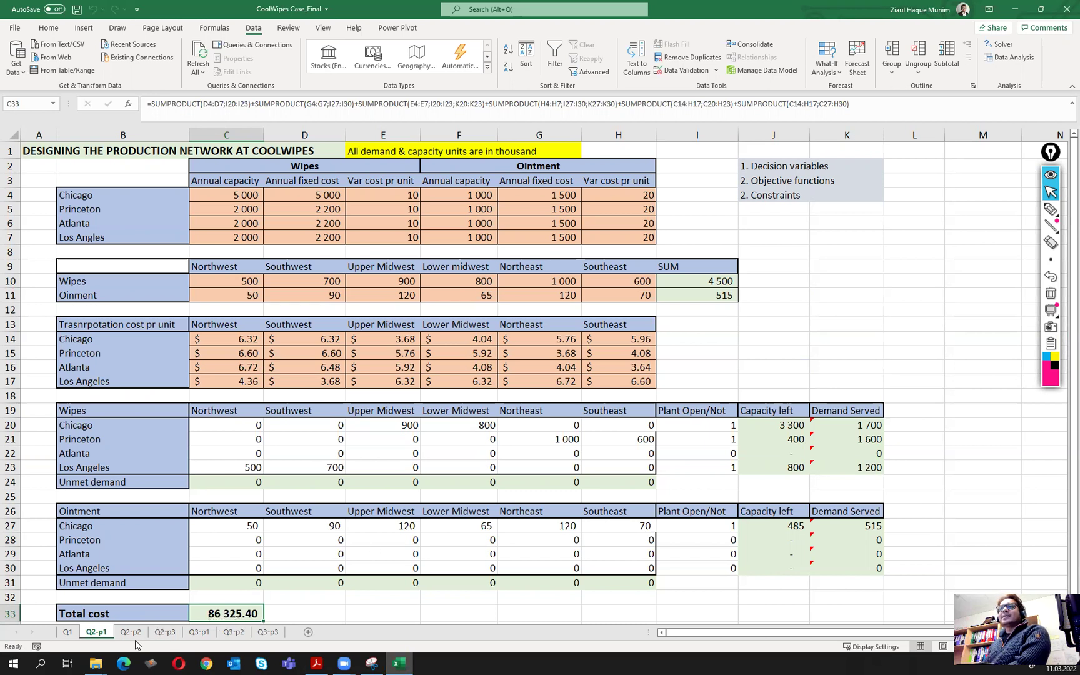
click(67, 633)
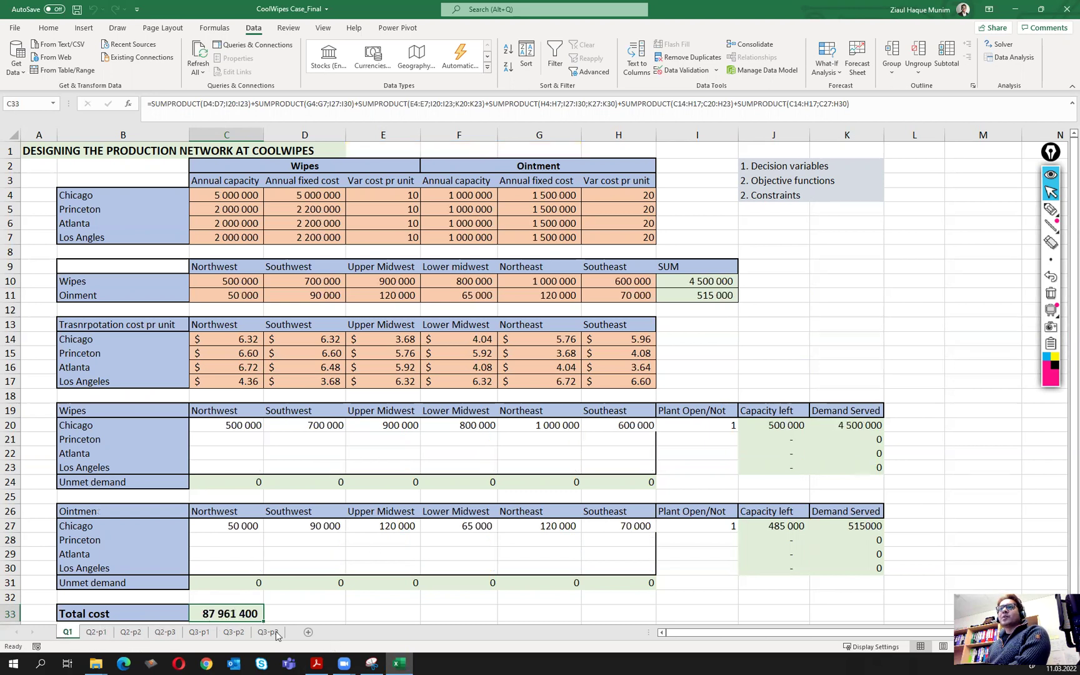
- Compare sheet Q2-p1 with Q3-p1, checking which wipes and ointment plants are open at multiplier 1
click(93, 633)
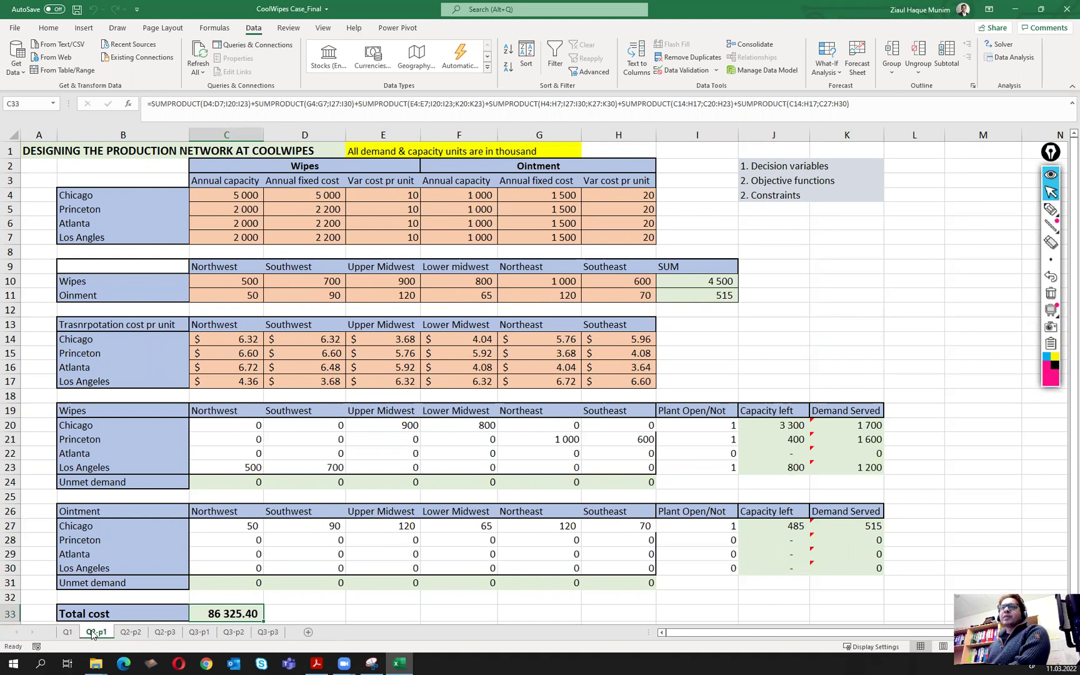
click(200, 633)
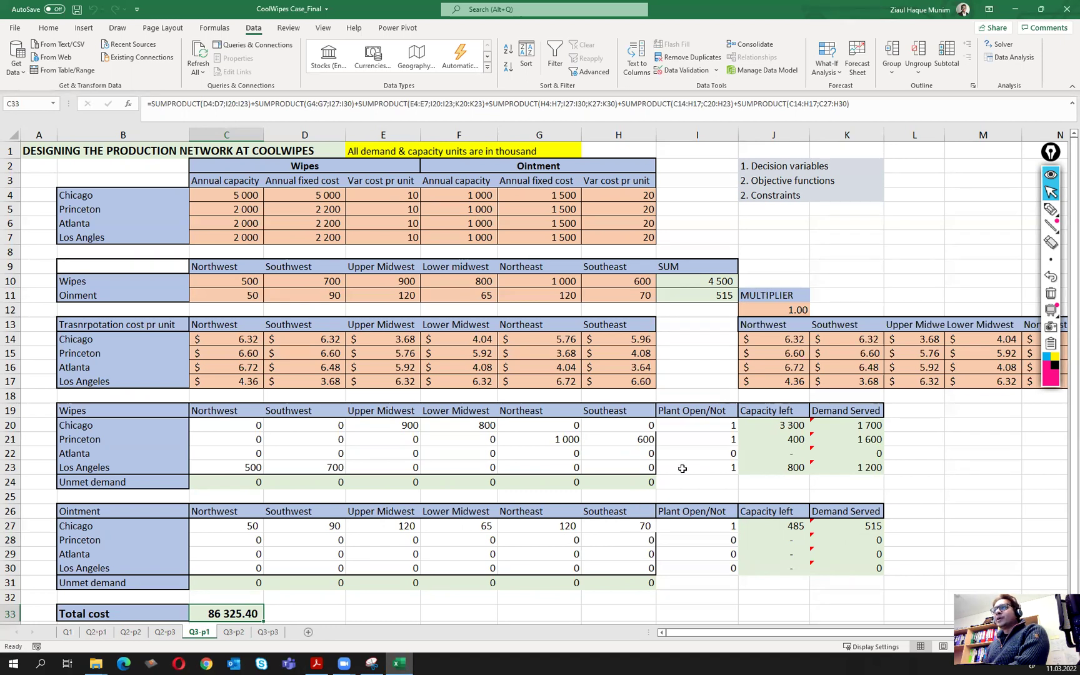
drag(714, 444, 147, 439)
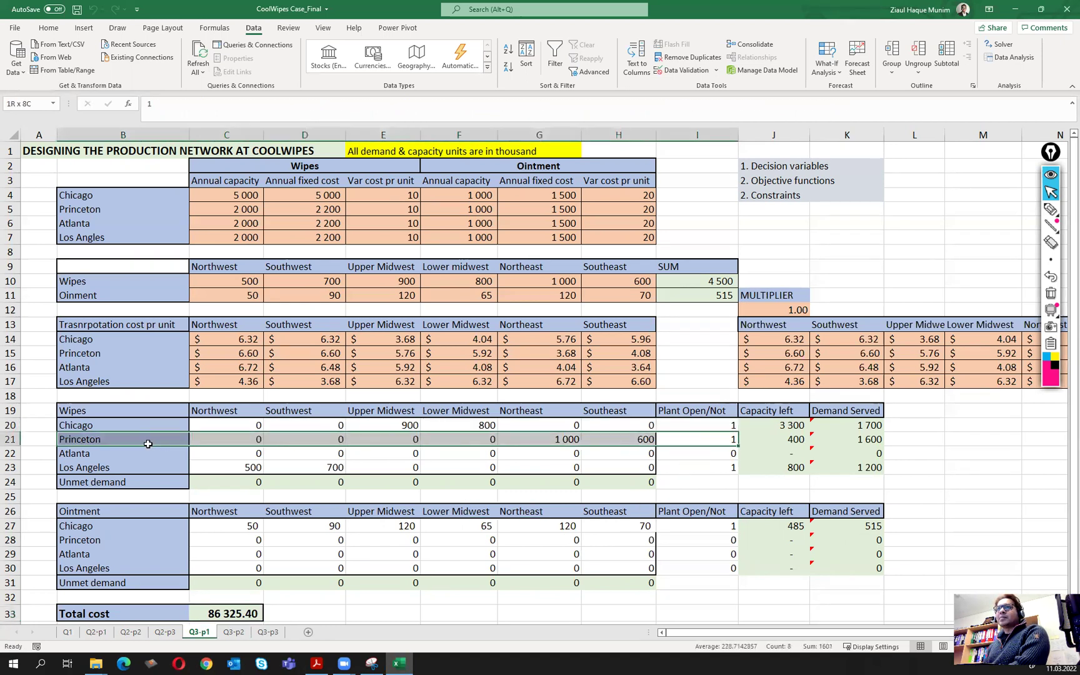
drag(705, 467, 99, 464)
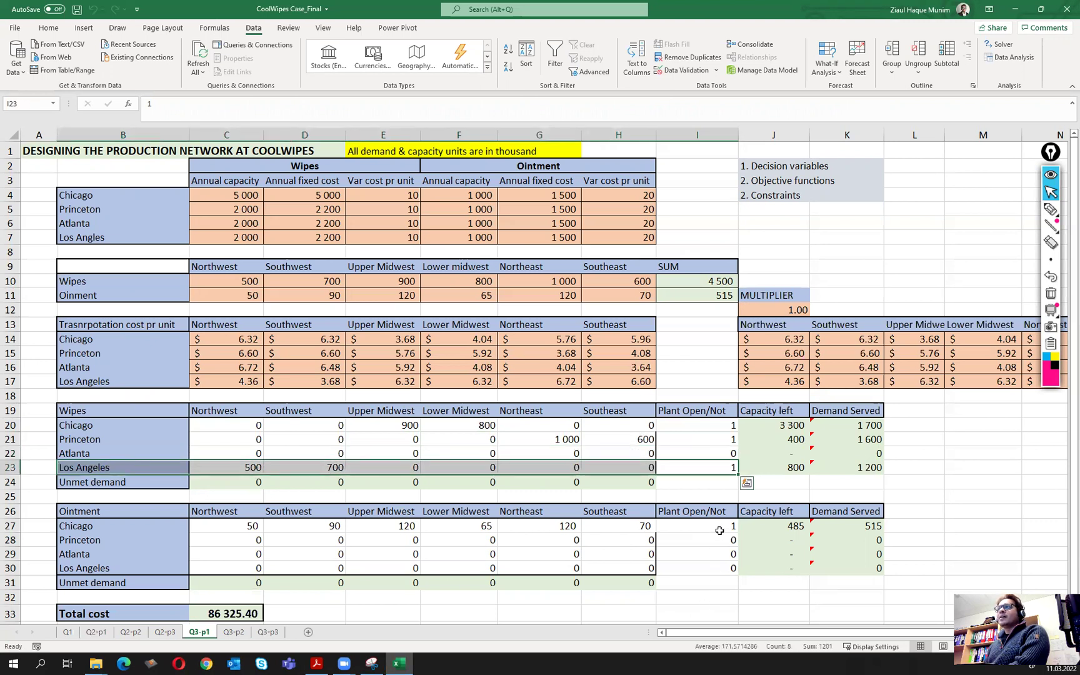
drag(726, 429, 725, 469)
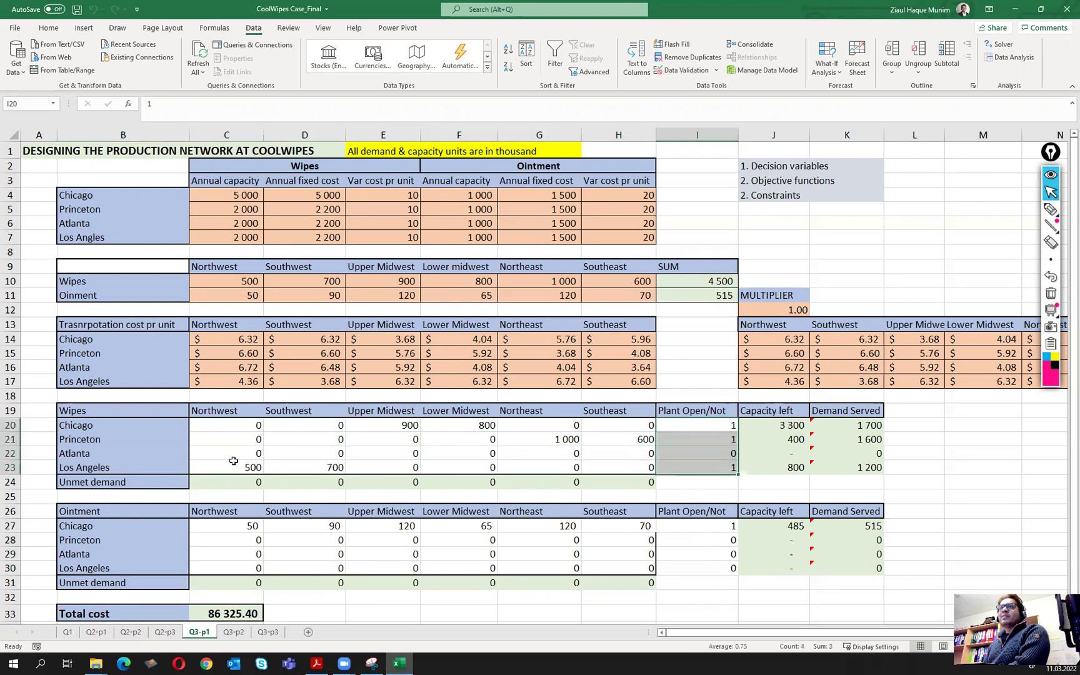
click(706, 525)
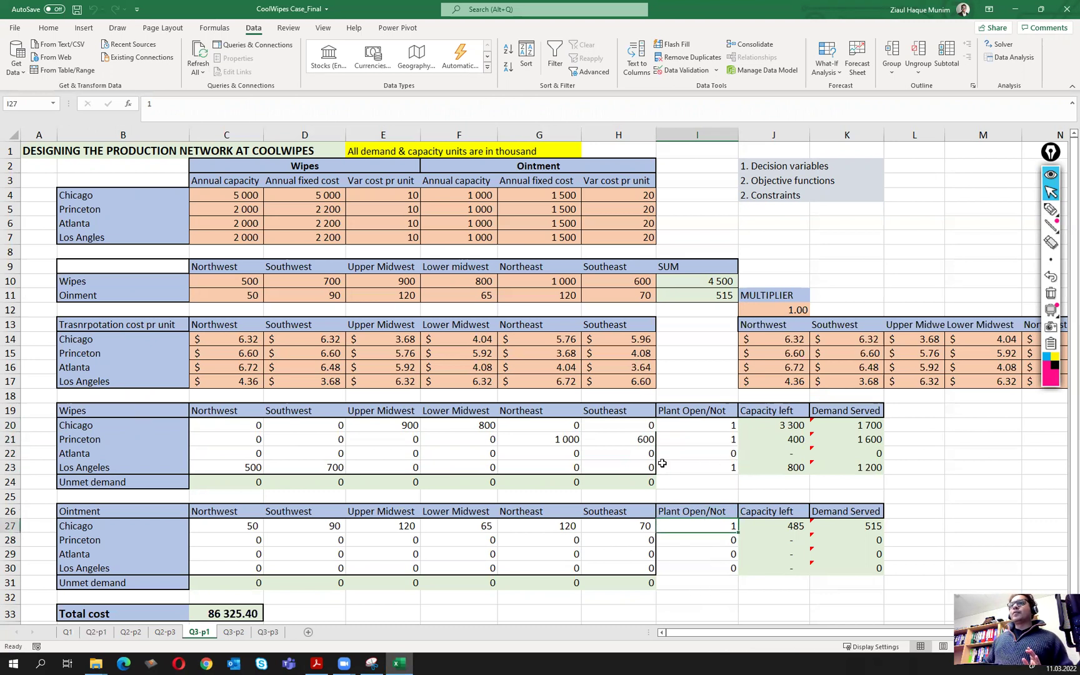
- Compare the plant decisions on sheets Q2-p2 and Q3-p2 for the transportation cost multiplier of 0.5
click(135, 632)
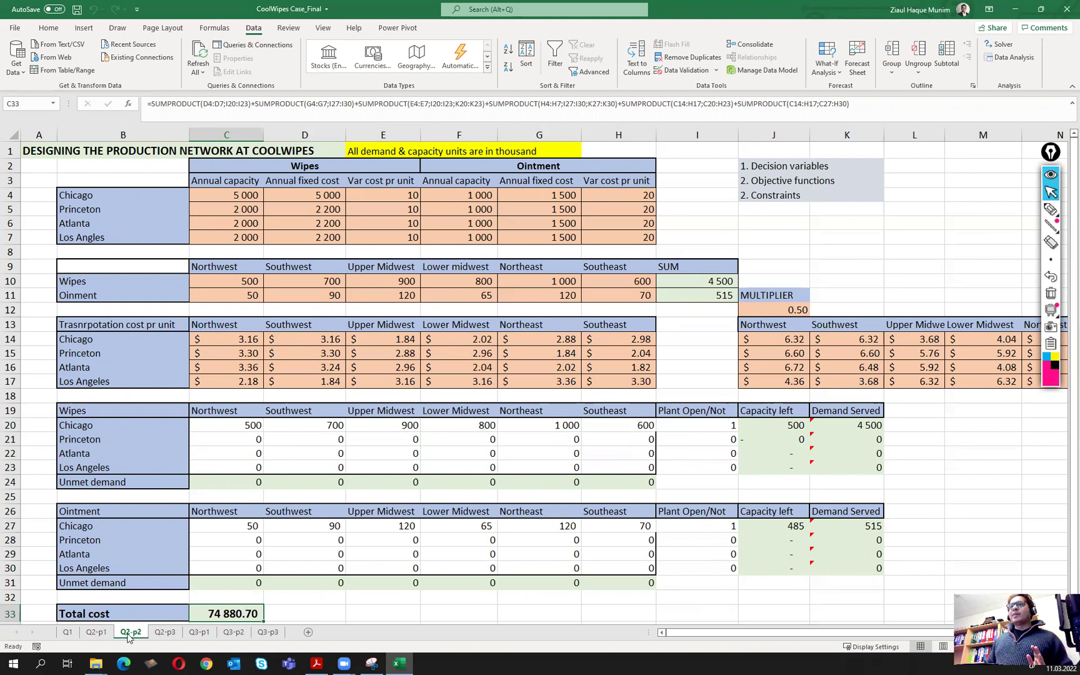
click(234, 632)
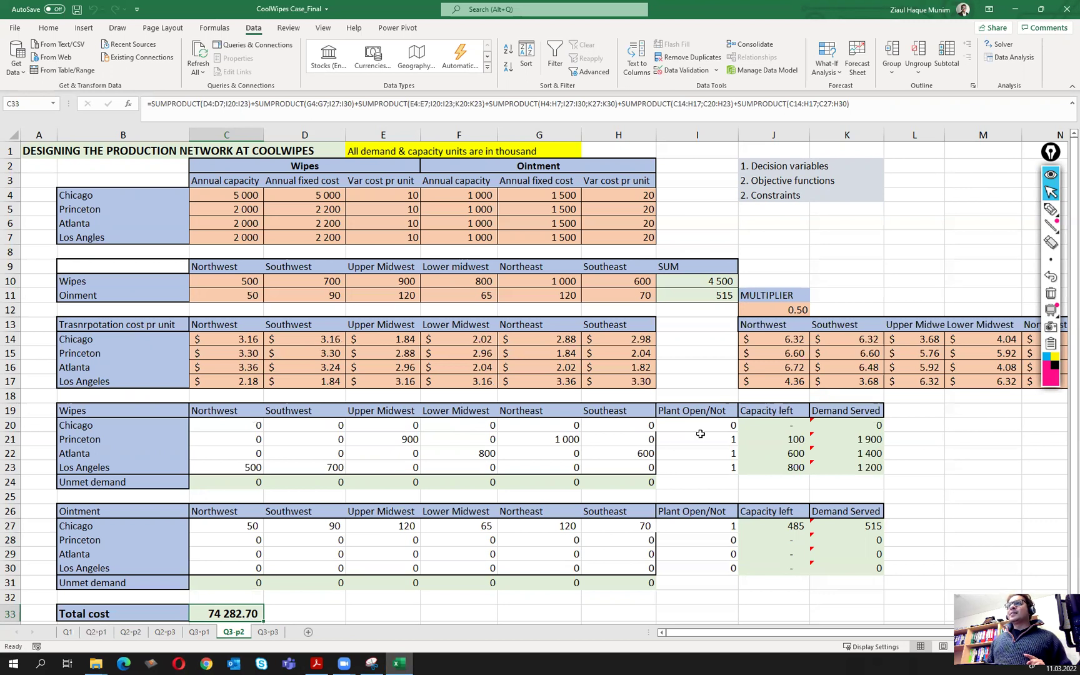
drag(727, 439, 730, 467)
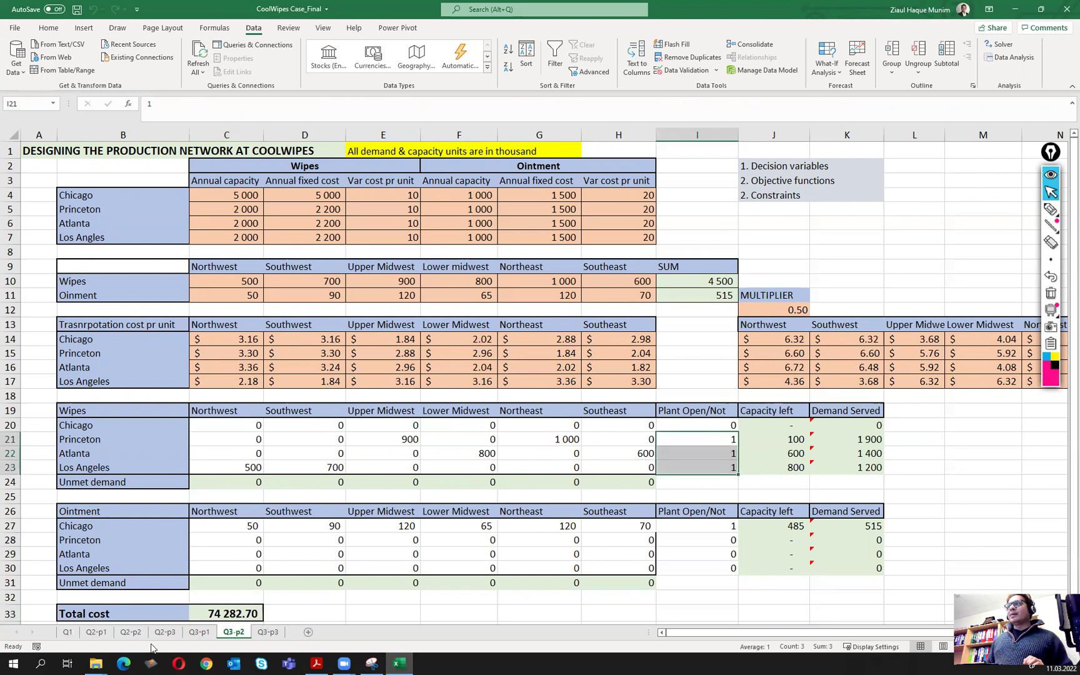
click(688, 425)
drag(727, 530, 167, 530)
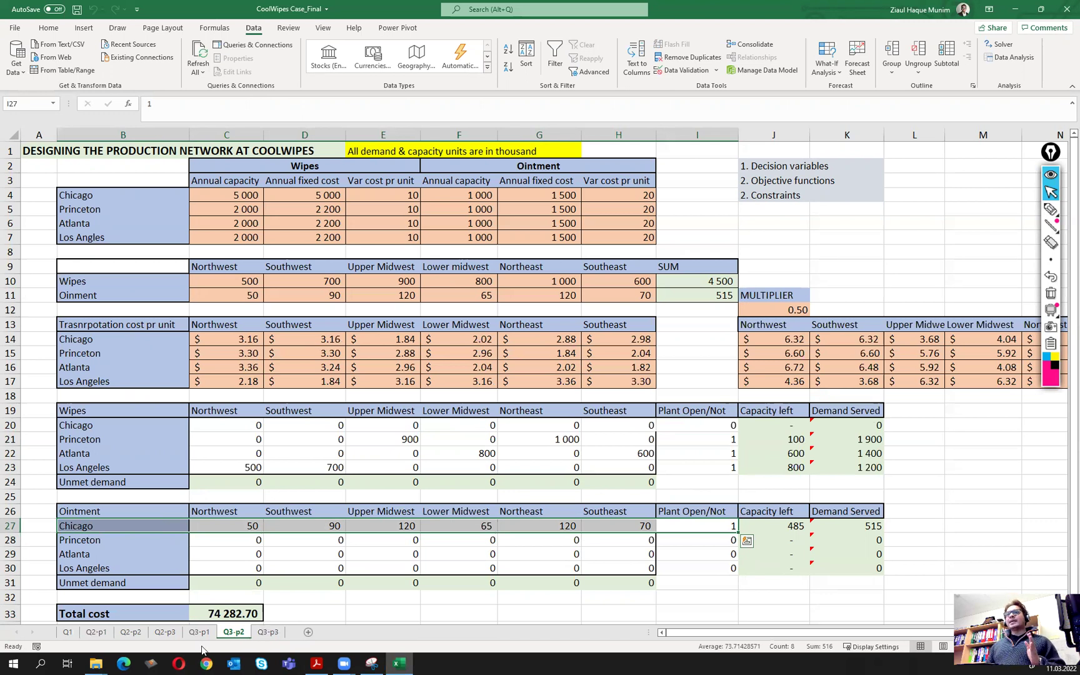
- Compare the open plants and total cost on sheets Q2-p3 and Q3-p3 for the transportation cost multiplier of 2
click(165, 632)
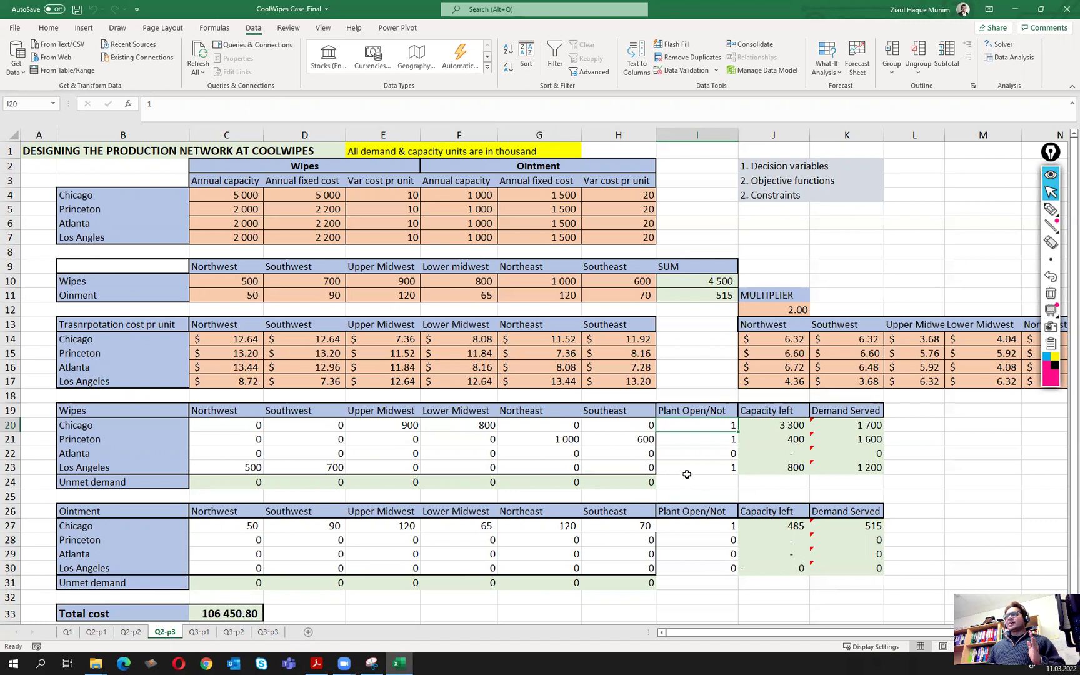
drag(725, 426, 725, 437)
click(724, 468)
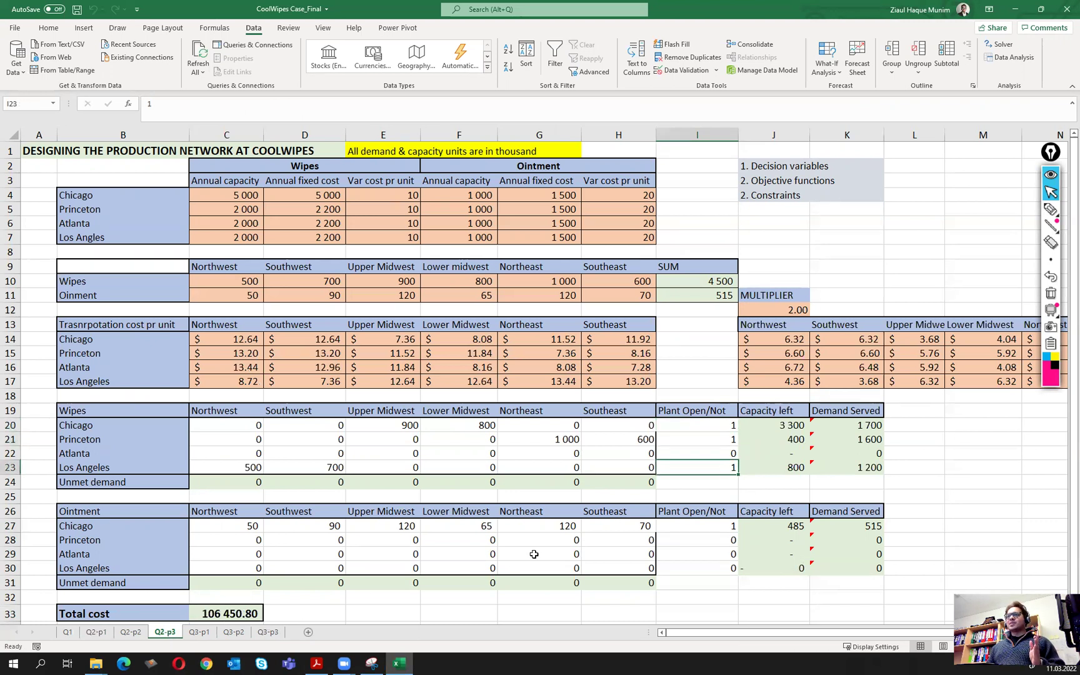
click(268, 632)
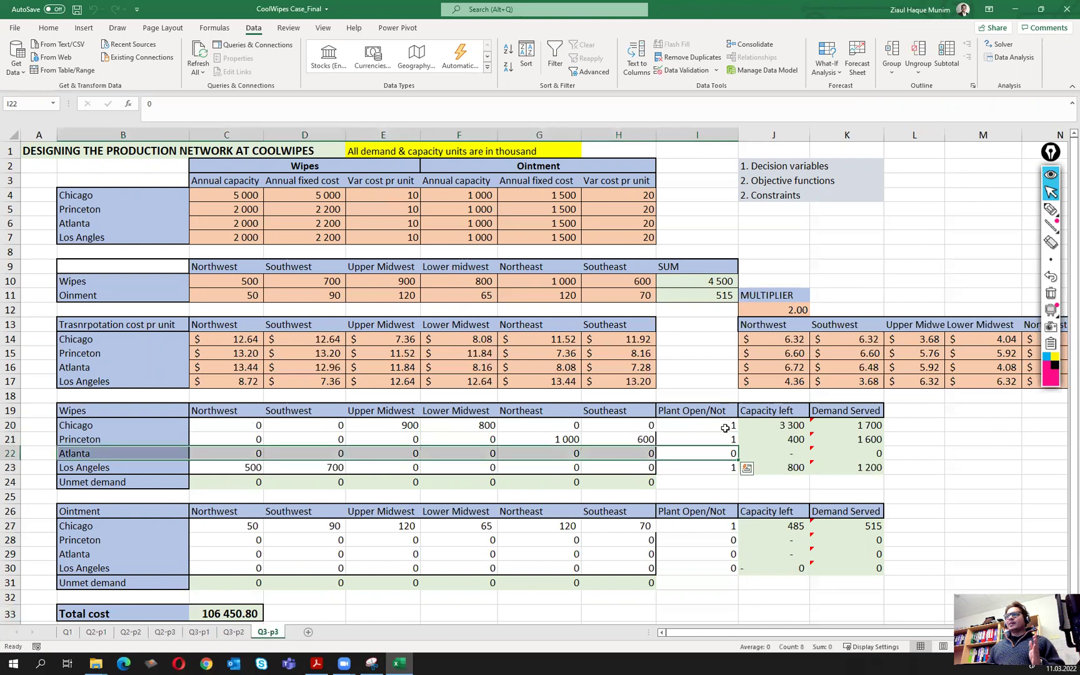
drag(726, 427, 728, 439)
click(728, 468)
click(721, 529)
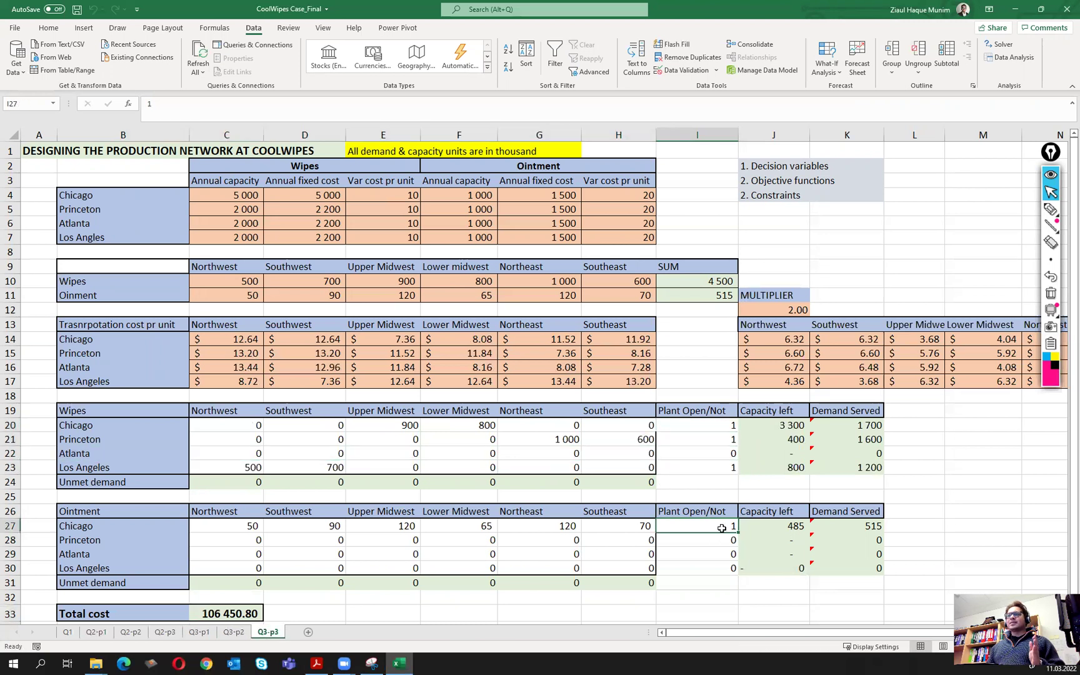
click(217, 613)
click(165, 632)
click(268, 632)
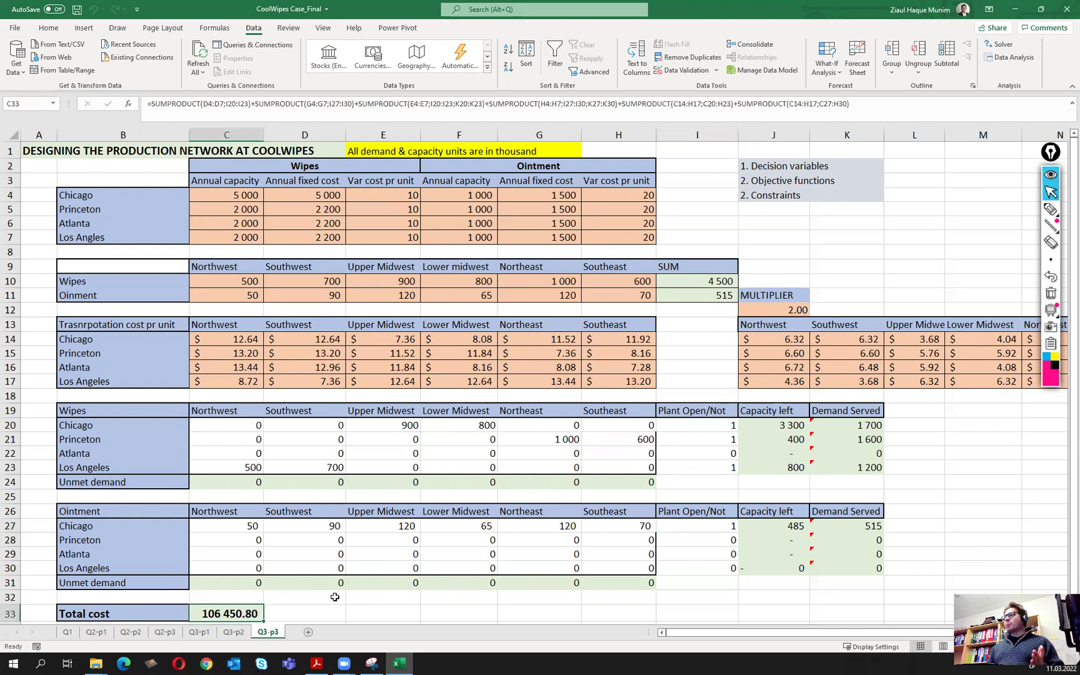
click(336, 597)
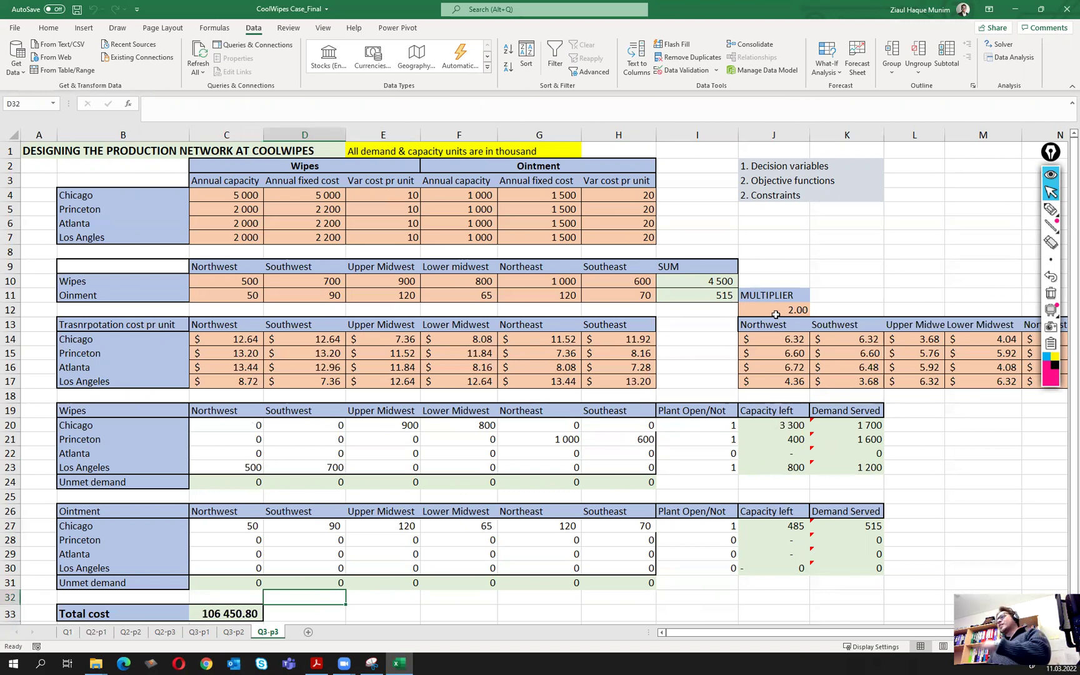
- Create a copy of sheet Q3-p3 at the end of the workbook
right_click(271, 634)
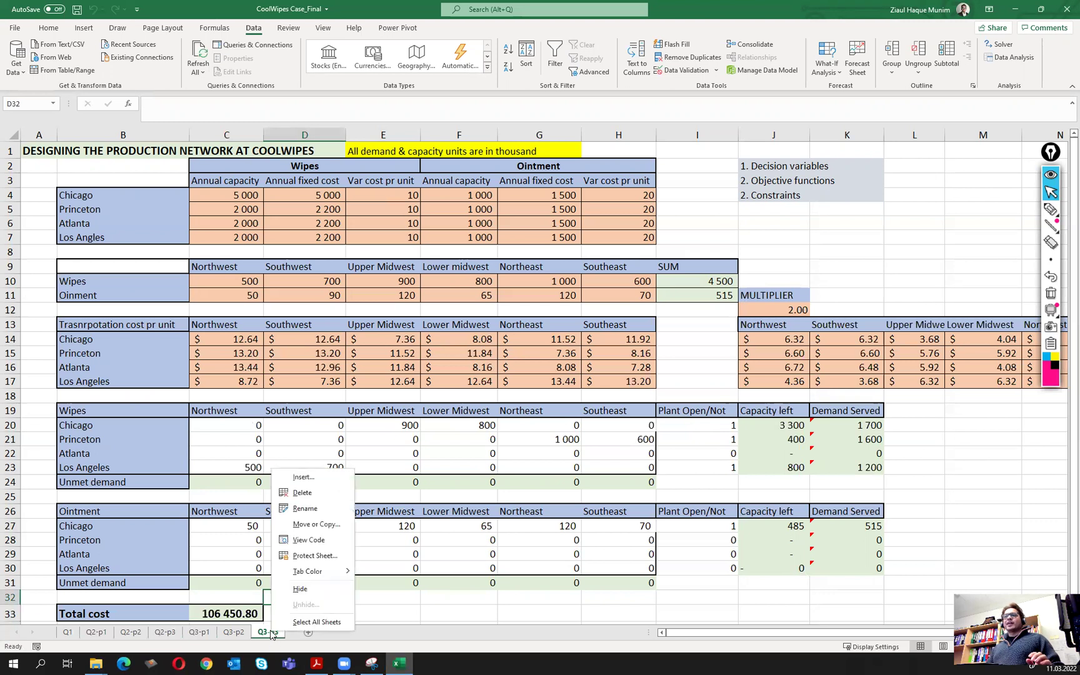
click(318, 524)
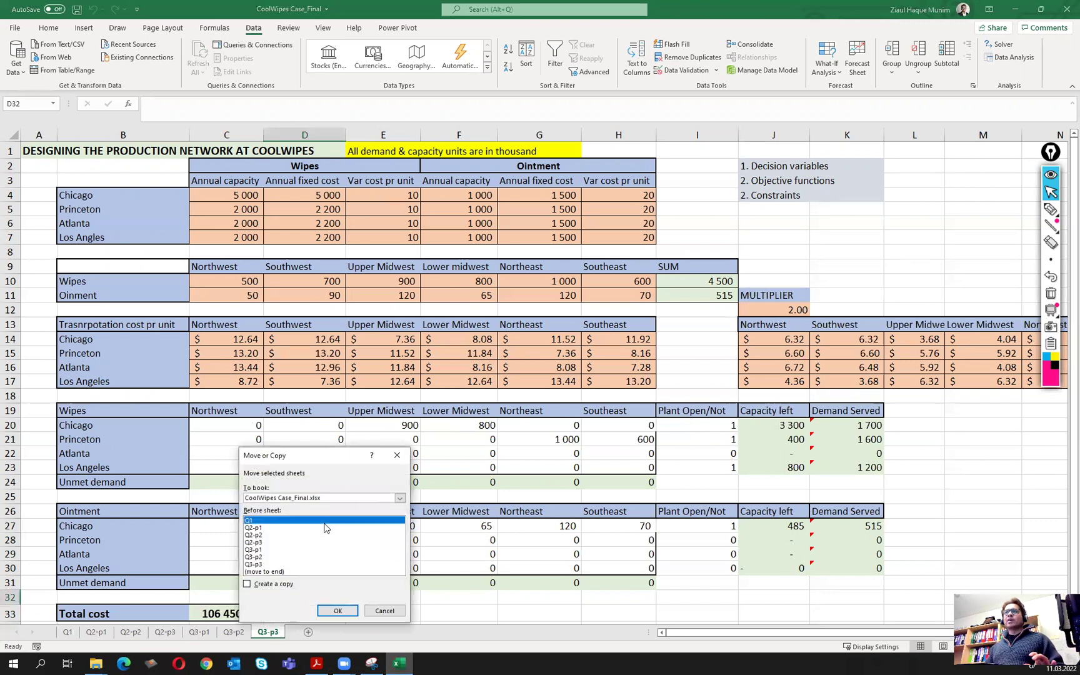
click(276, 571)
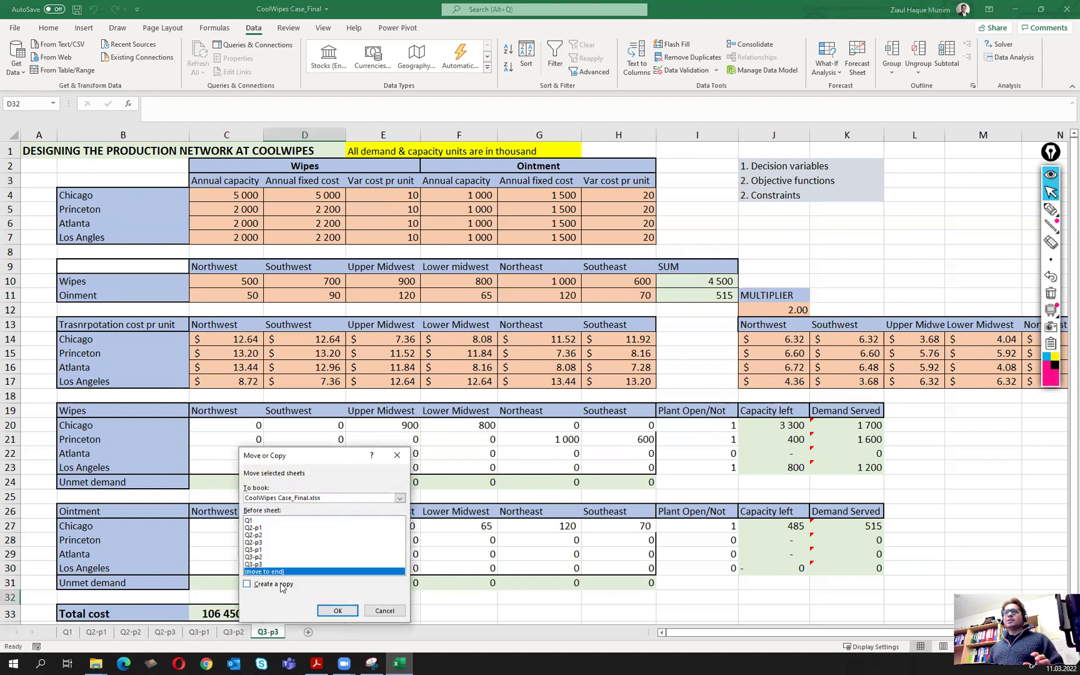
click(280, 583)
click(338, 611)
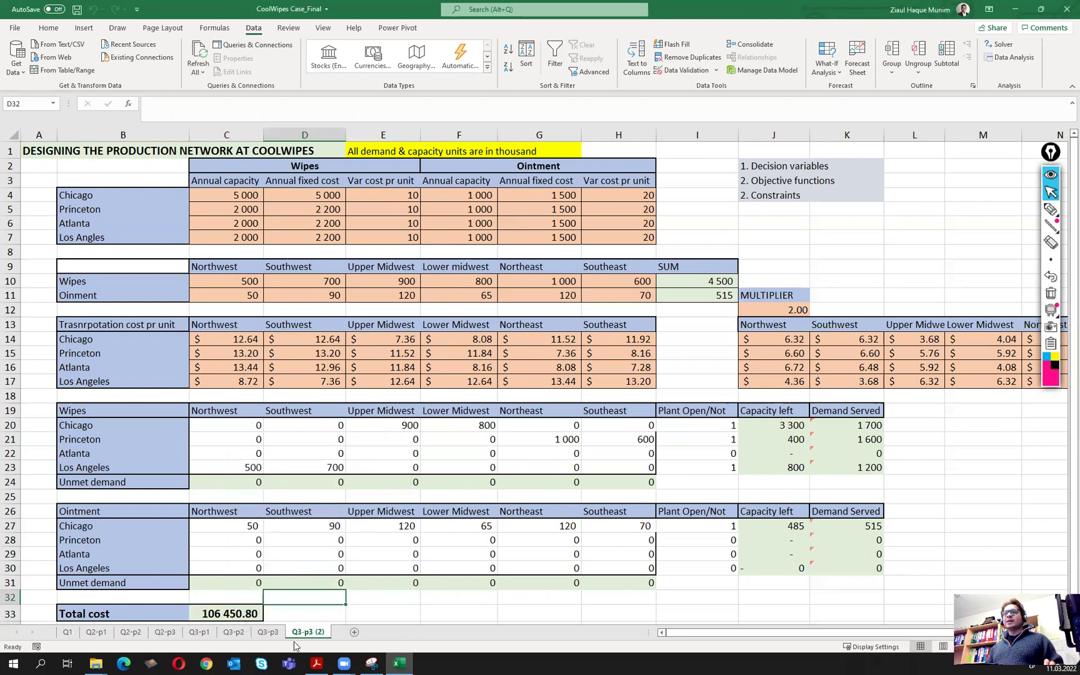
- Rename the copied sheet Q3-p3 (2) as test
right_click(318, 635)
click(337, 510)
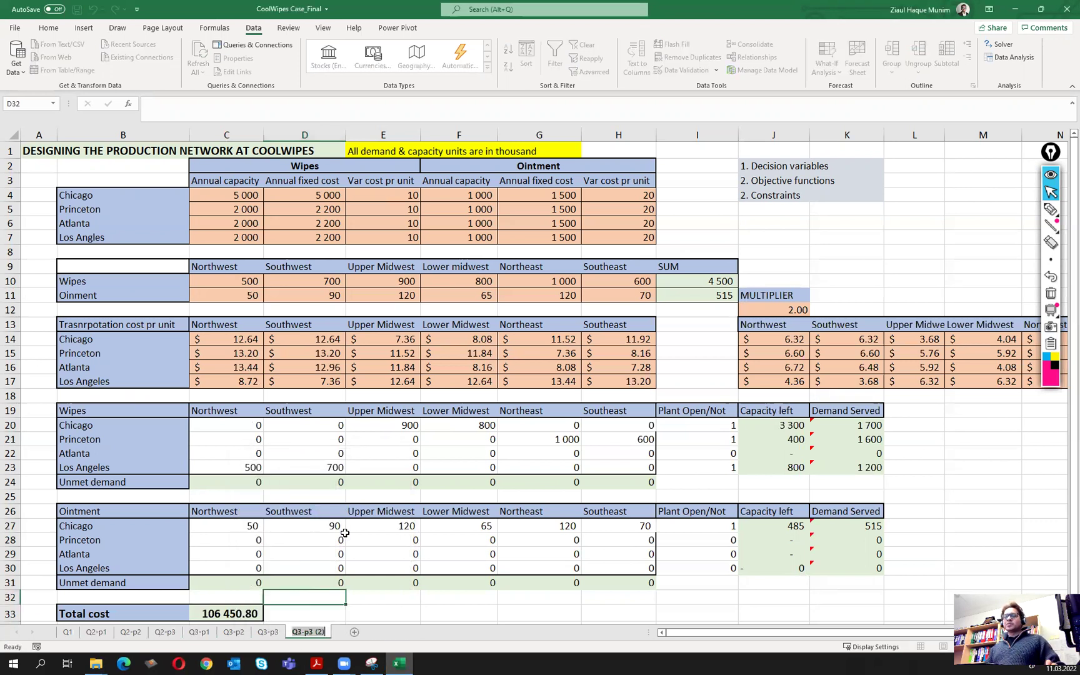
key(End)
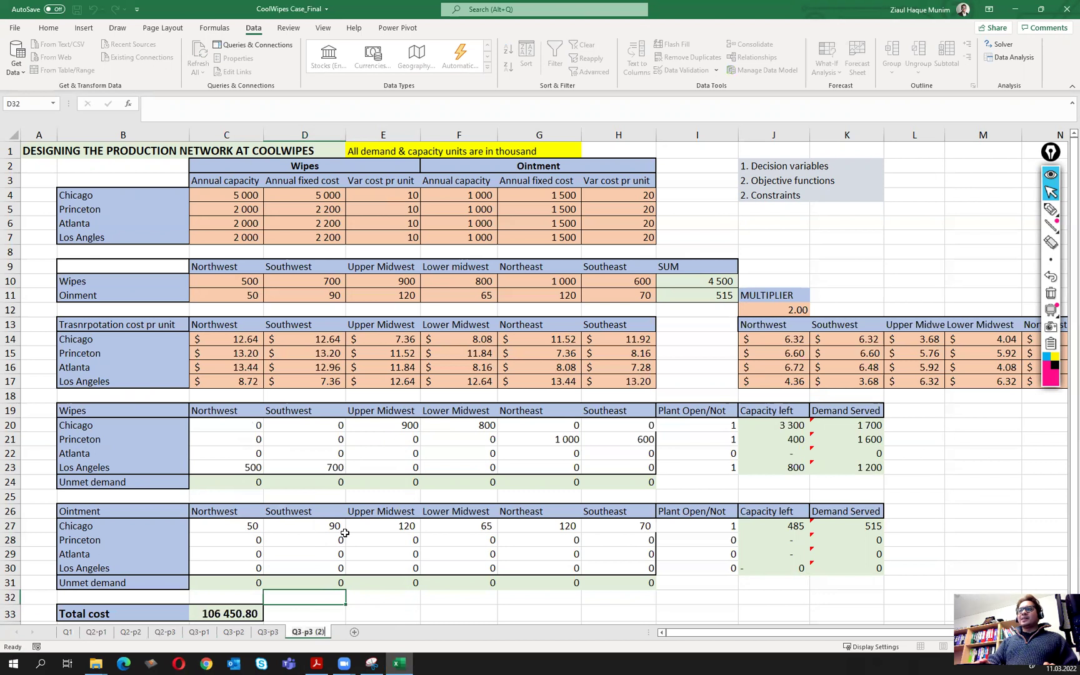
key(BackSpace)
key(BackSpace)
key(BackSpace)
key(BackSpace)
key(BackSpace)
key(BackSpace)
key(BackSpace)
key(BackSpace)
key(BackSpace)
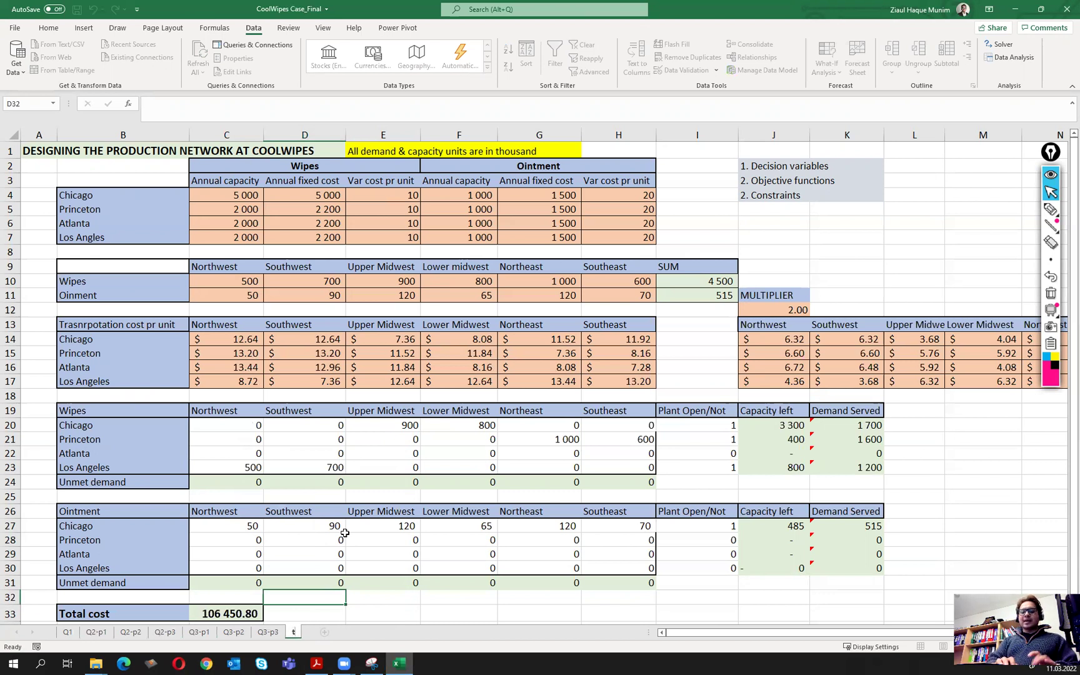
text(test)
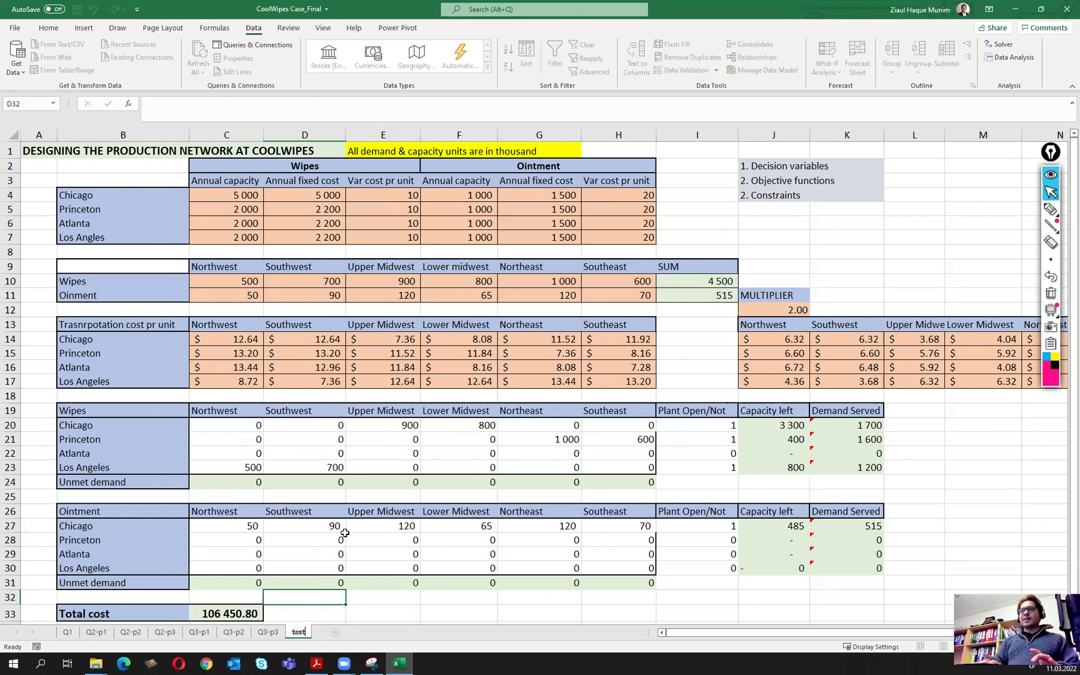
key(Return)
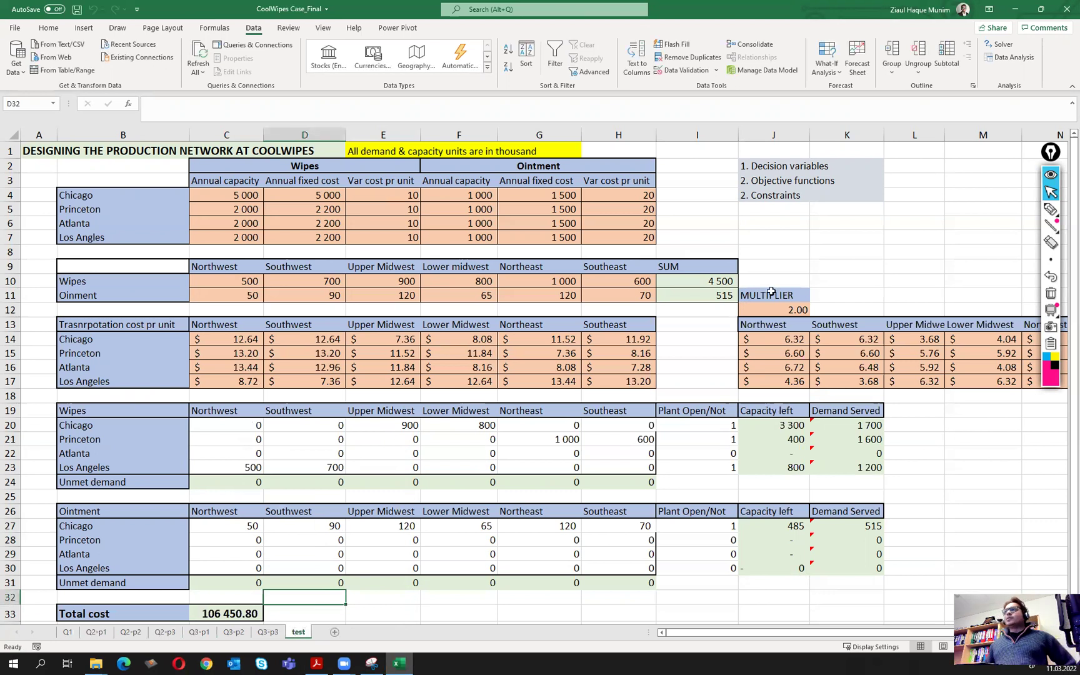
- Set the transportation cost multiplier in J12 of the test sheet to 1
click(784, 311)
text(1)
key(Left)
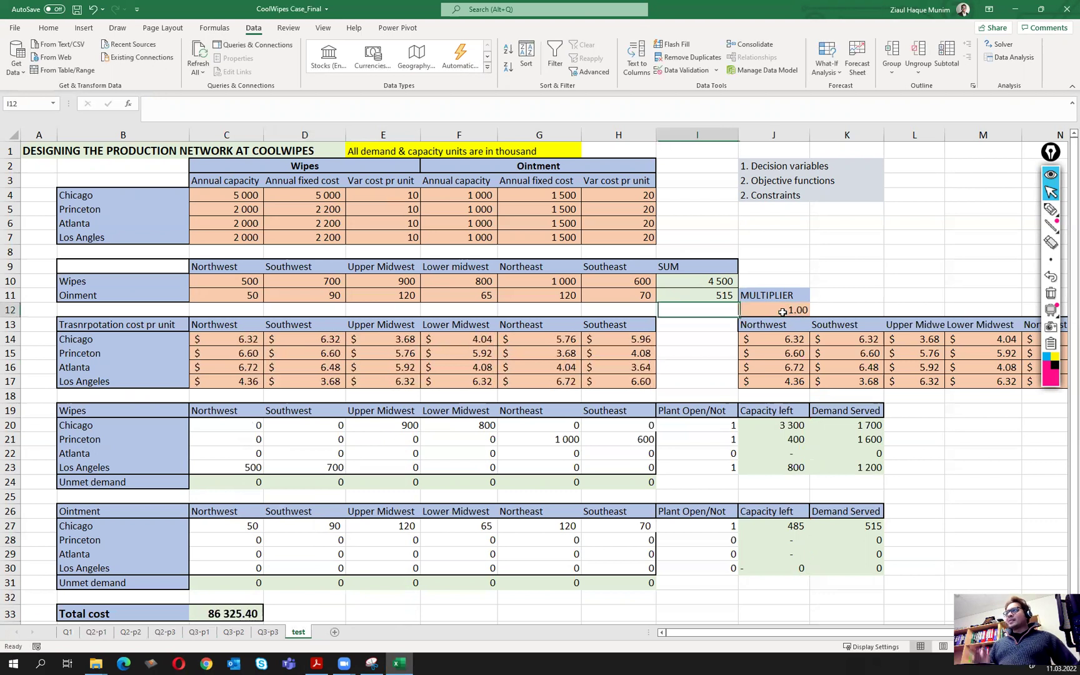
- Clear the shipment quantities and plant open/not decisions for wipes (C20:I23) and ointment (C27:I30)
drag(232, 433, 688, 462)
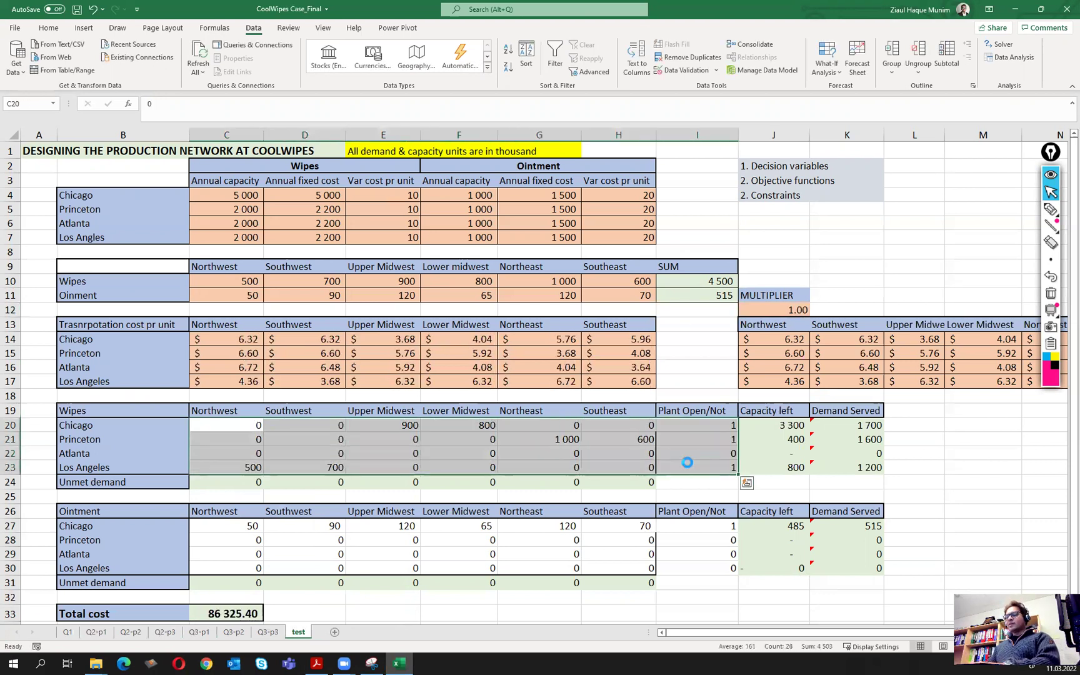
key(Delete)
drag(241, 525, 694, 567)
key(Delete)
click(956, 511)
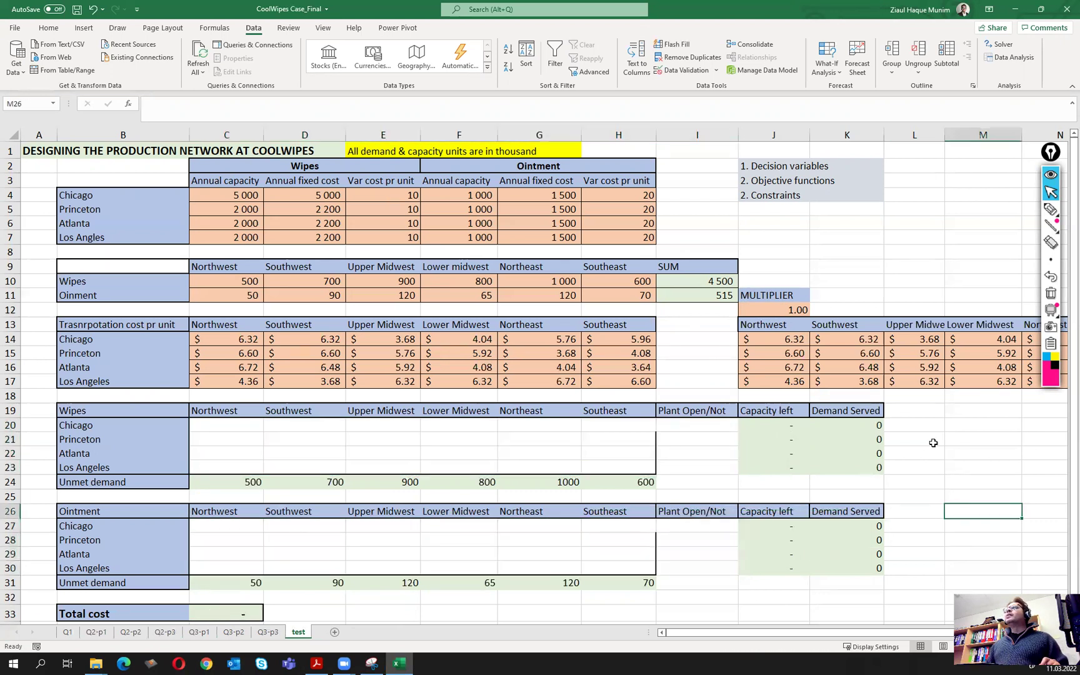
- Add Solver constraints I20 = 0 and I27 = 0 to keep the Chicago wipes and ointment plants closed
click(1007, 47)
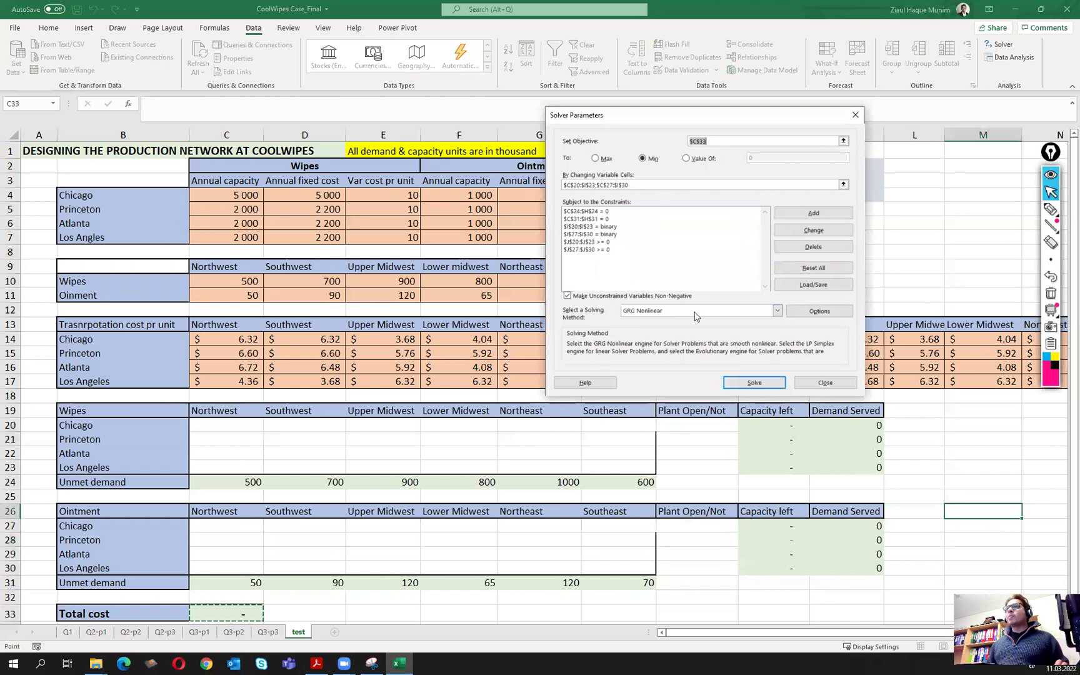
click(827, 217)
click(697, 424)
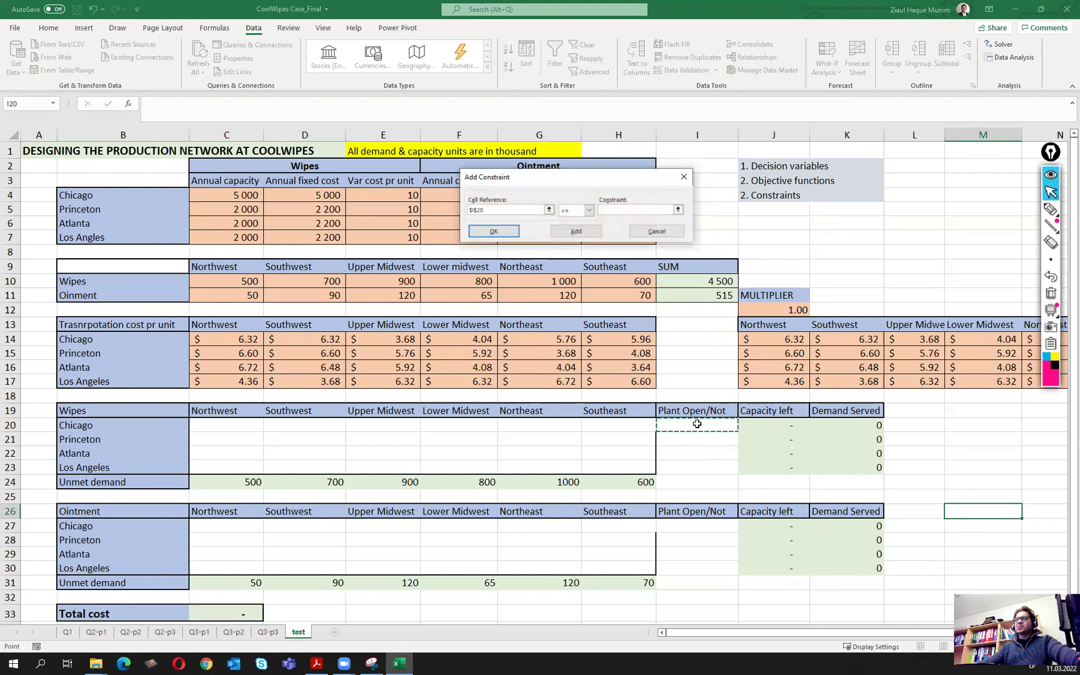
click(589, 210)
click(572, 228)
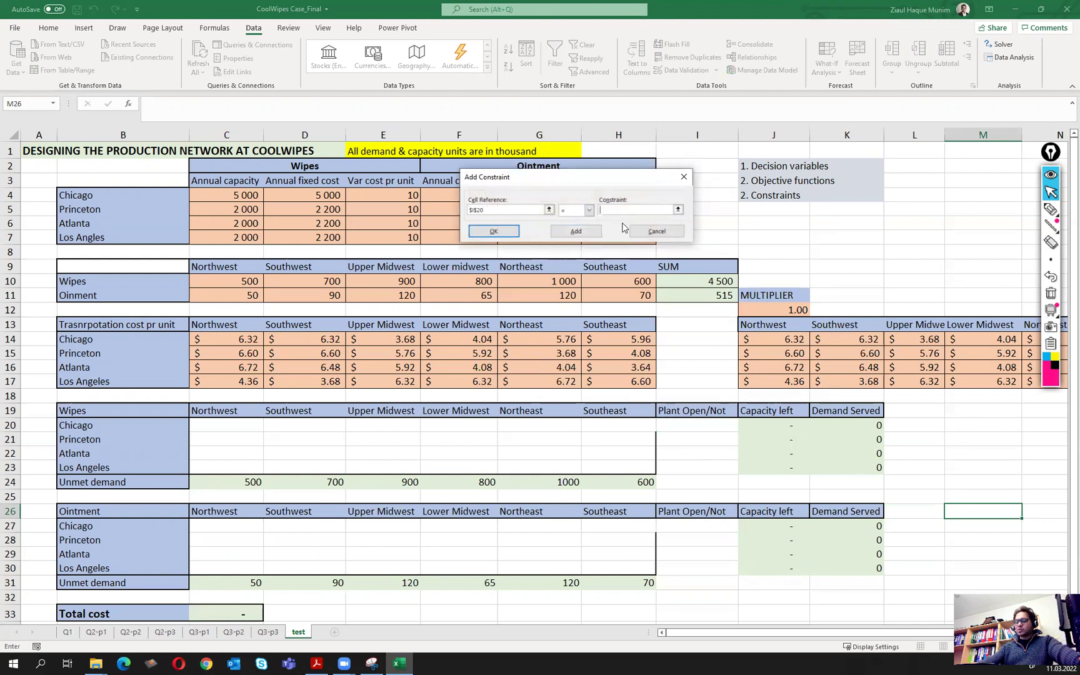
click(569, 232)
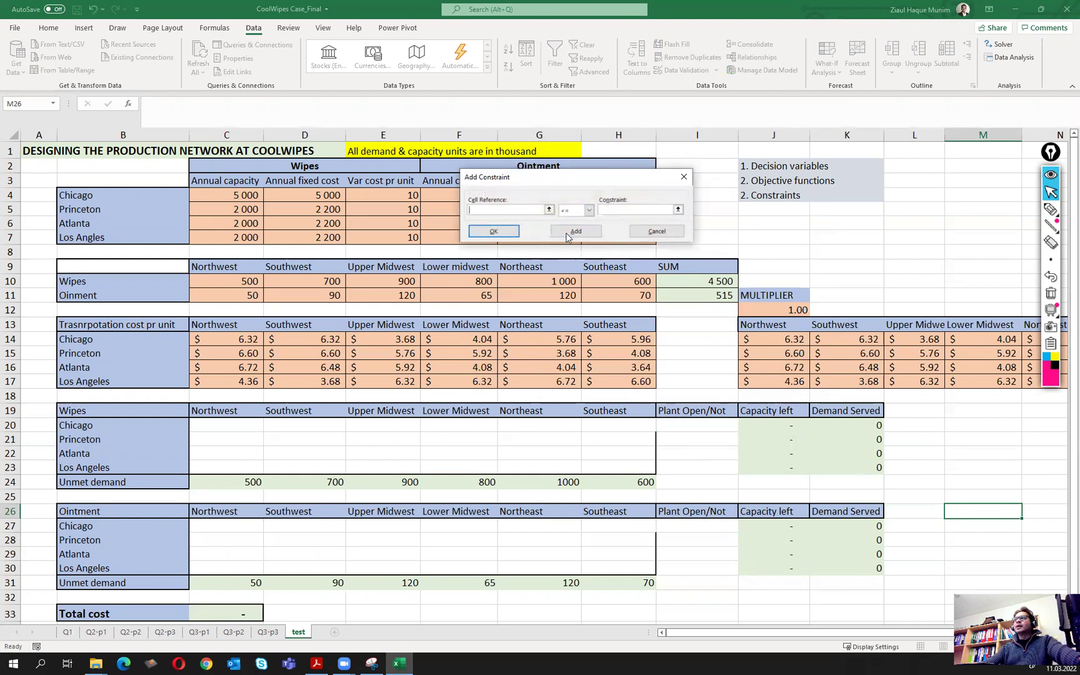
click(675, 527)
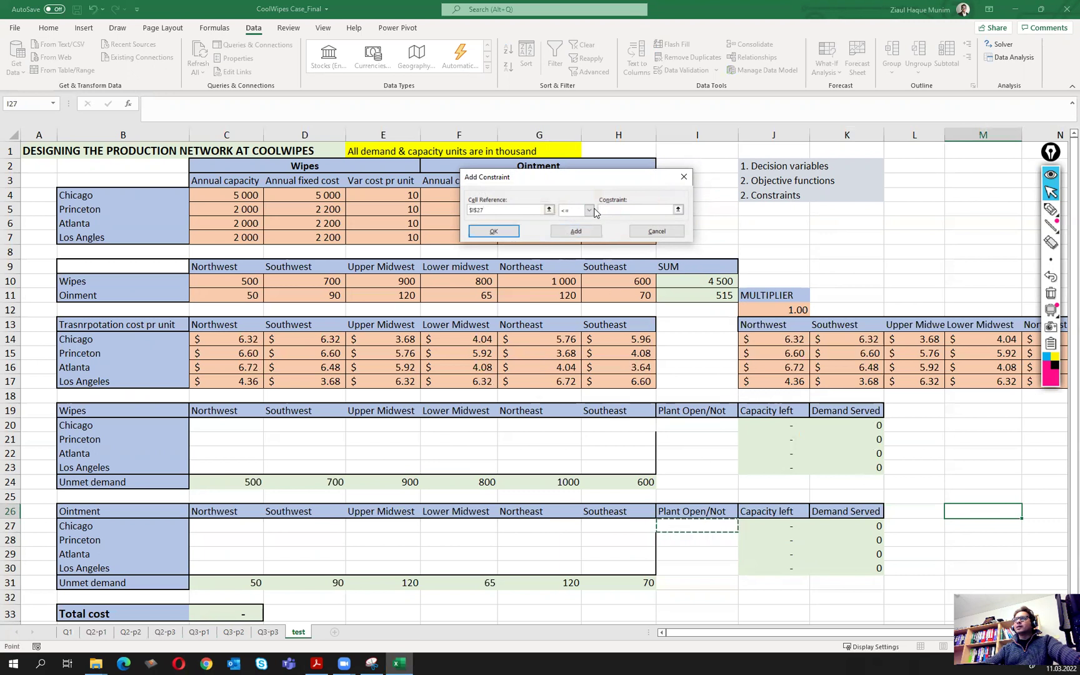
click(591, 211)
click(574, 230)
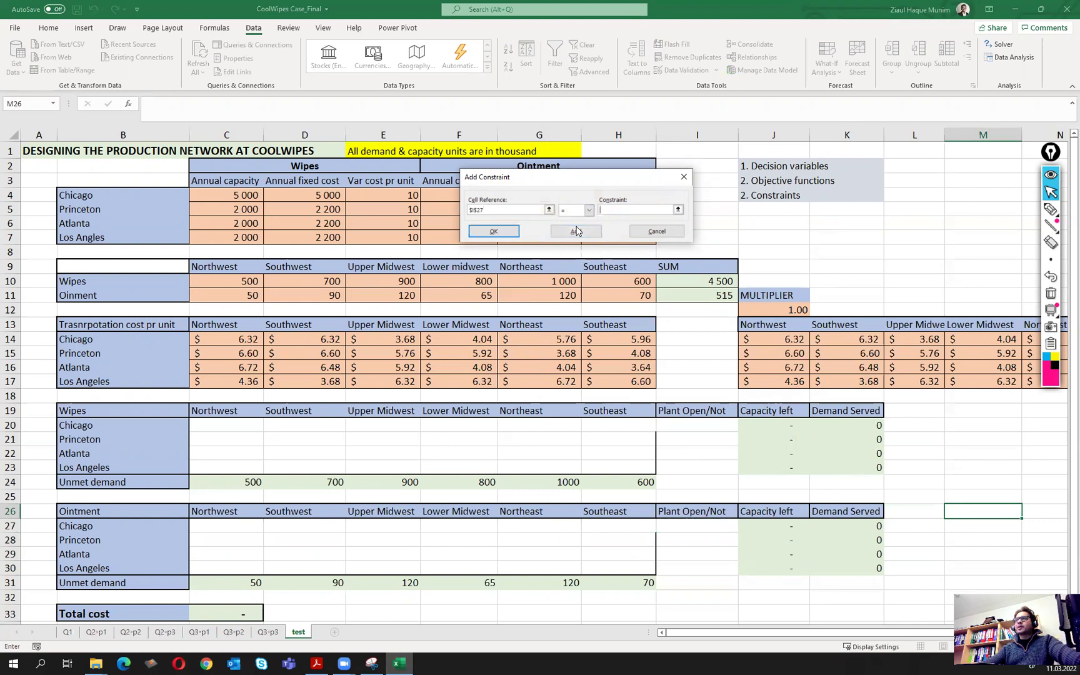
click(494, 231)
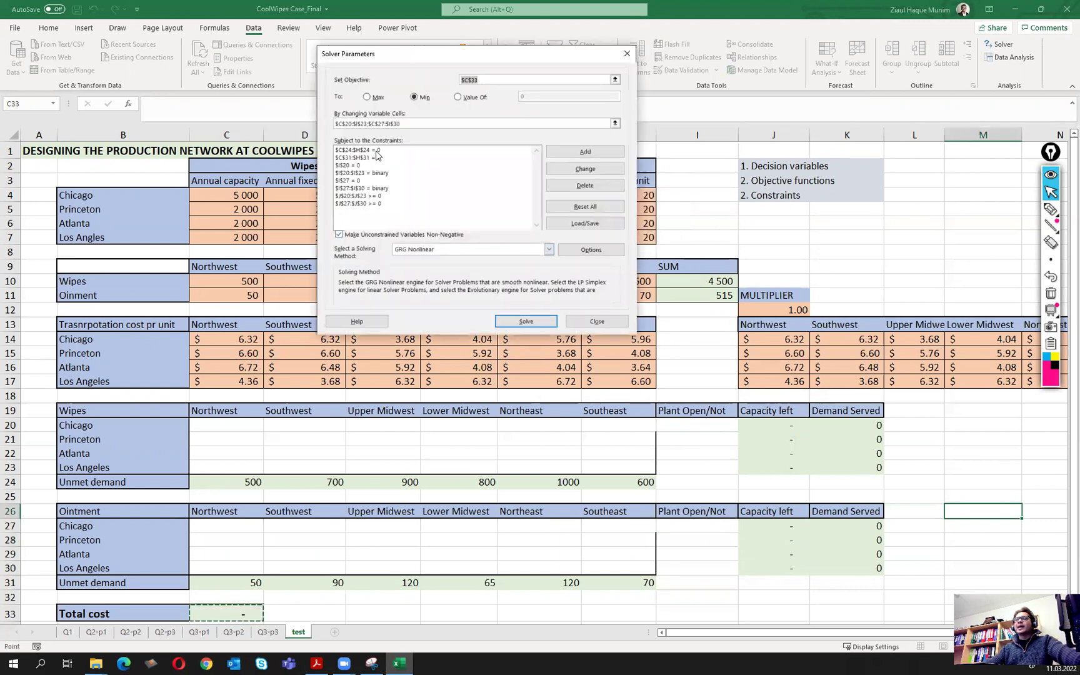
- Solve the test sheet model with the Chicago closure constraints and keep the Solver solution
click(343, 165)
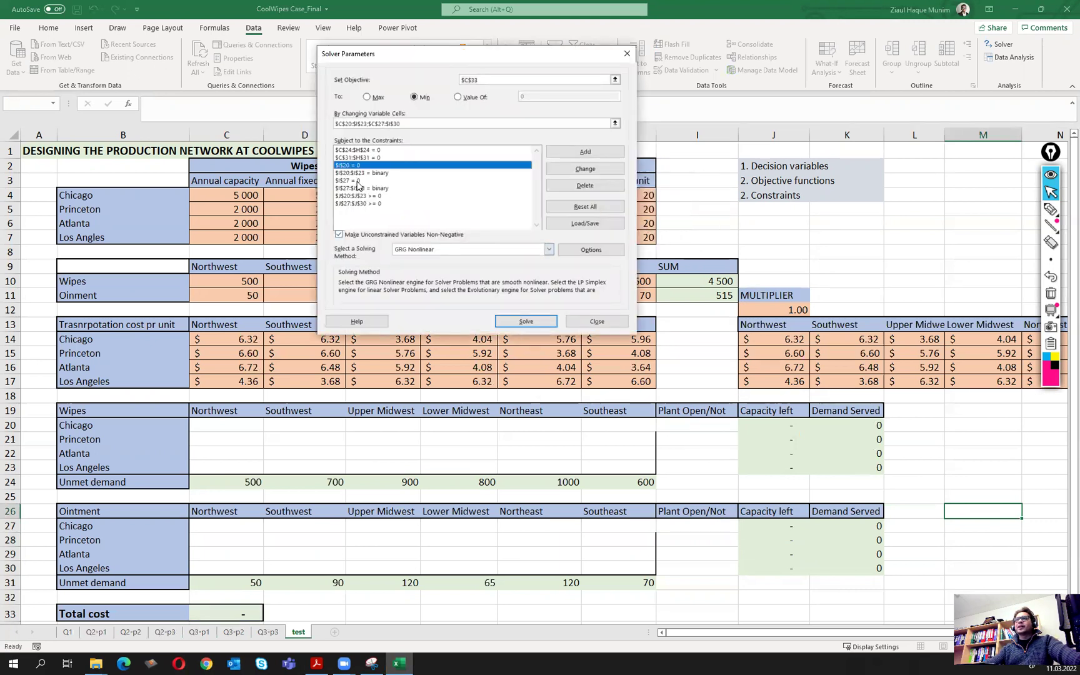
click(526, 322)
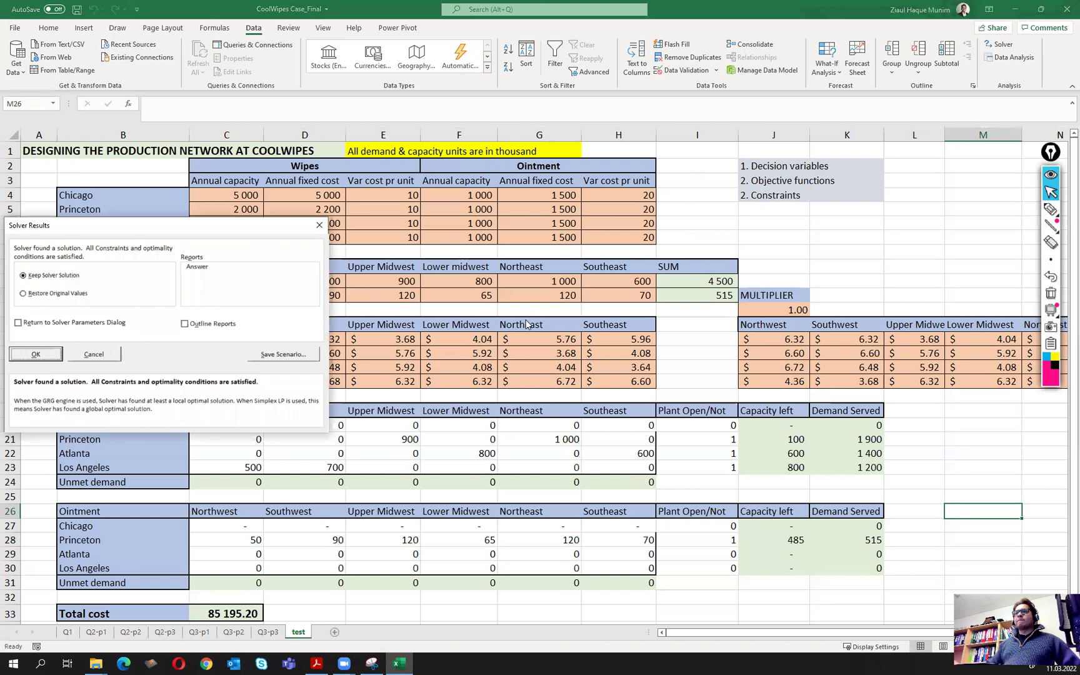
click(49, 353)
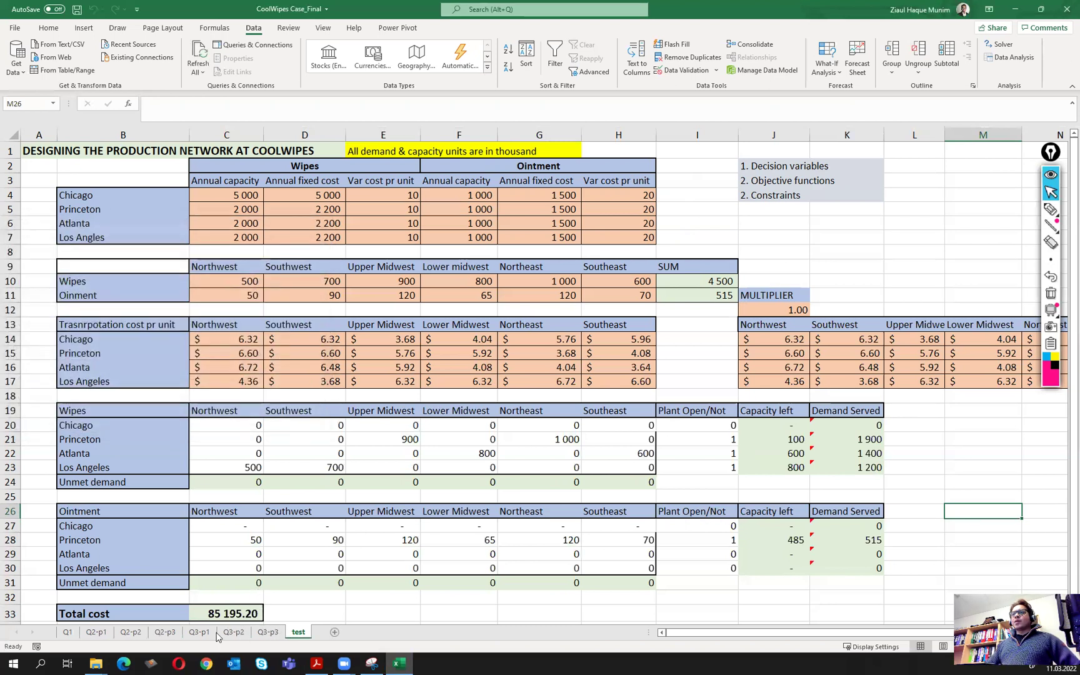
- Compare the total cost and Chicago plant decisions on sheets Q2-p1 and Q3-p1 with the test sheet
click(97, 633)
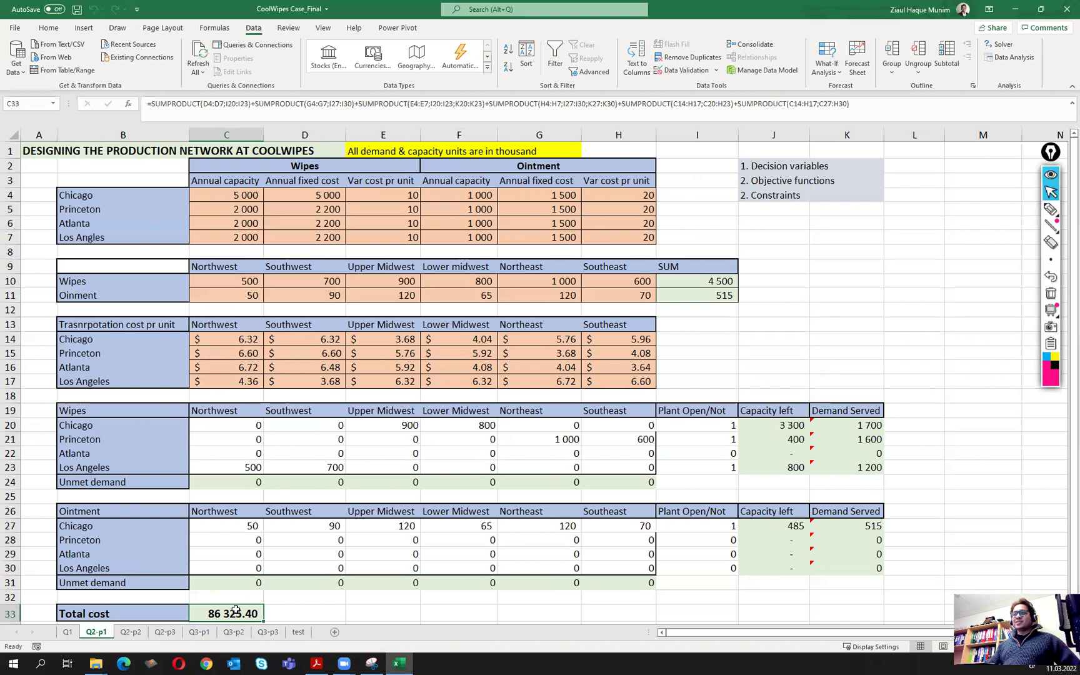
click(199, 632)
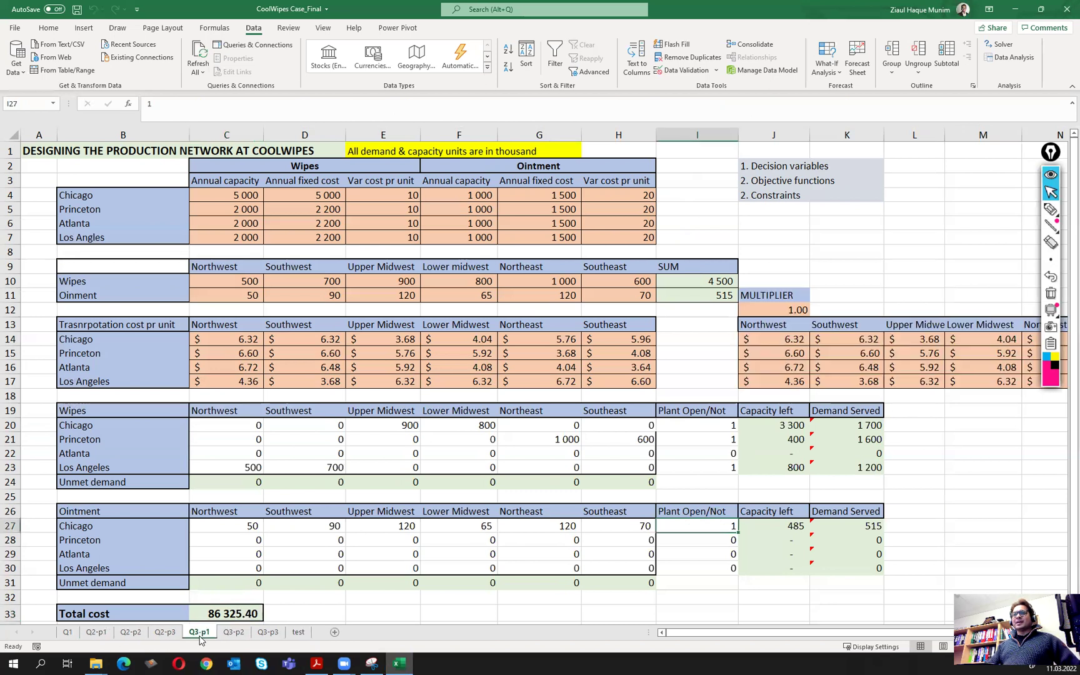
click(299, 632)
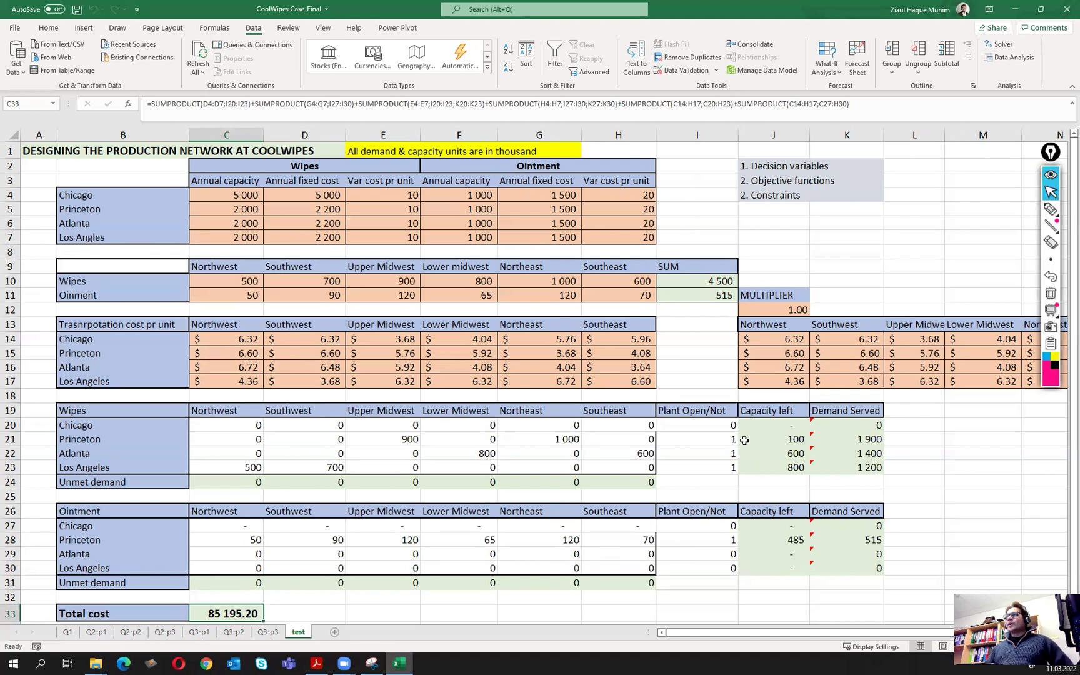
click(714, 427)
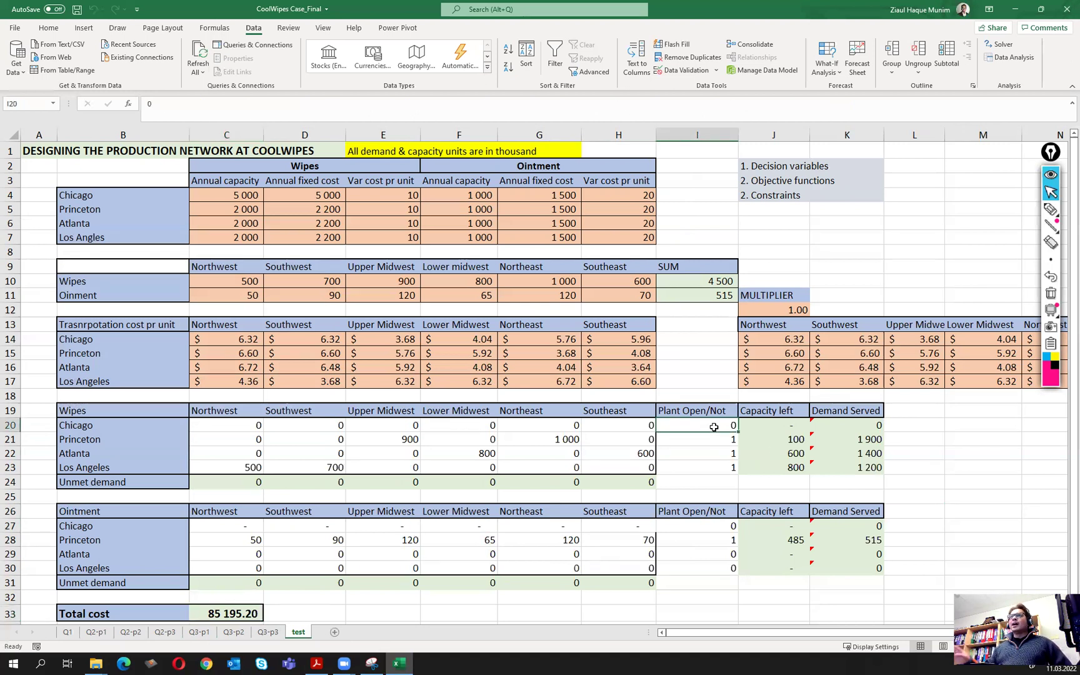
click(713, 526)
click(229, 616)
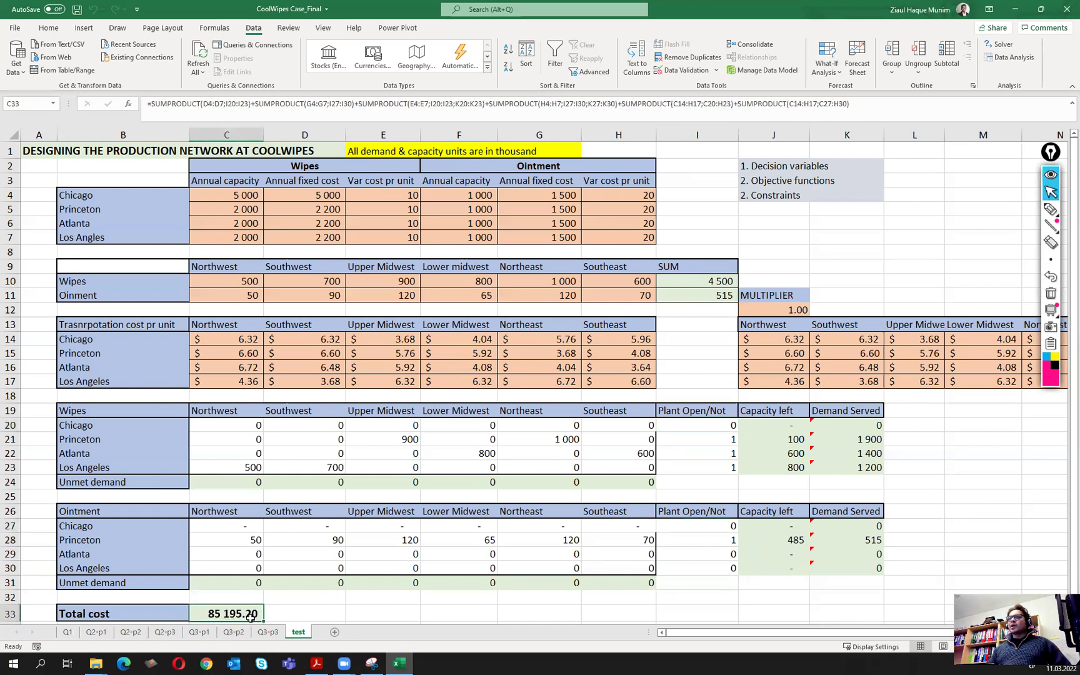
- Check the multiplier on Q3-p3, and compare the total cost in C33 between sheets Q3-p1 and test
click(268, 632)
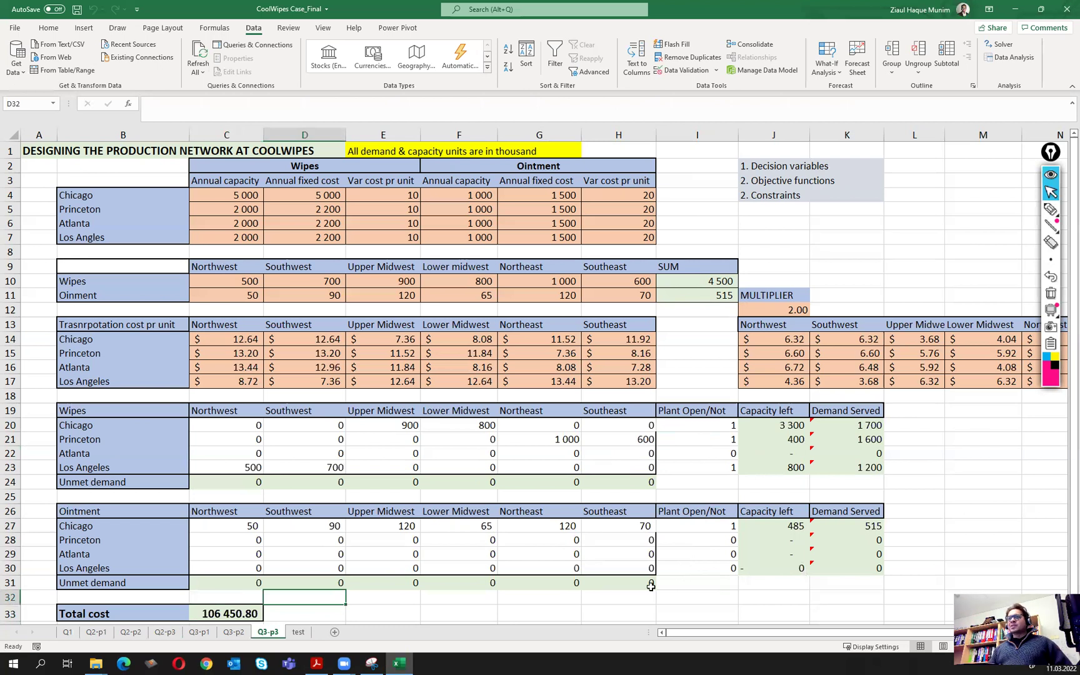
click(200, 632)
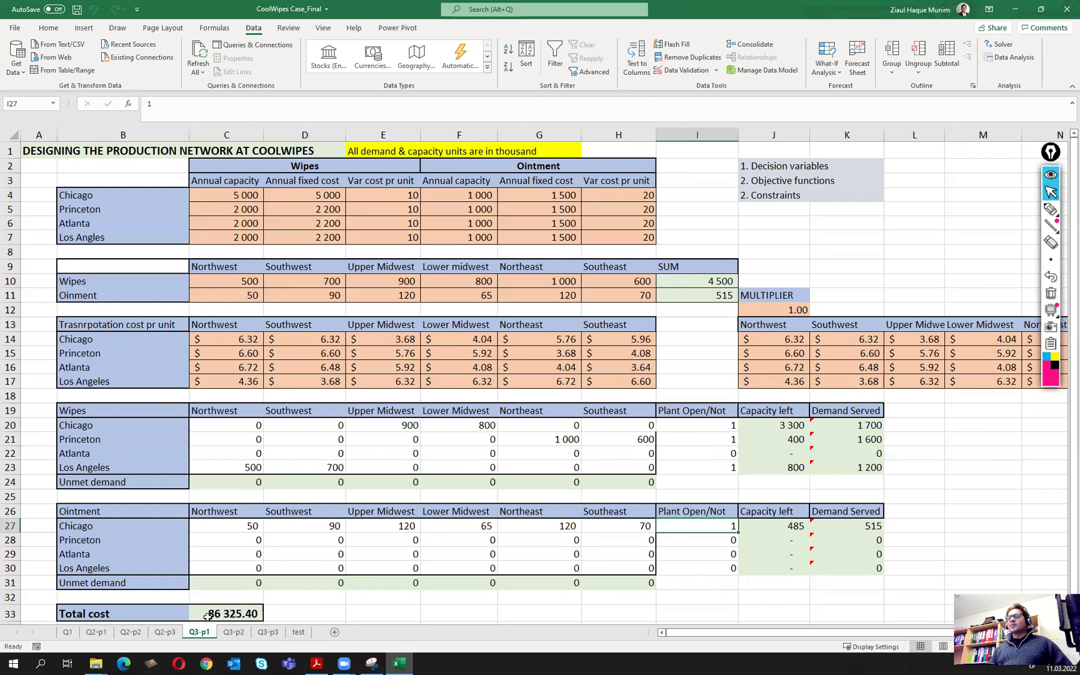
click(208, 615)
click(296, 634)
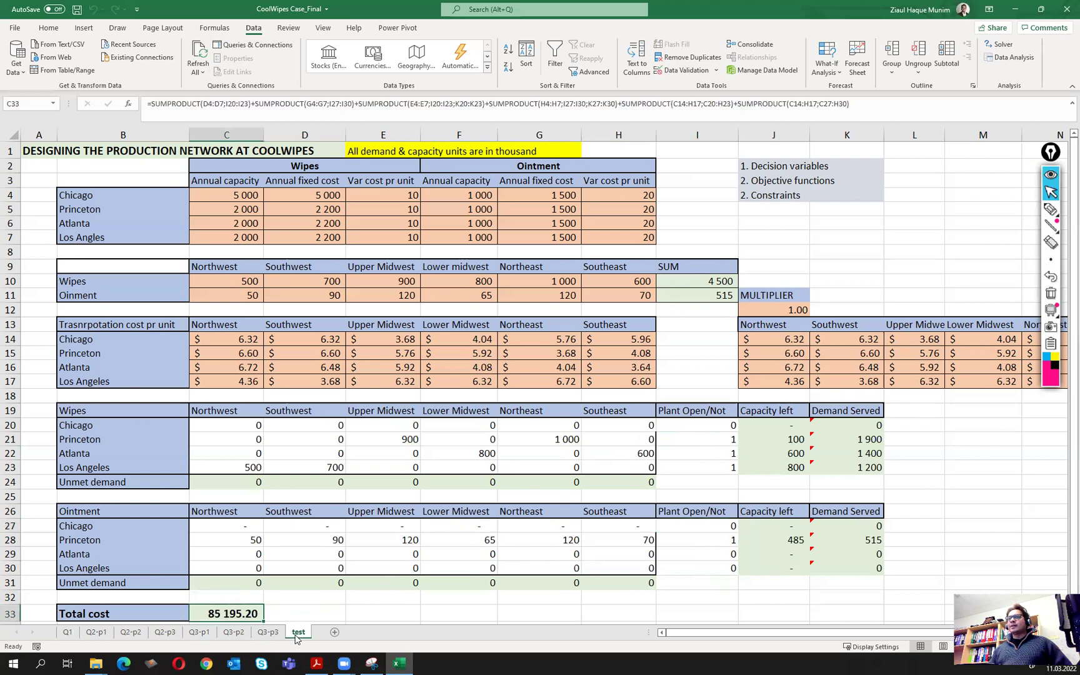
click(200, 633)
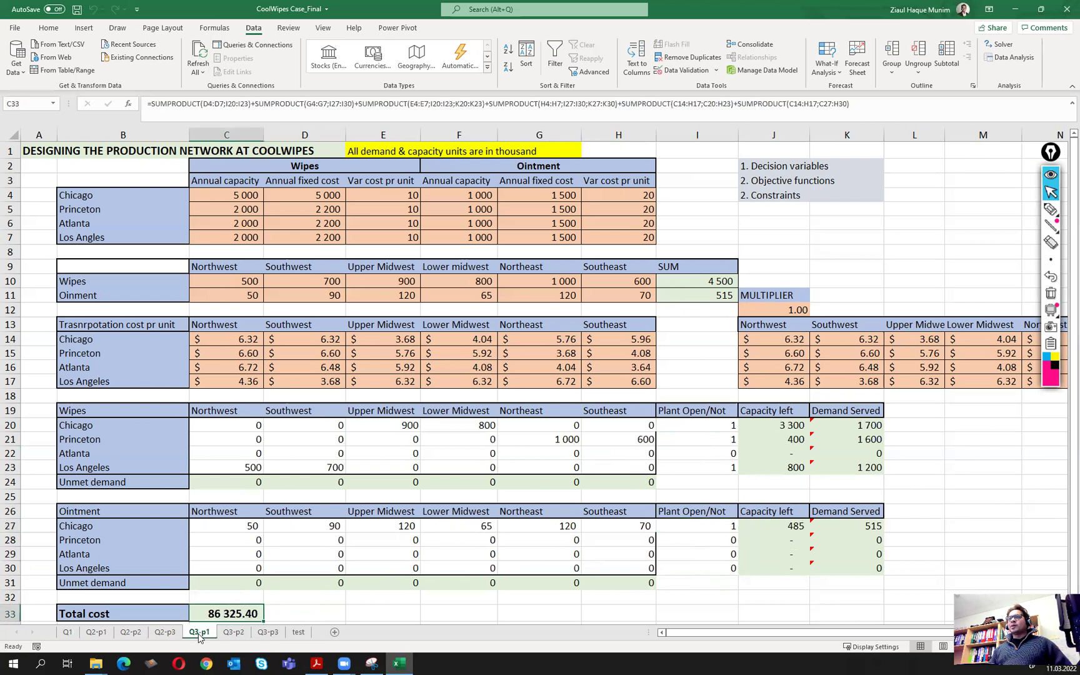
click(294, 634)
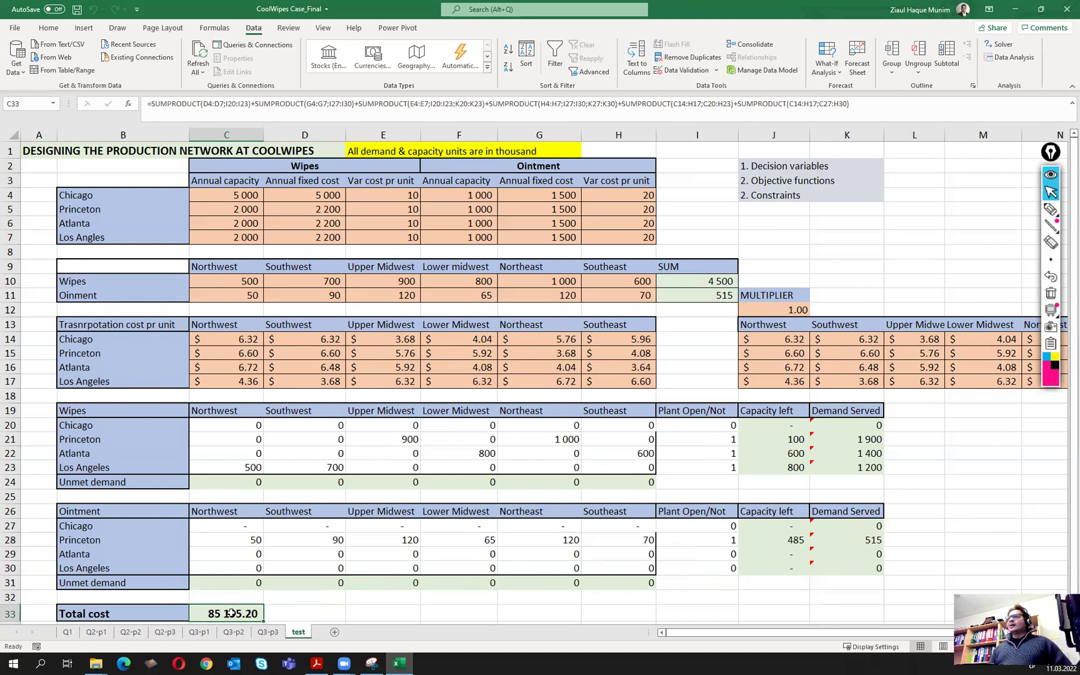
- Examine the Plant Open/Not decisions for wipes and ointment on the test sheet
click(717, 459)
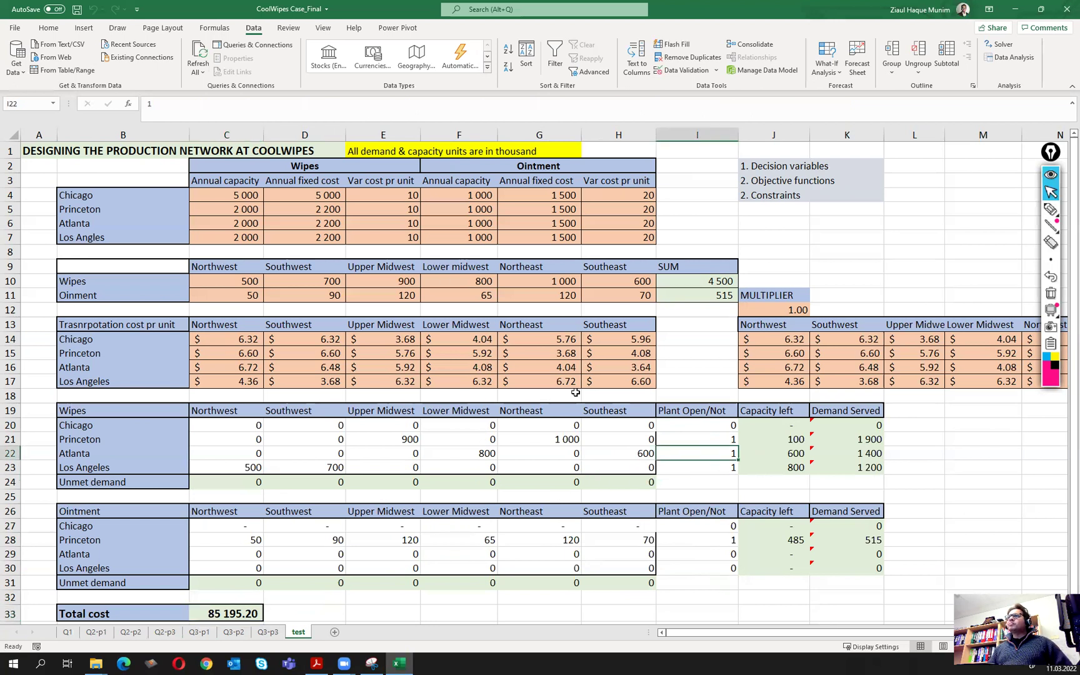
click(687, 428)
click(709, 529)
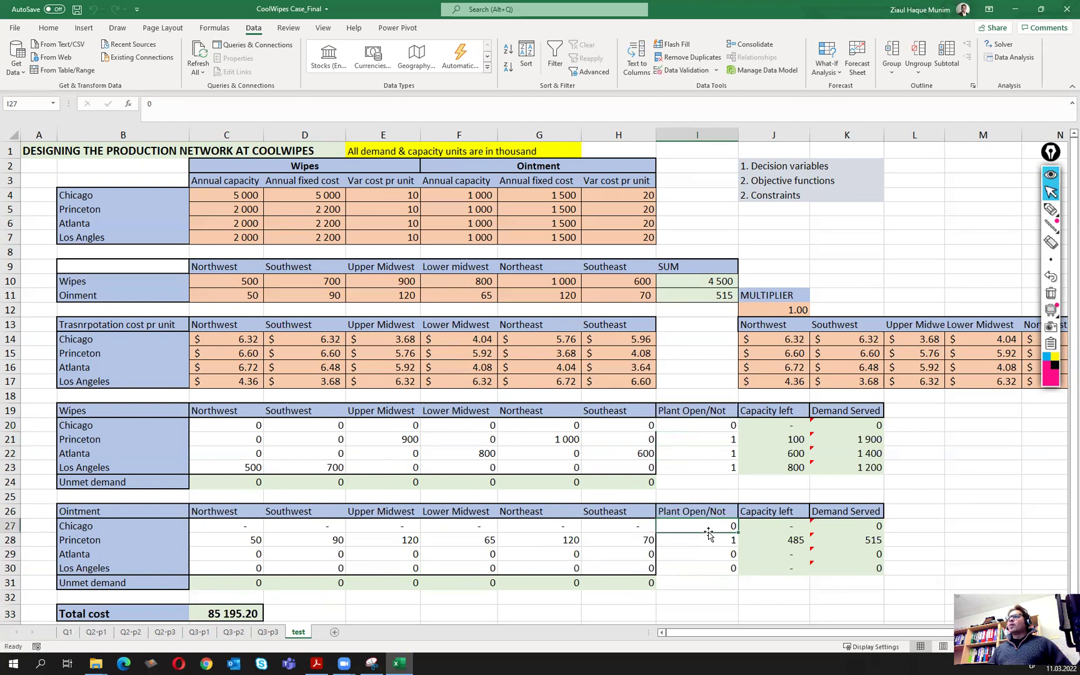
click(717, 579)
click(720, 567)
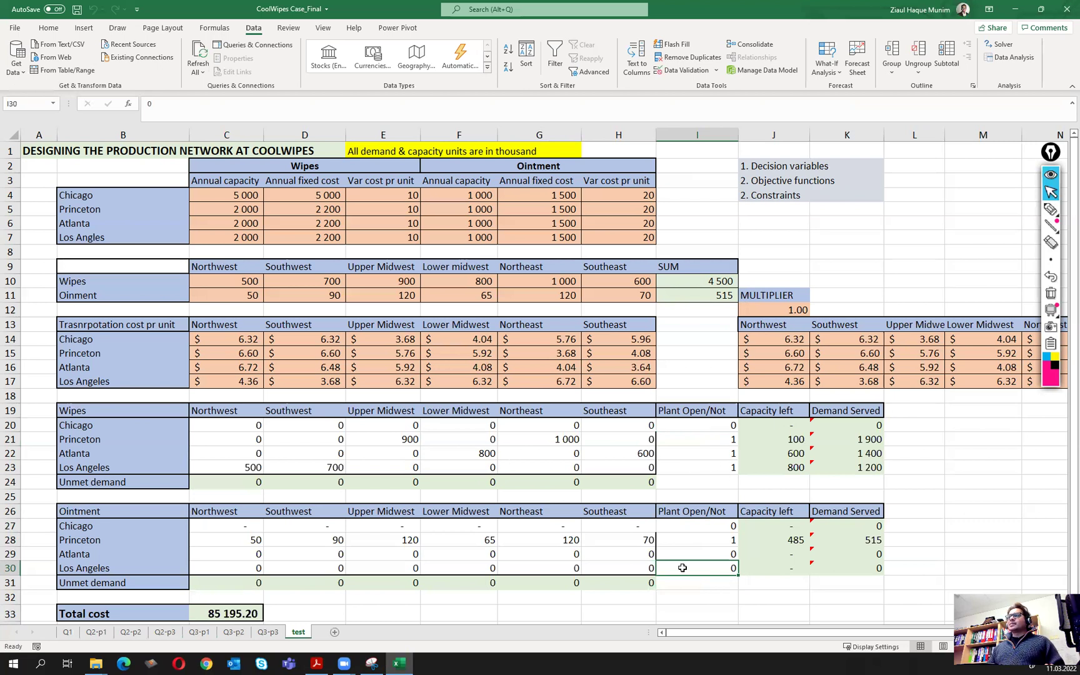
click(732, 423)
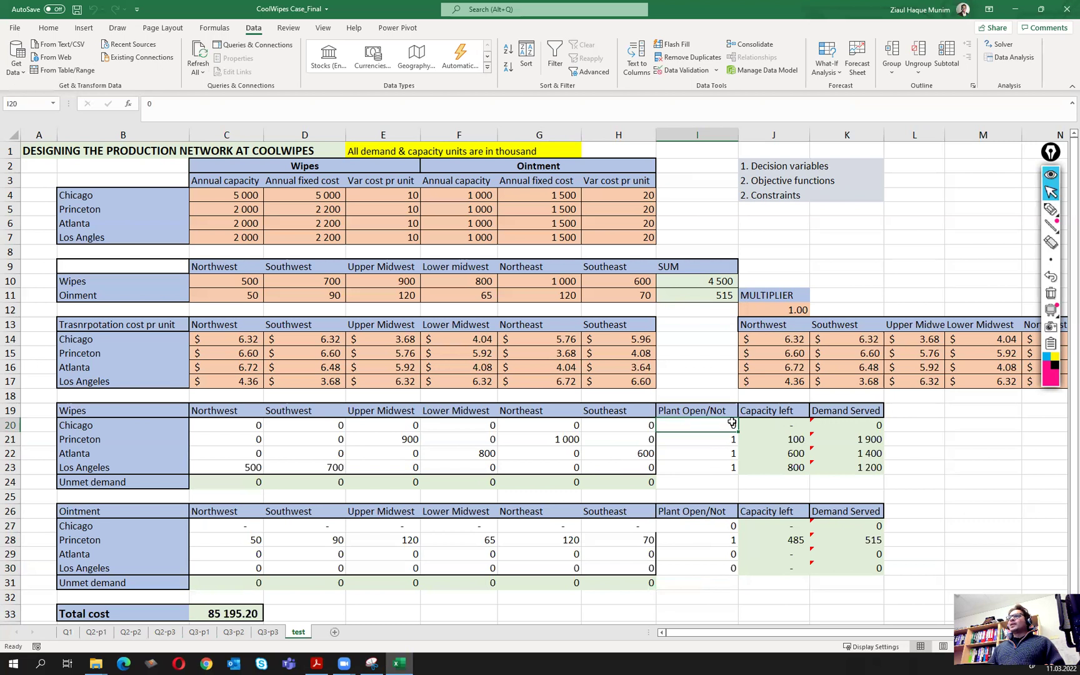
- Create a copy of the test sheet at the end of the workbook
right_click(307, 633)
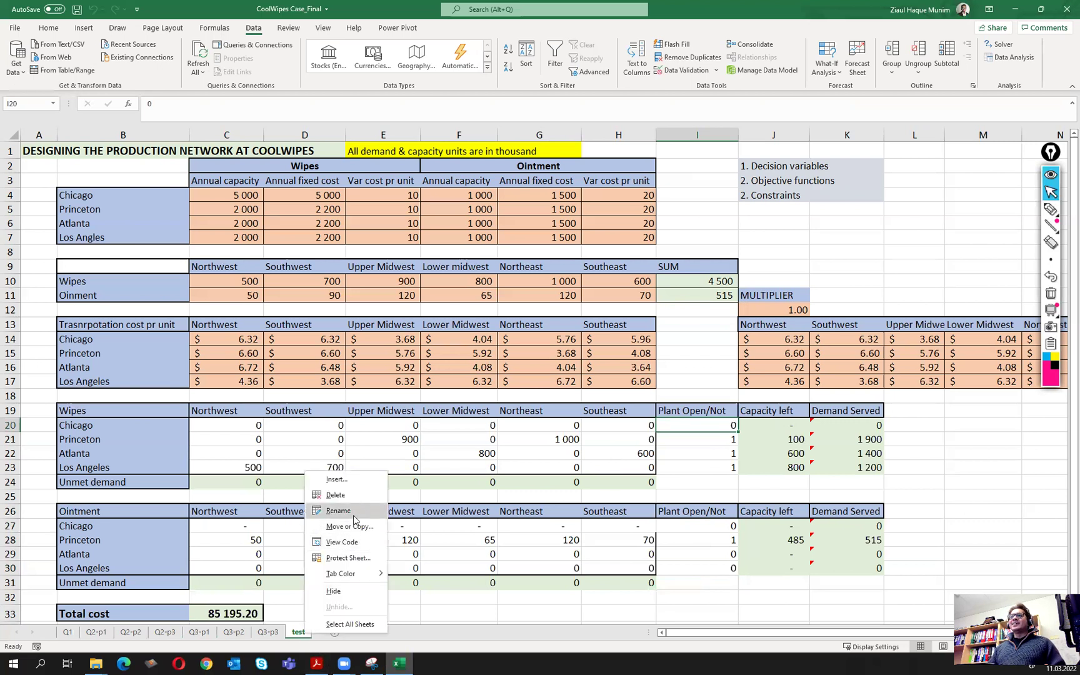
click(357, 529)
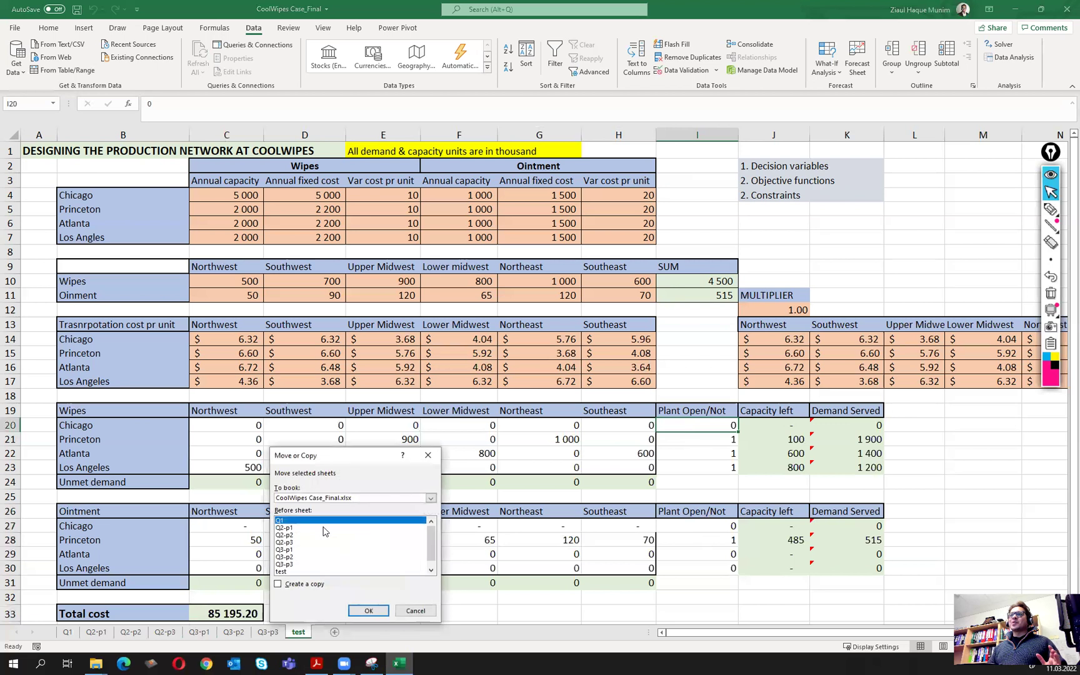
scroll(297, 570, down, 1)
click(280, 566)
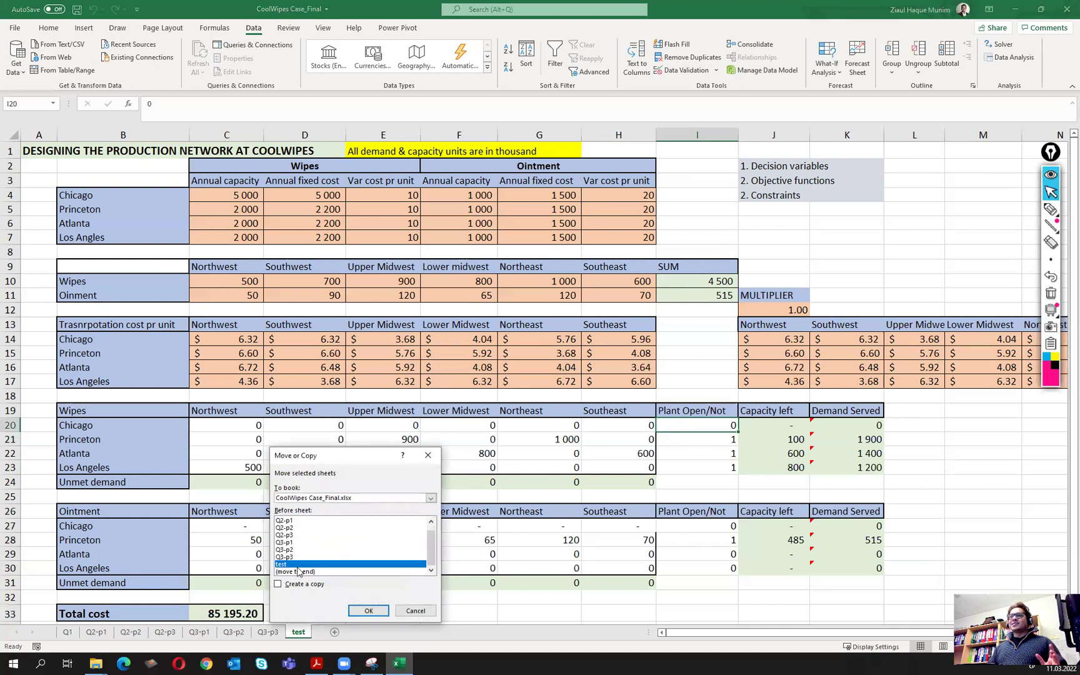
click(293, 572)
click(278, 584)
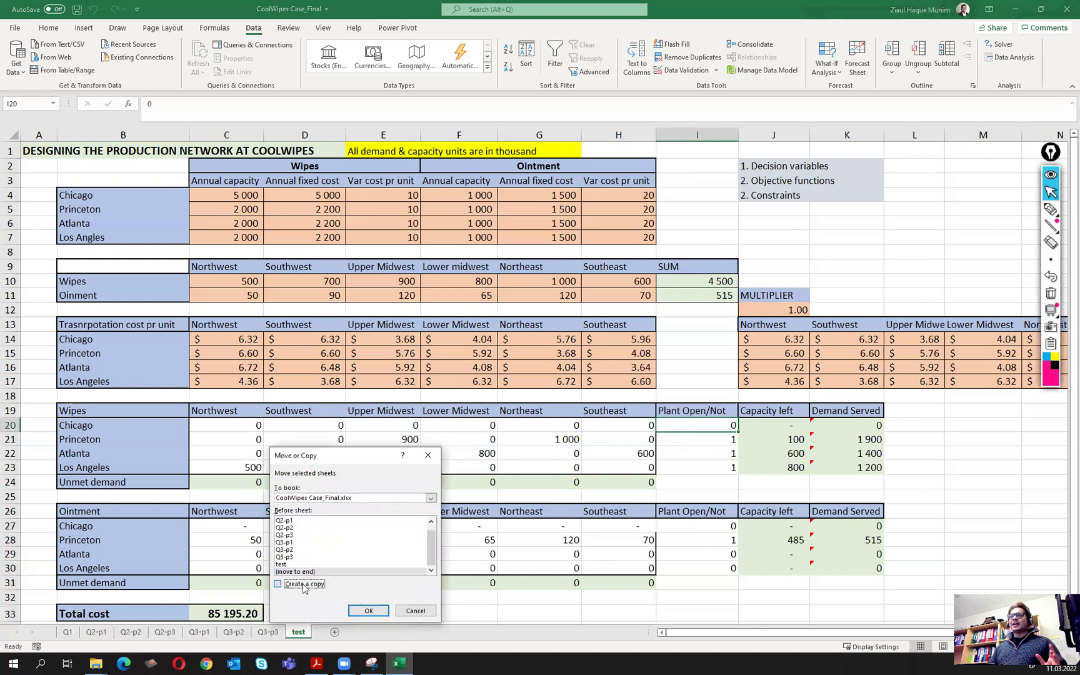
click(369, 611)
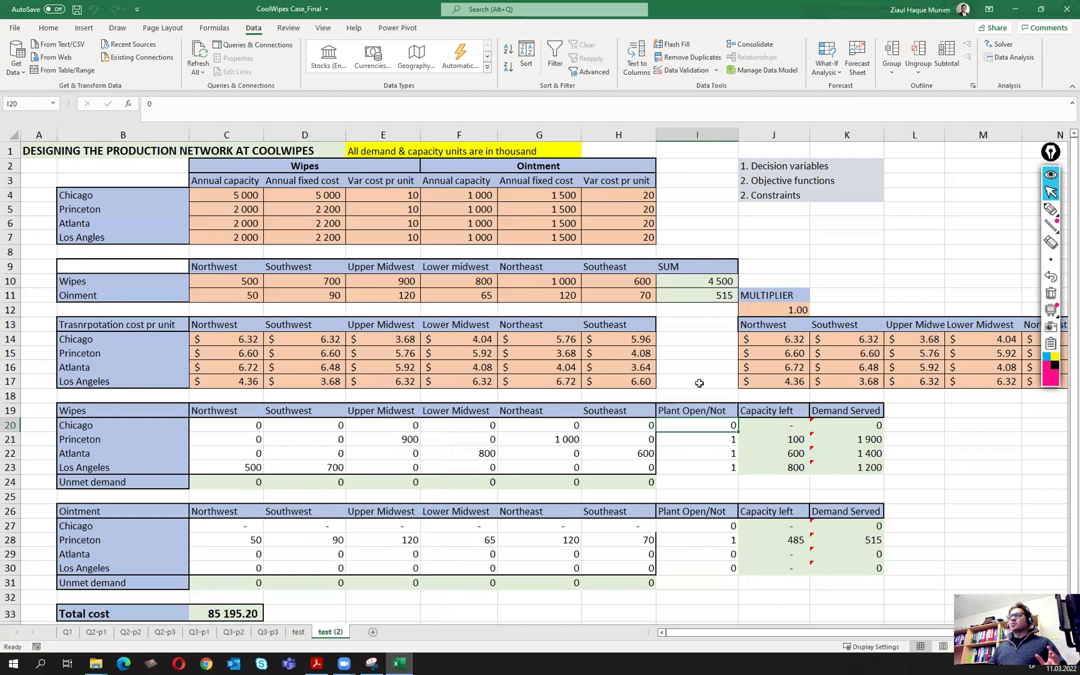
- Set the multiplier in J12 to 0.5 on sheet test (2), solve the model and keep the Solver solution
click(788, 311)
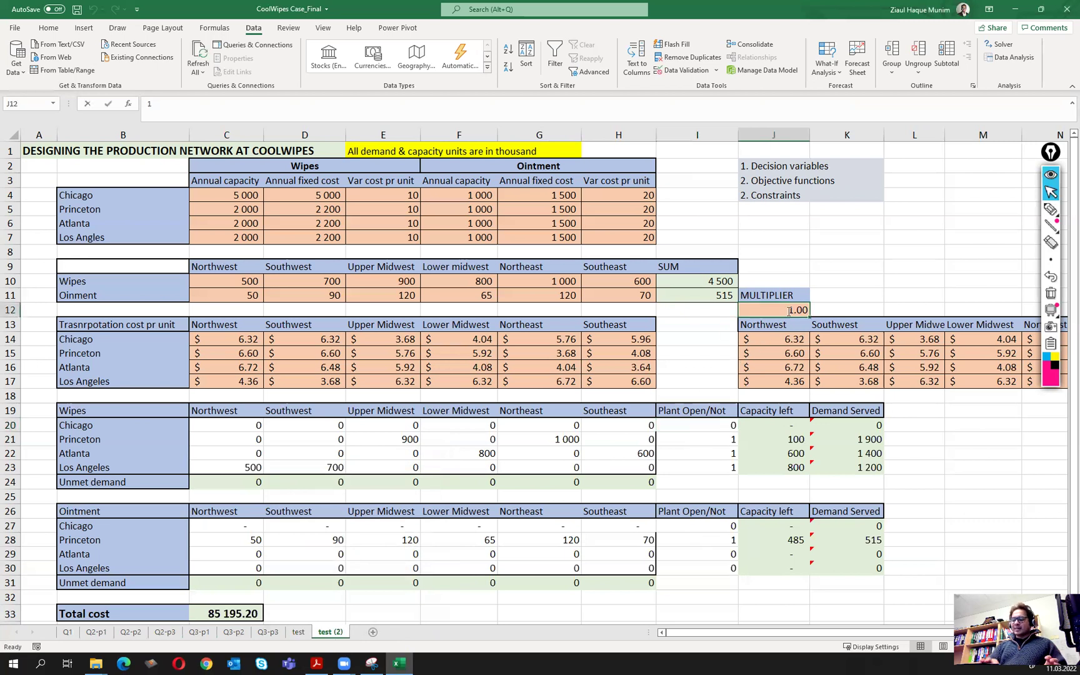
text(.5)
key(Tab)
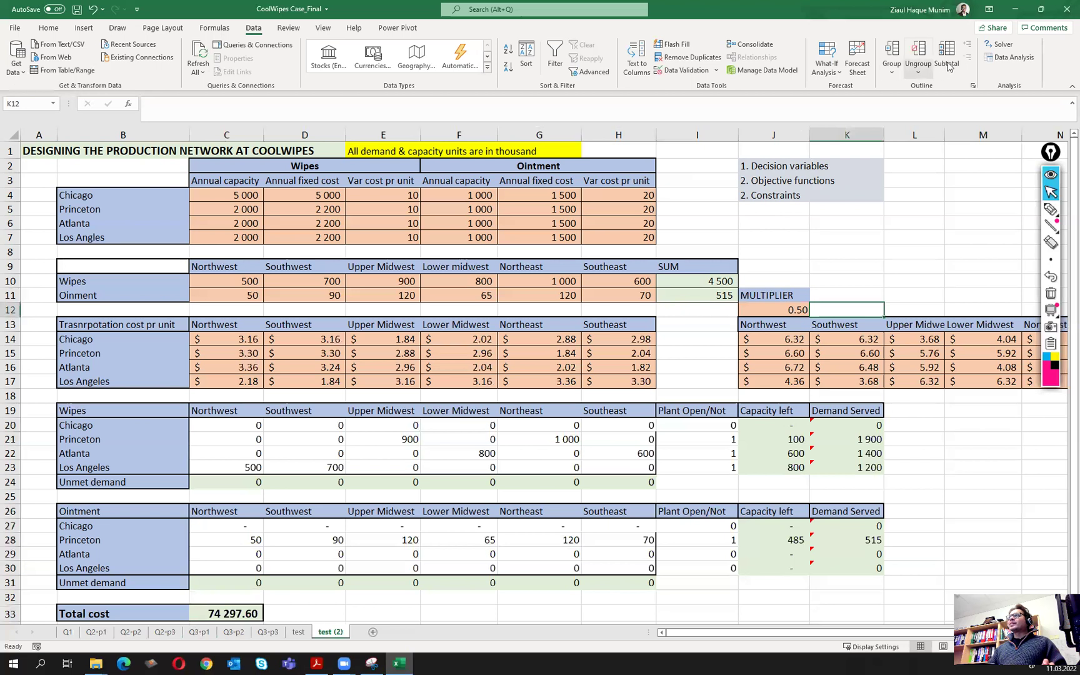
click(1000, 44)
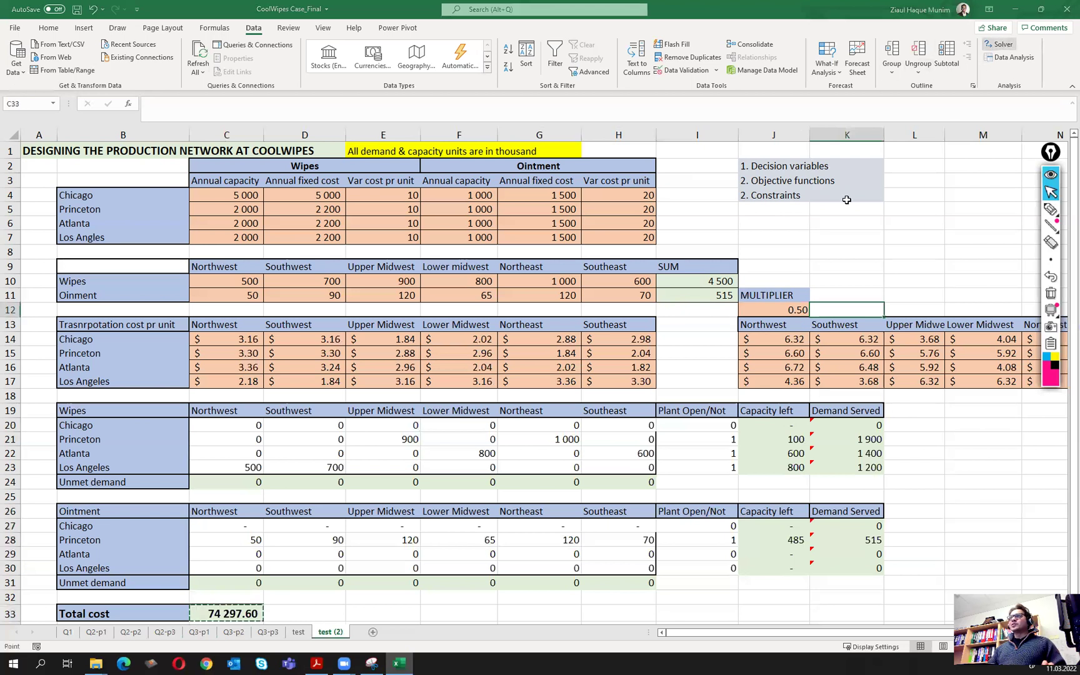
click(446, 310)
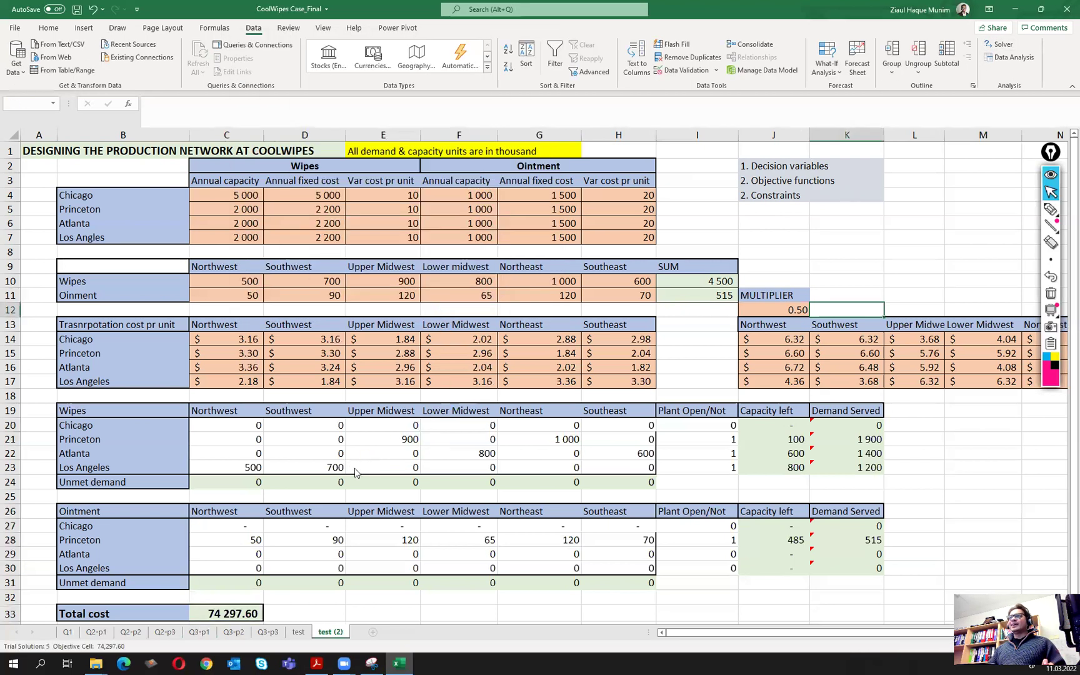
click(45, 357)
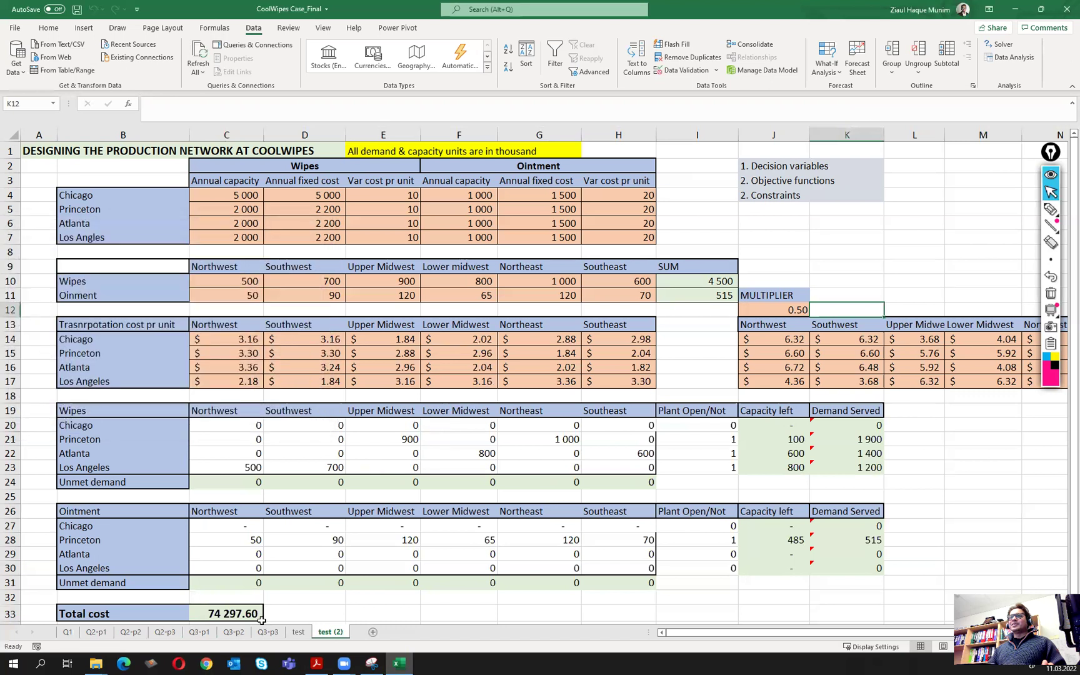
- Compare the total cost in C33 between sheets test (2) and Q3-p2
click(243, 615)
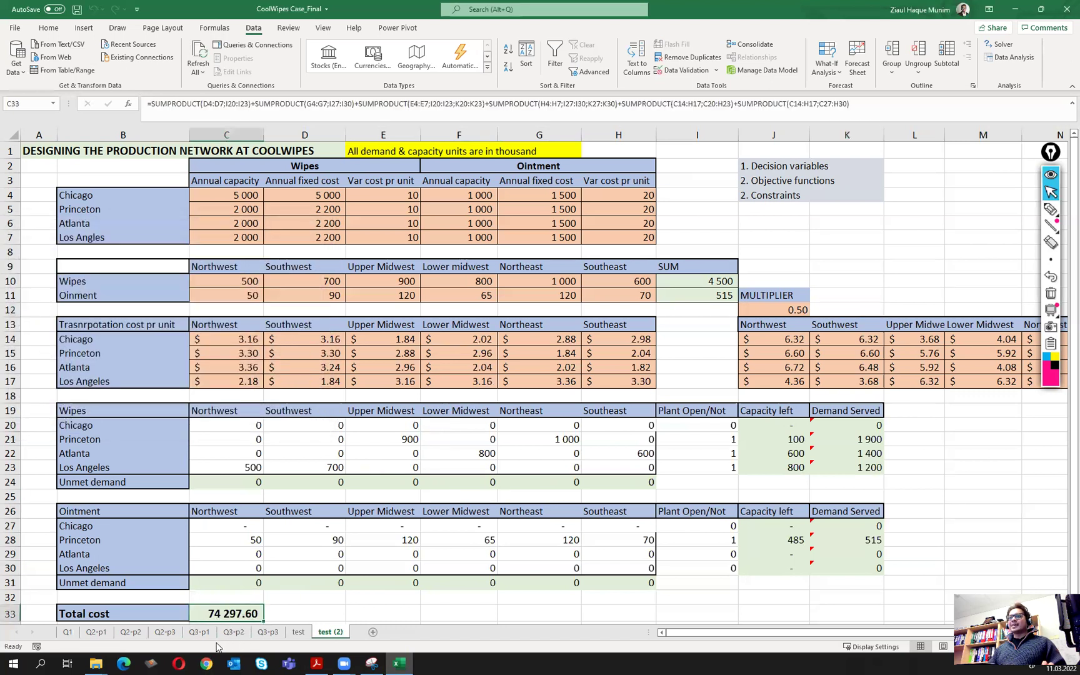
click(232, 635)
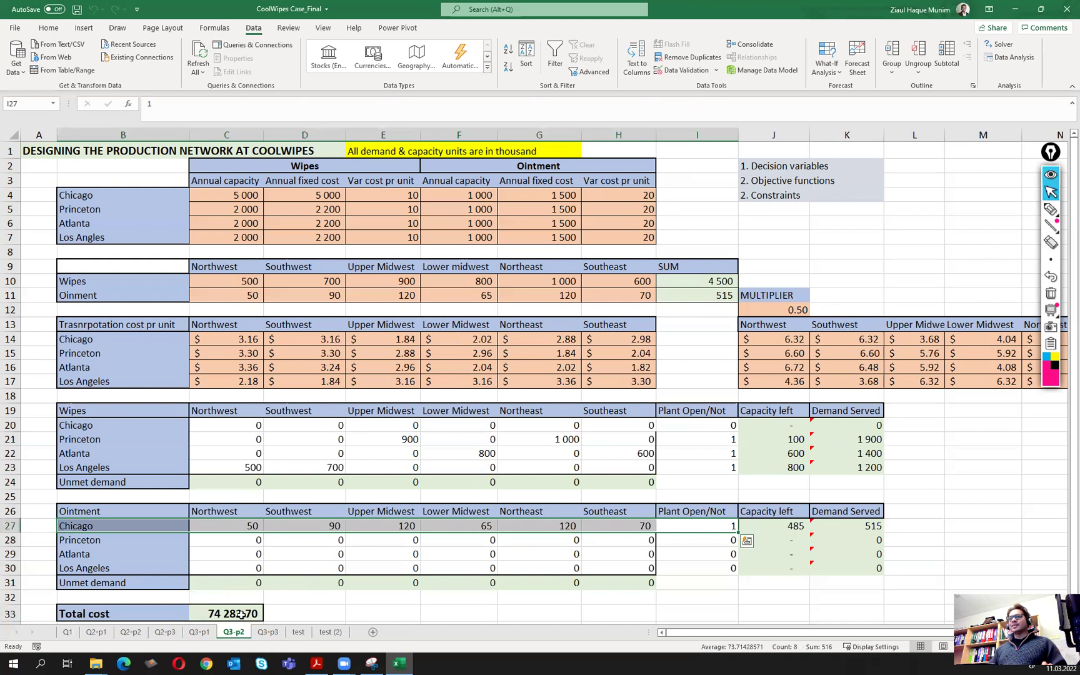
click(338, 632)
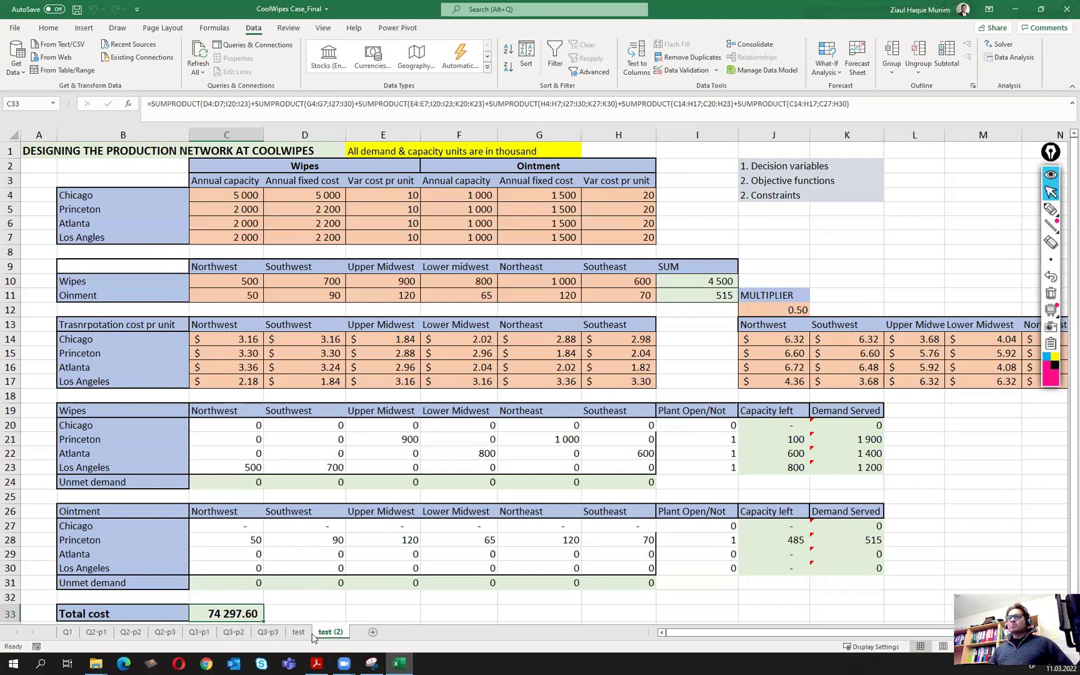
click(234, 632)
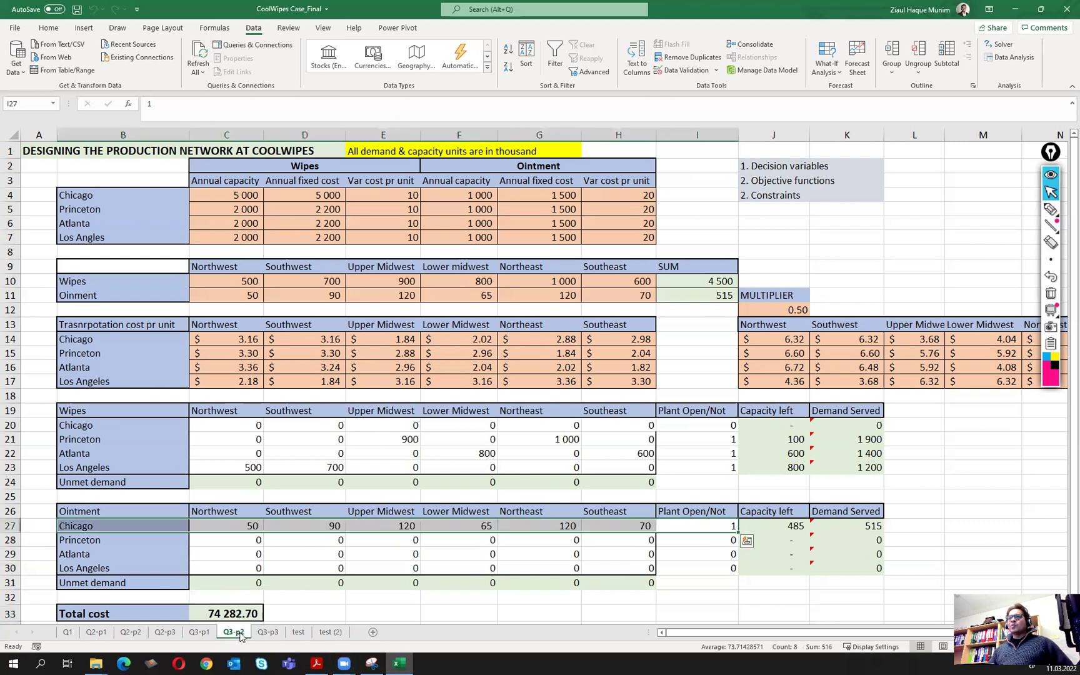
click(249, 614)
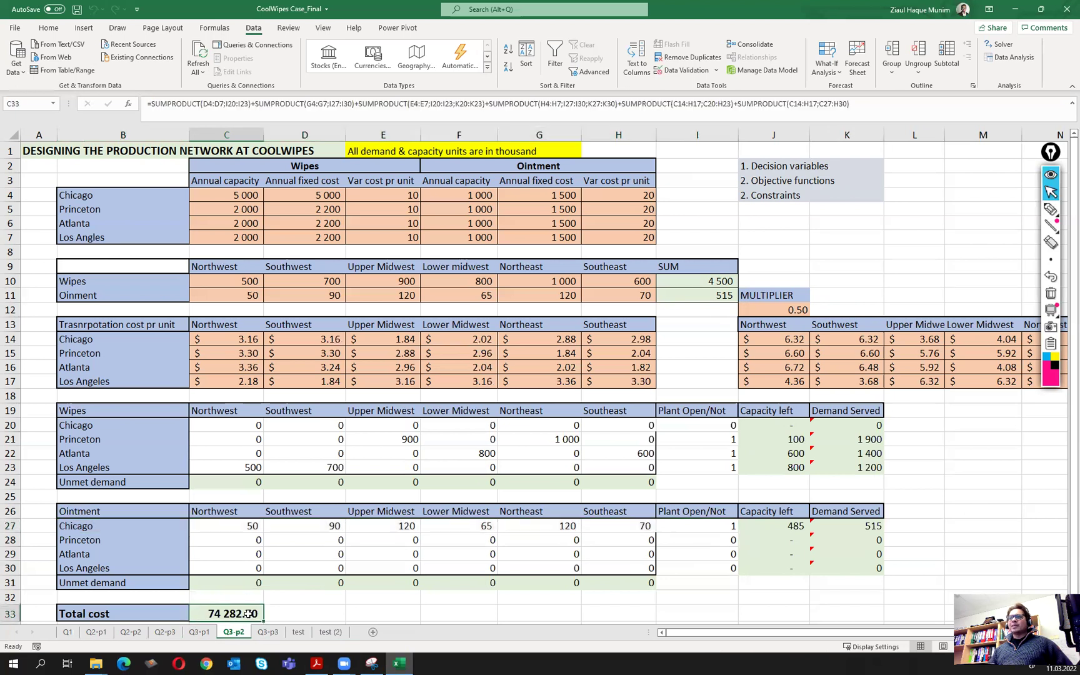
click(325, 632)
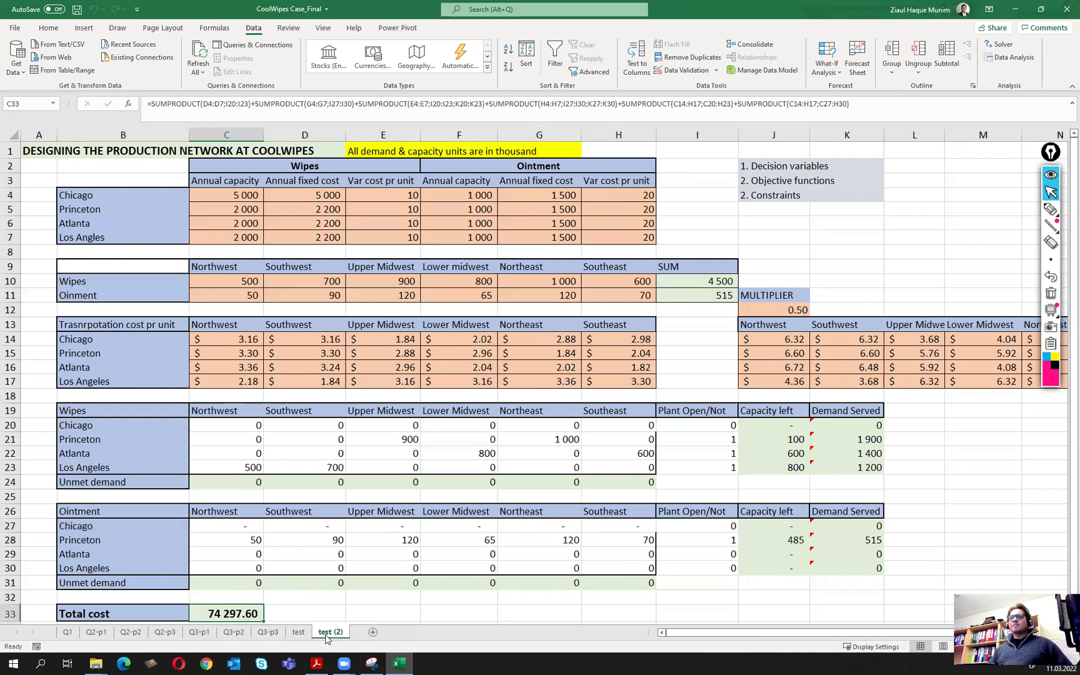
click(233, 634)
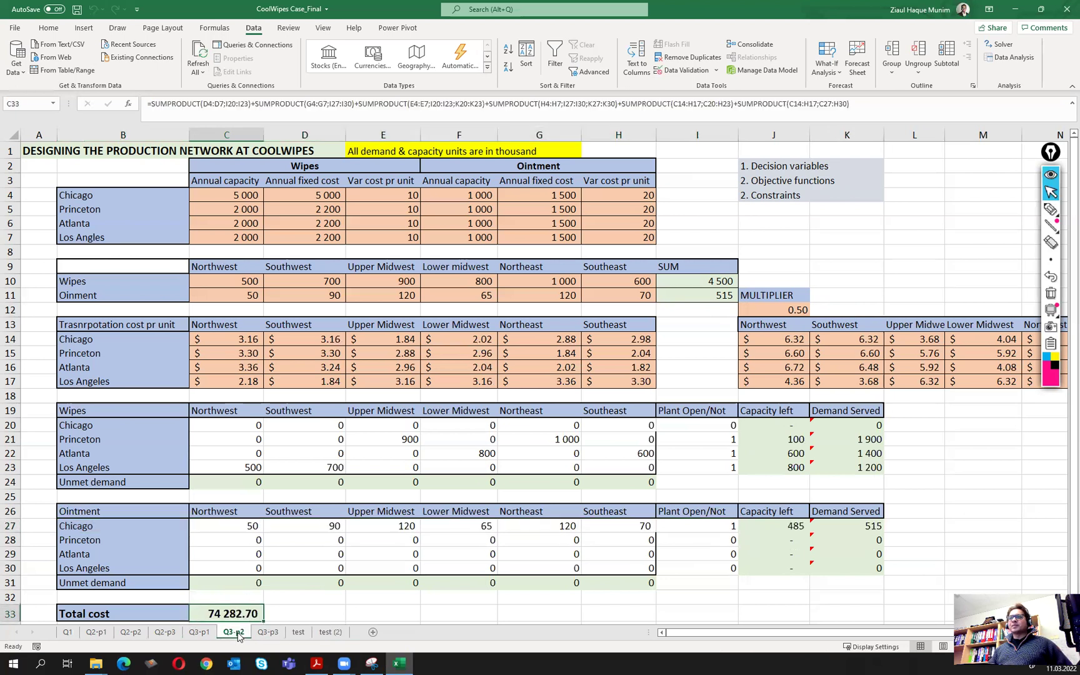
- Compare the total cost and plant allocations on sheet Q2-p2 with sheet test (2)
click(131, 632)
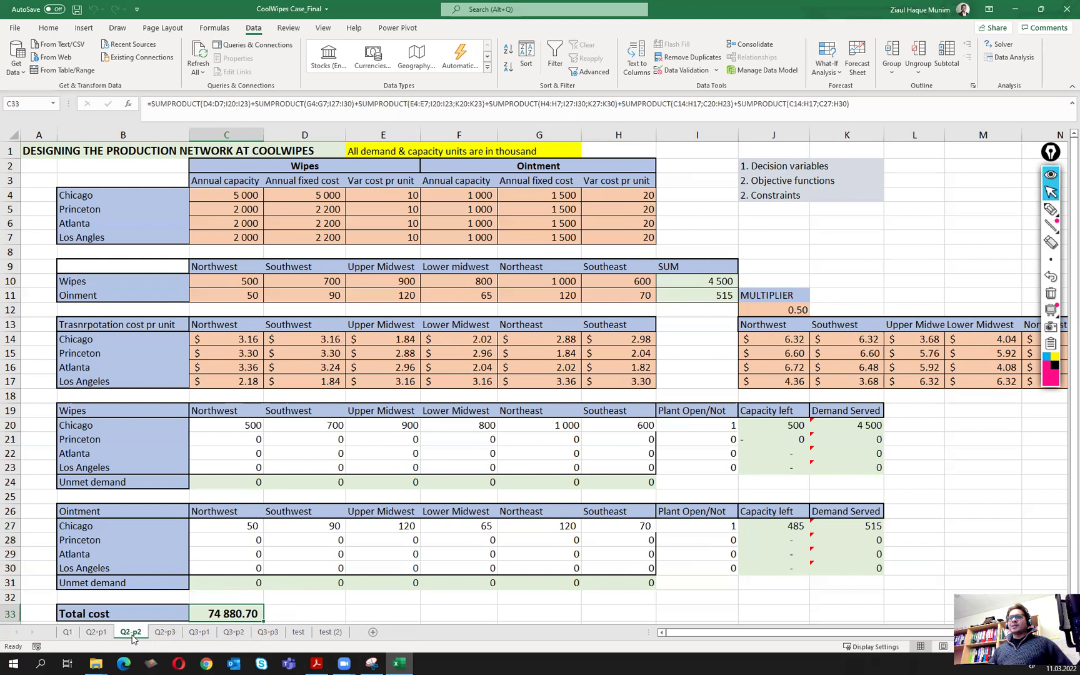
click(335, 635)
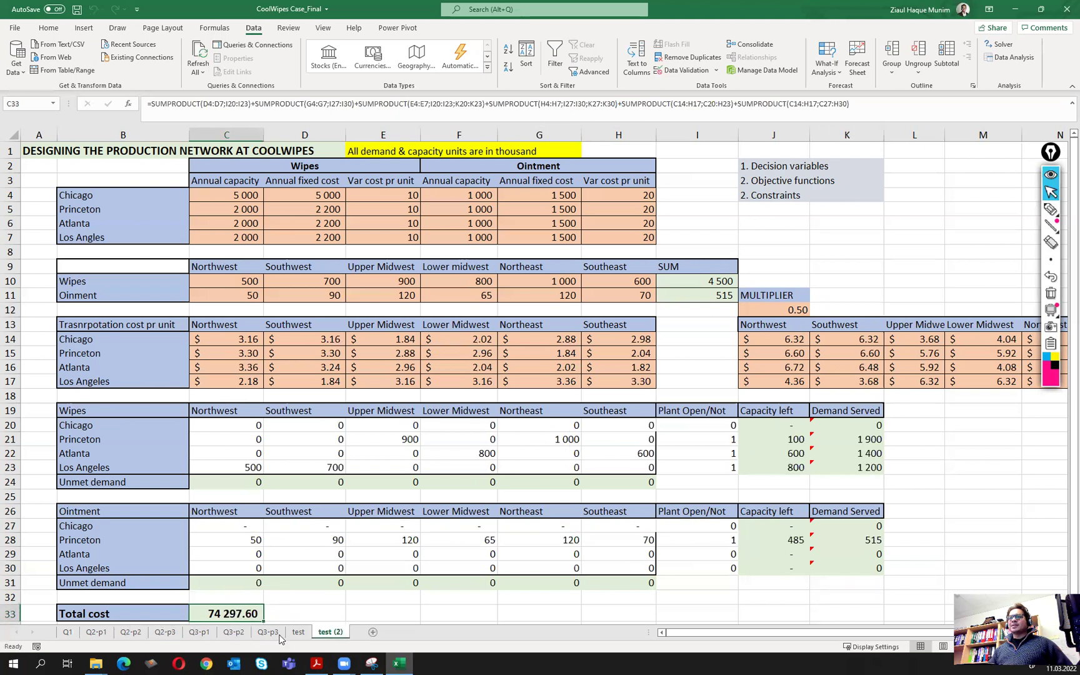
click(132, 634)
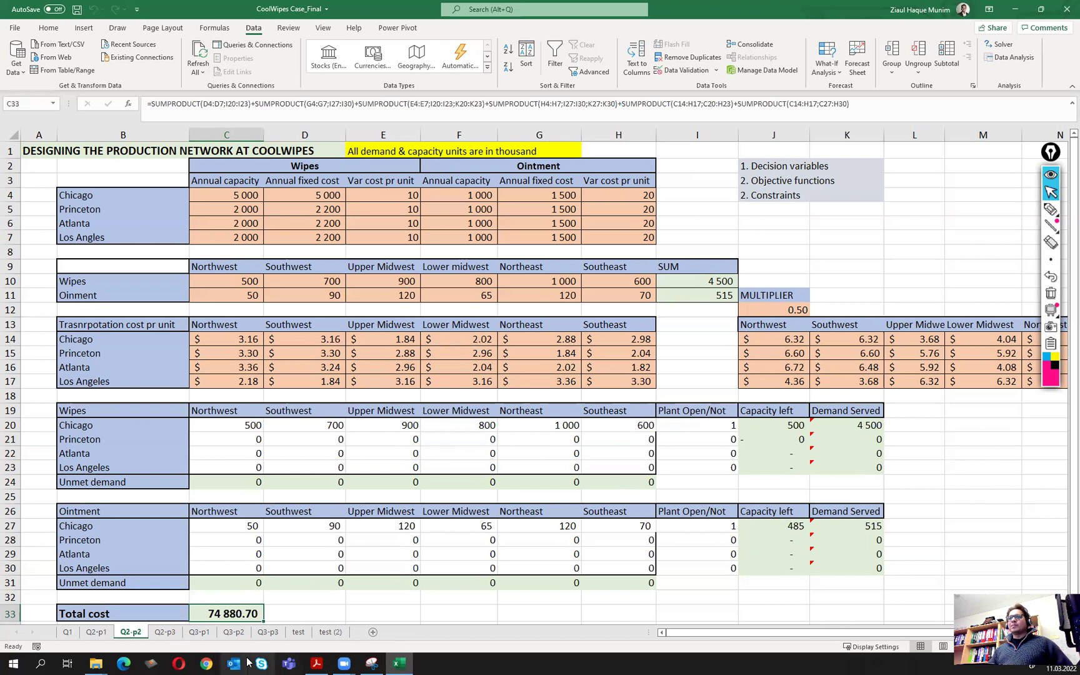
- Examine the Plant Open/Not decisions on sheet Q3-p2 for wipes in I21:I23 and Chicago ointment in I27
click(234, 634)
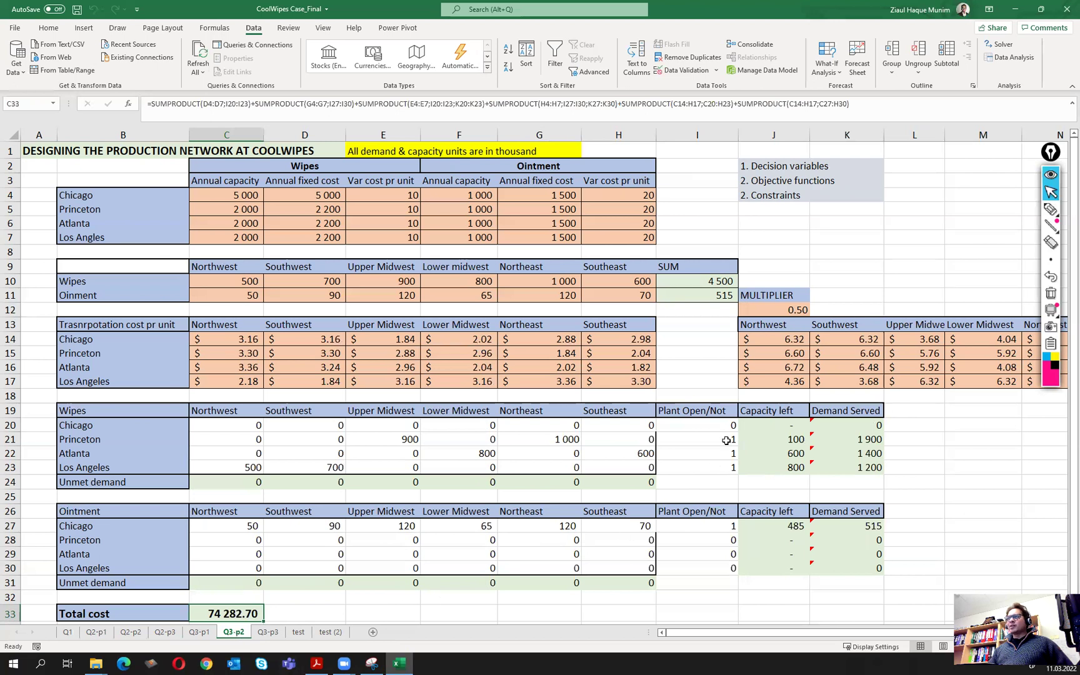
drag(727, 441, 731, 466)
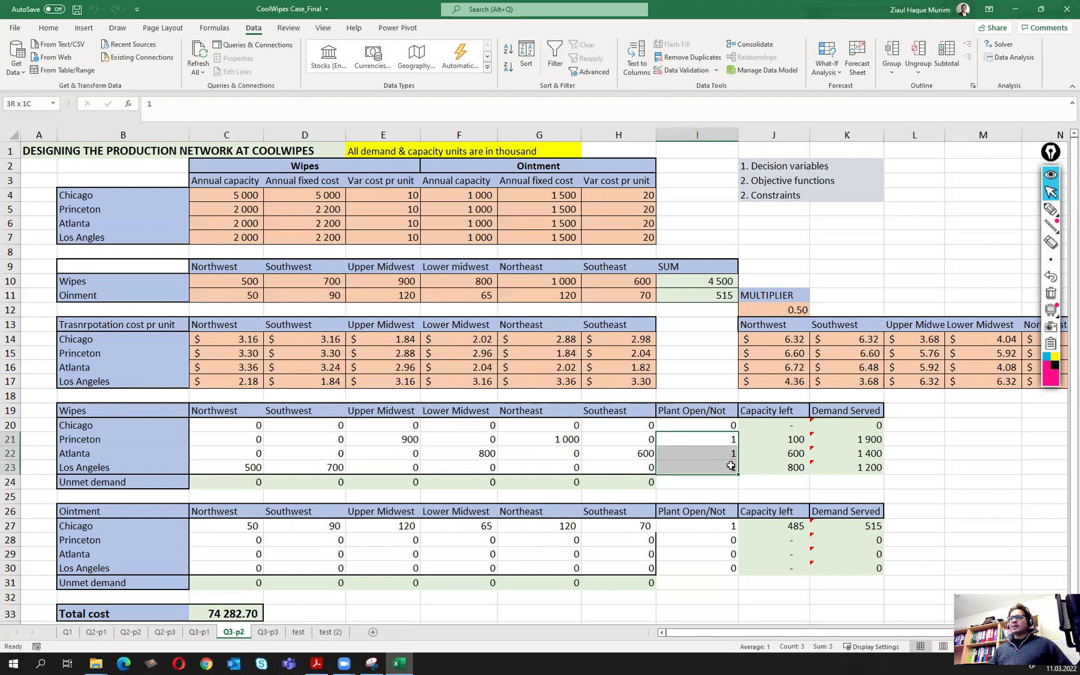
click(707, 526)
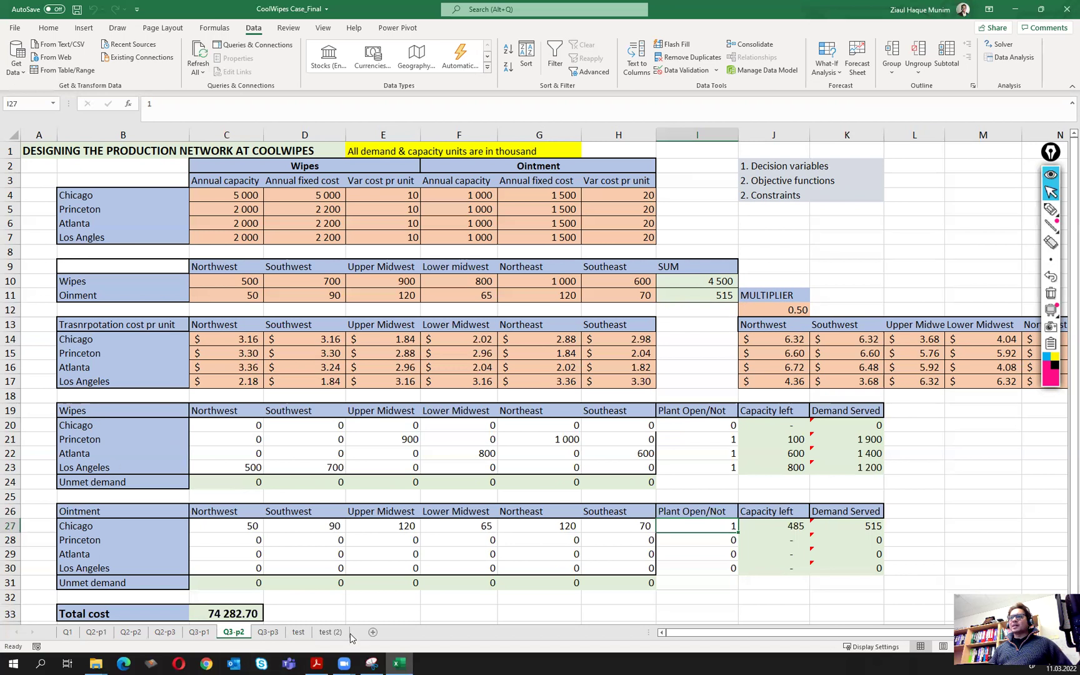
- Duplicate the test (2) sheet and move the copy to the end of the workbook
click(331, 632)
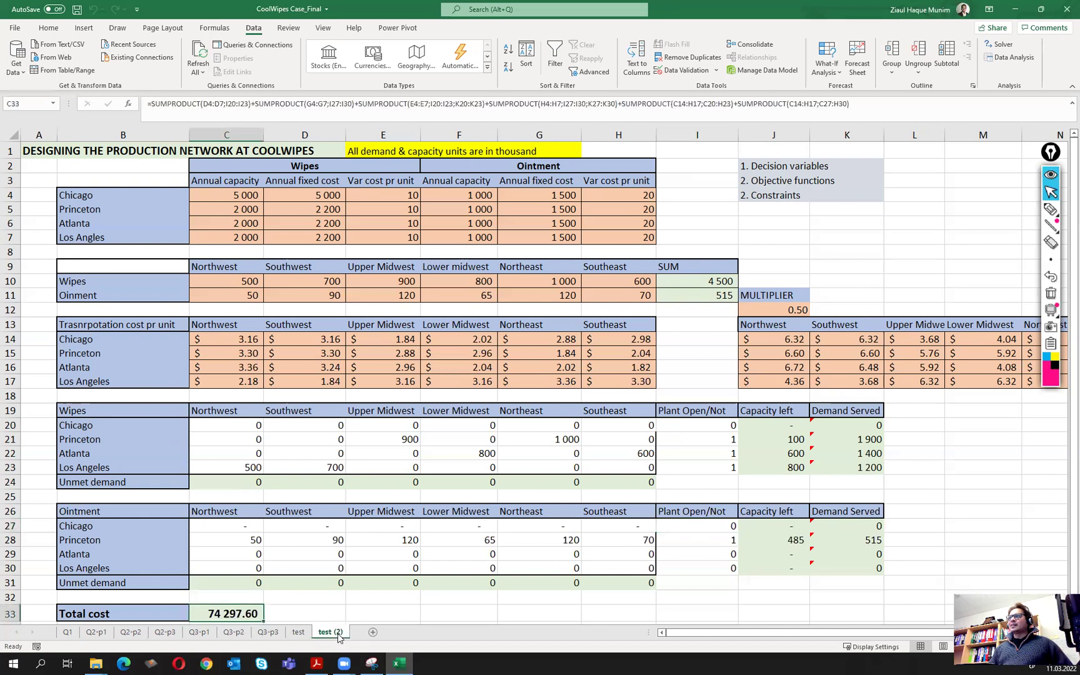
click(299, 632)
click(324, 633)
right_click(324, 633)
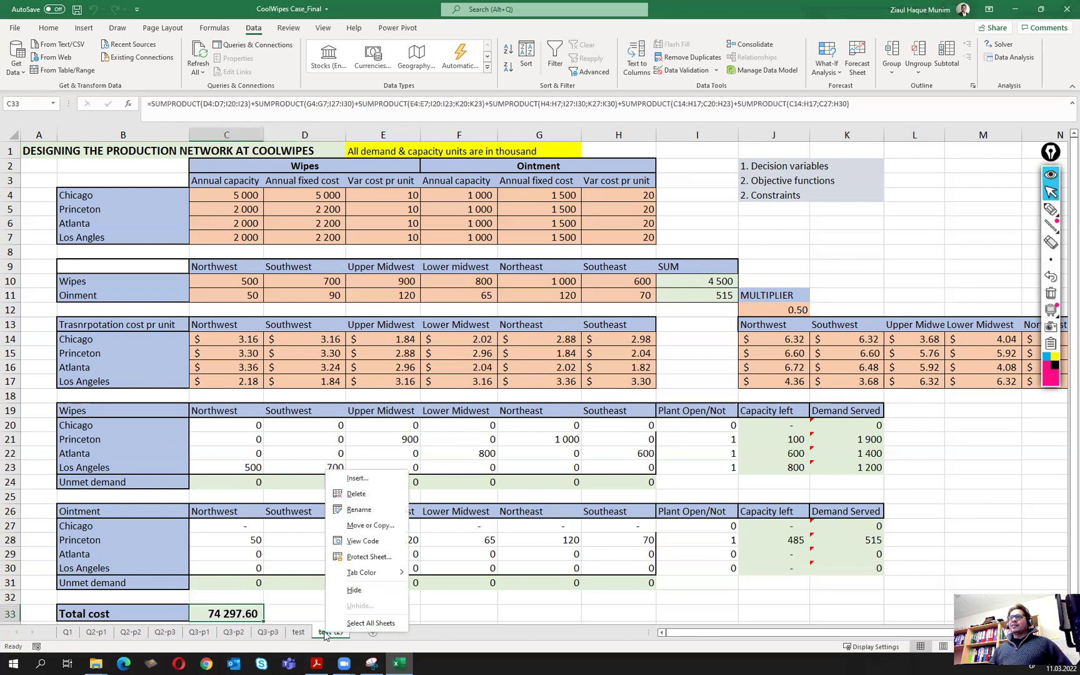
click(375, 525)
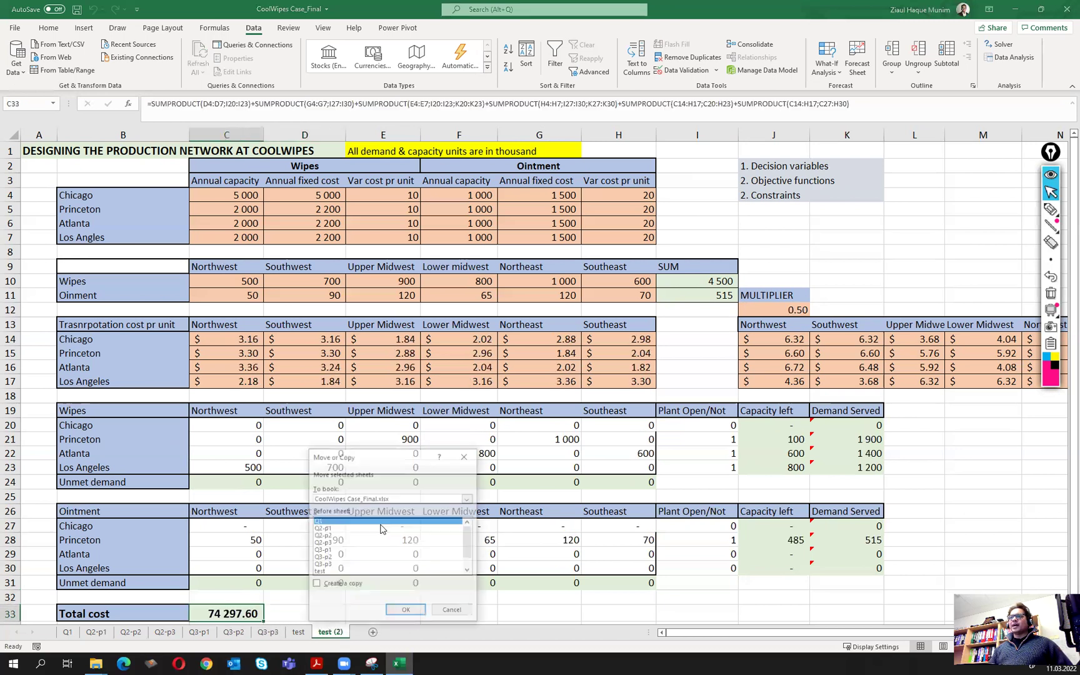
click(332, 586)
click(407, 612)
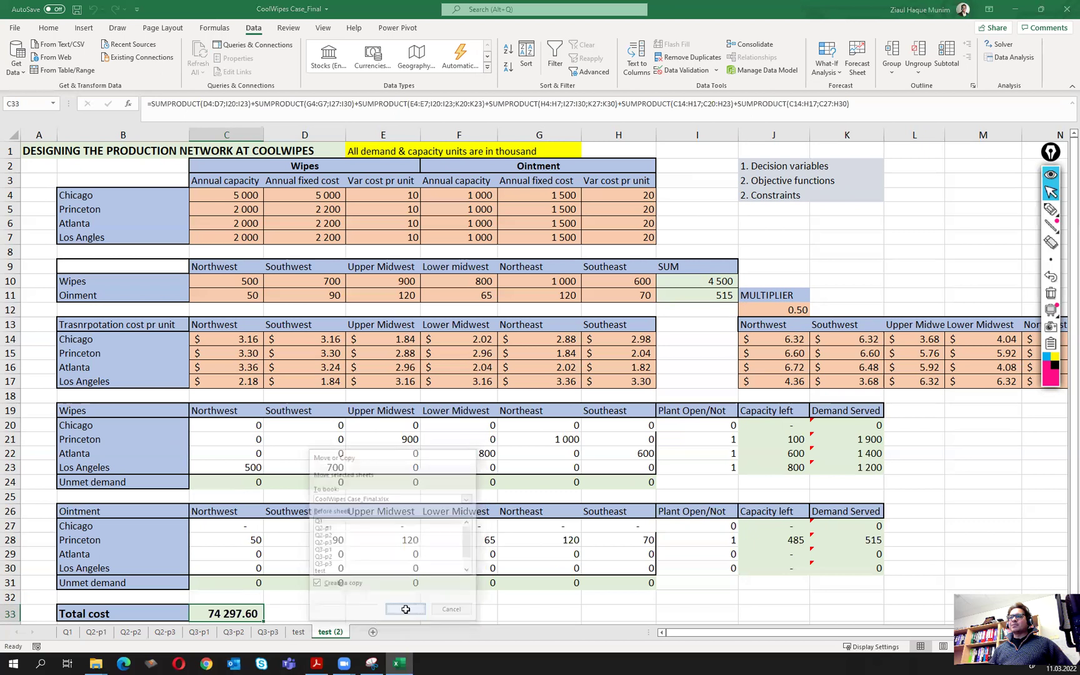
drag(80, 630, 400, 634)
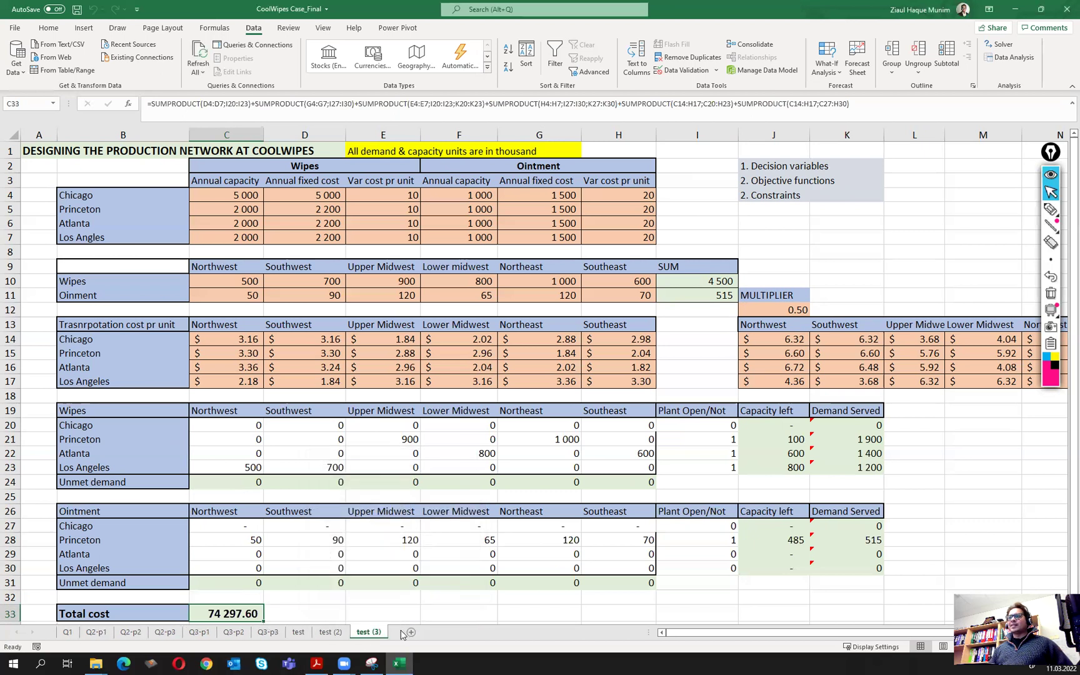
- Set the multiplier in J12 to 2 on sheet test (3)
click(792, 312)
double_click(793, 312)
key(BackSpace)
key(BackSpace)
key(BackSpace)
text(2)
key(Tab)
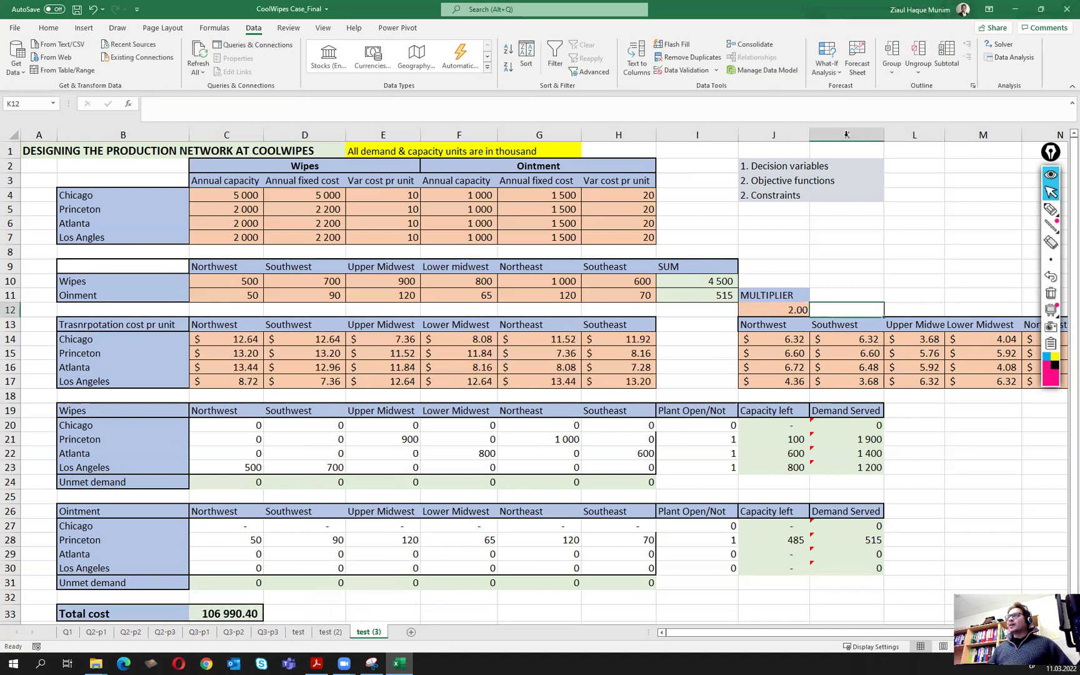
- Solve the test (3) model from its copied decision values and keep the Solver solution
click(1000, 45)
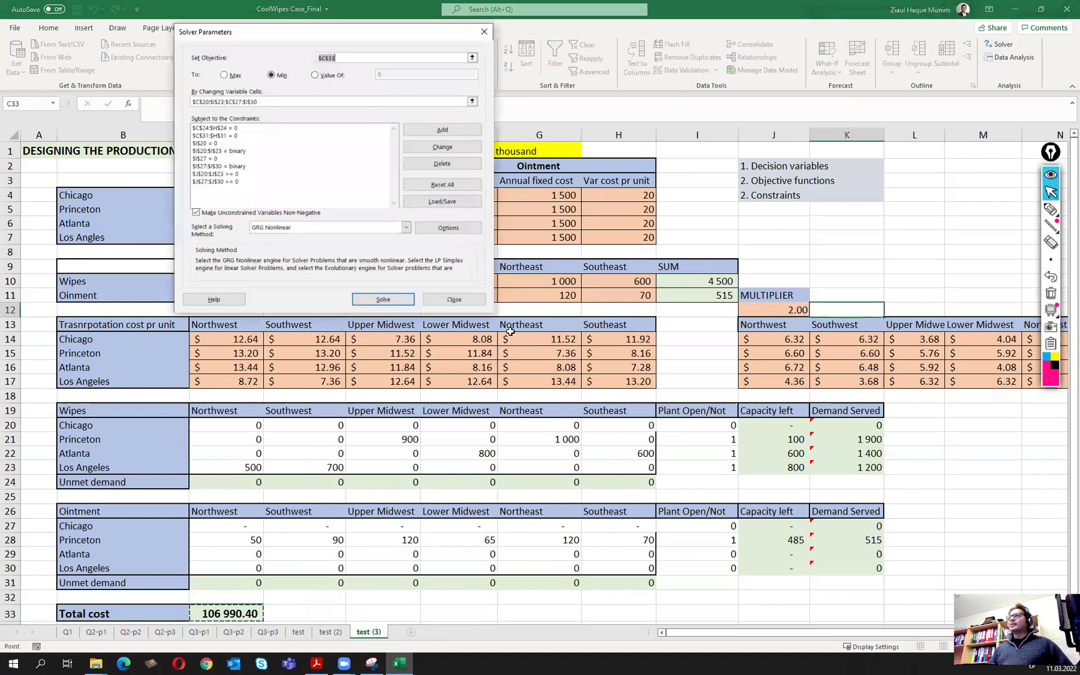
click(394, 297)
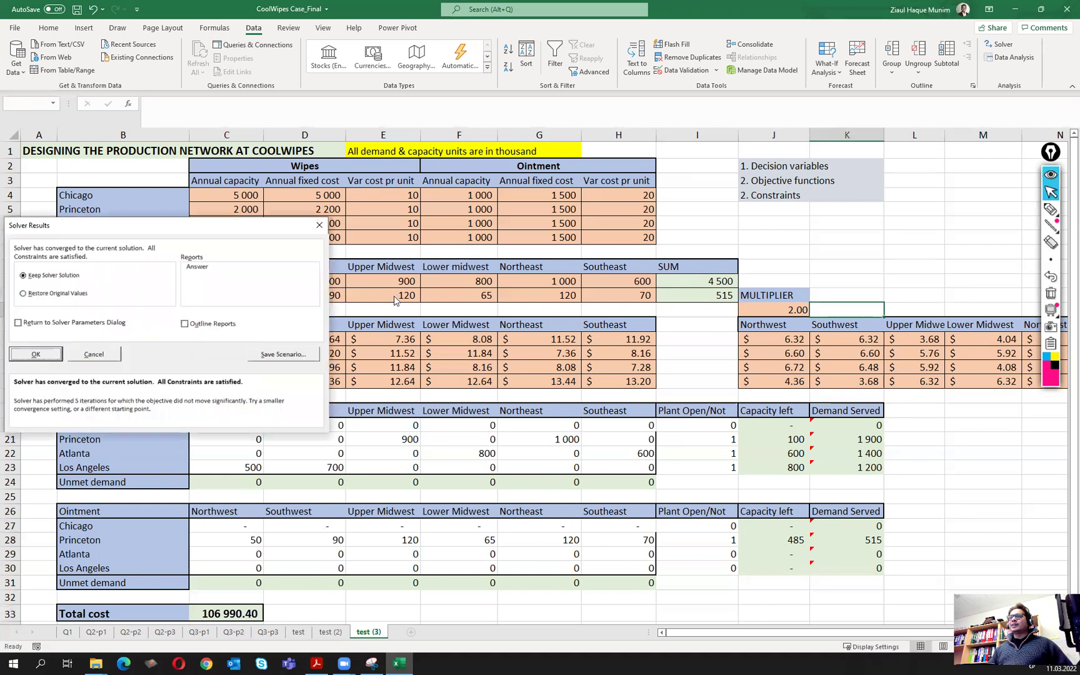
click(50, 353)
- Clear the wipes decision cells C20:I23 and the ointment decision cells C27:I30 on sheet test (3)
drag(240, 428, 695, 468)
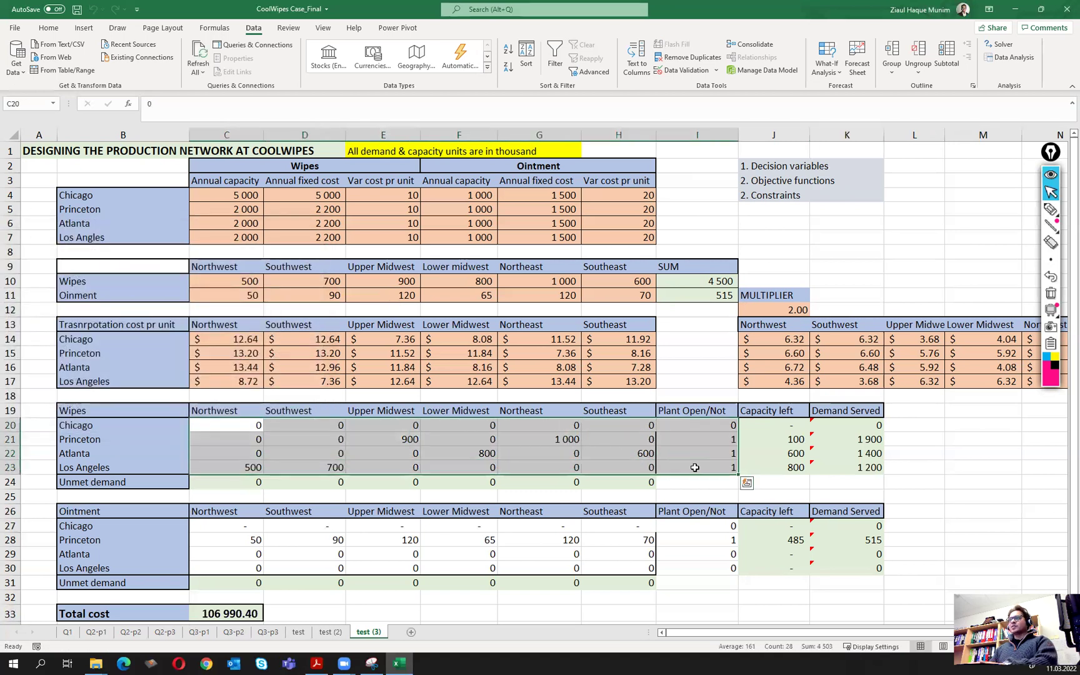
key(Delete)
drag(226, 526, 692, 557)
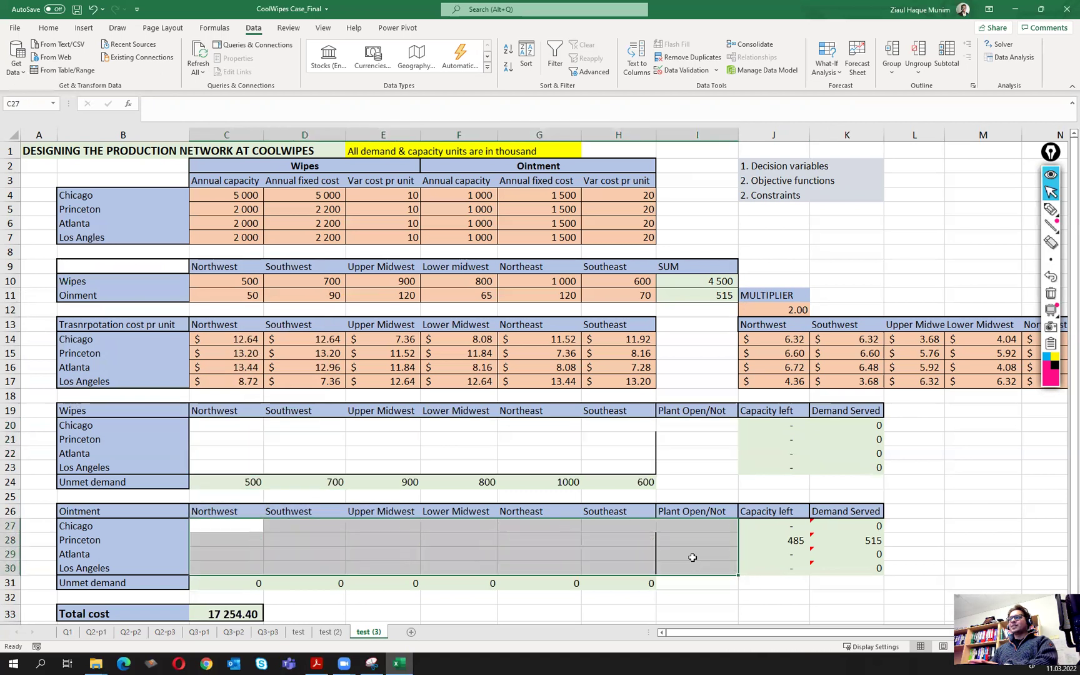
key(Delete)
- Solve the test (3) model from the cleared decision cells and keep the Solver solution
click(983, 180)
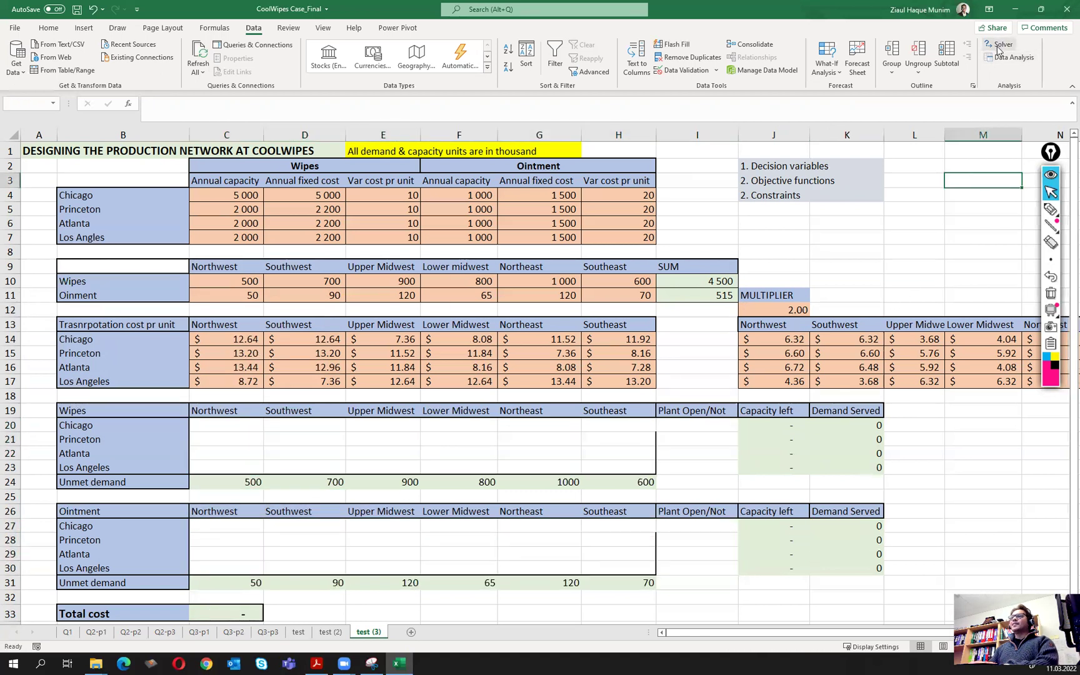
click(998, 50)
click(335, 292)
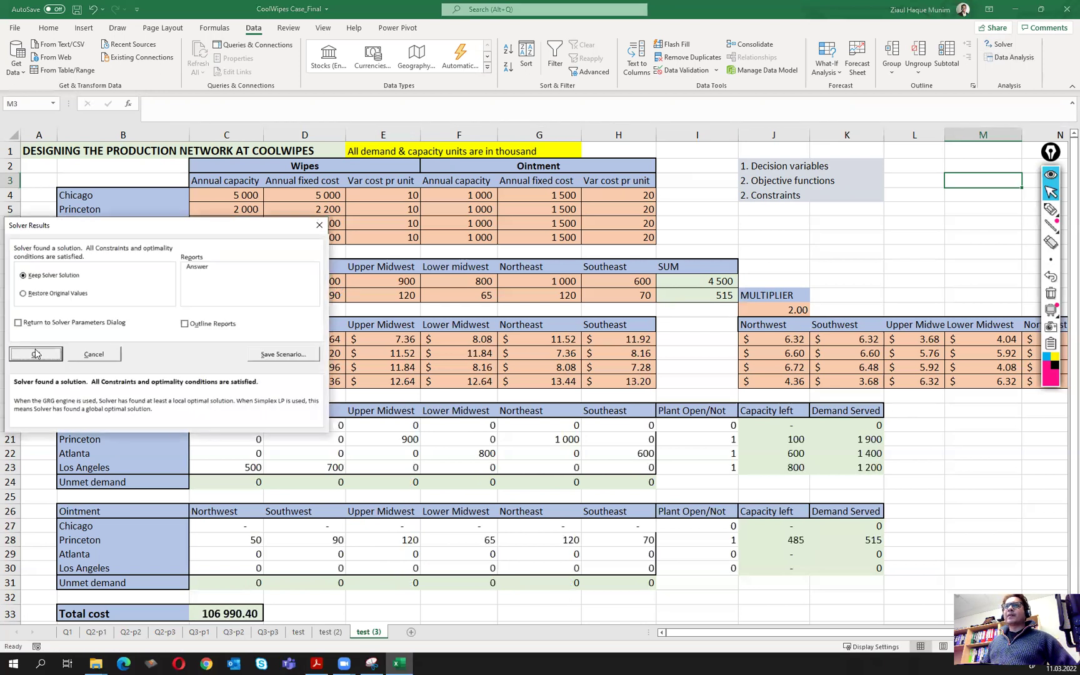
click(36, 354)
- Compare the total cost in C33 on test (3) with sheets Q3-p3 and Q2-p3, and save the workbook
click(222, 611)
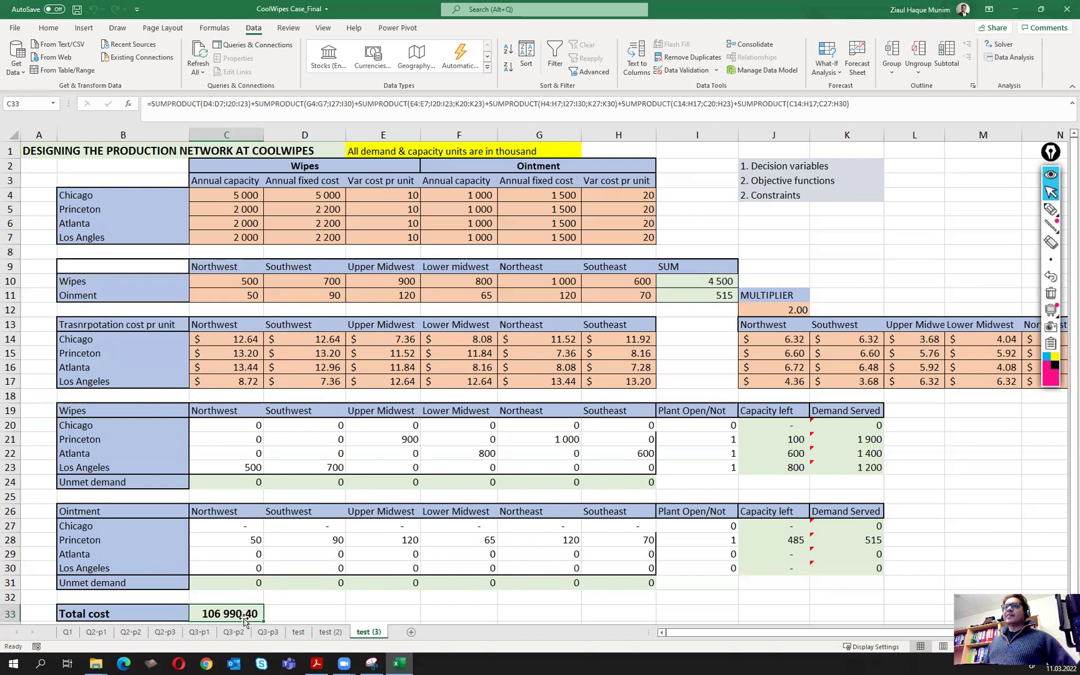
click(268, 632)
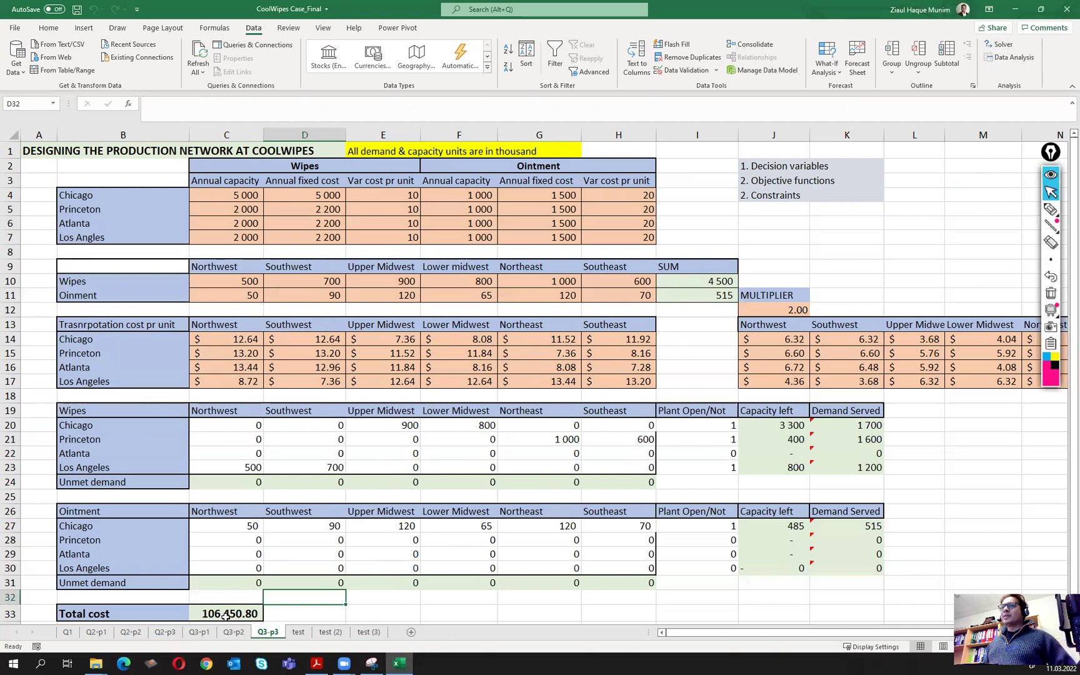
click(166, 633)
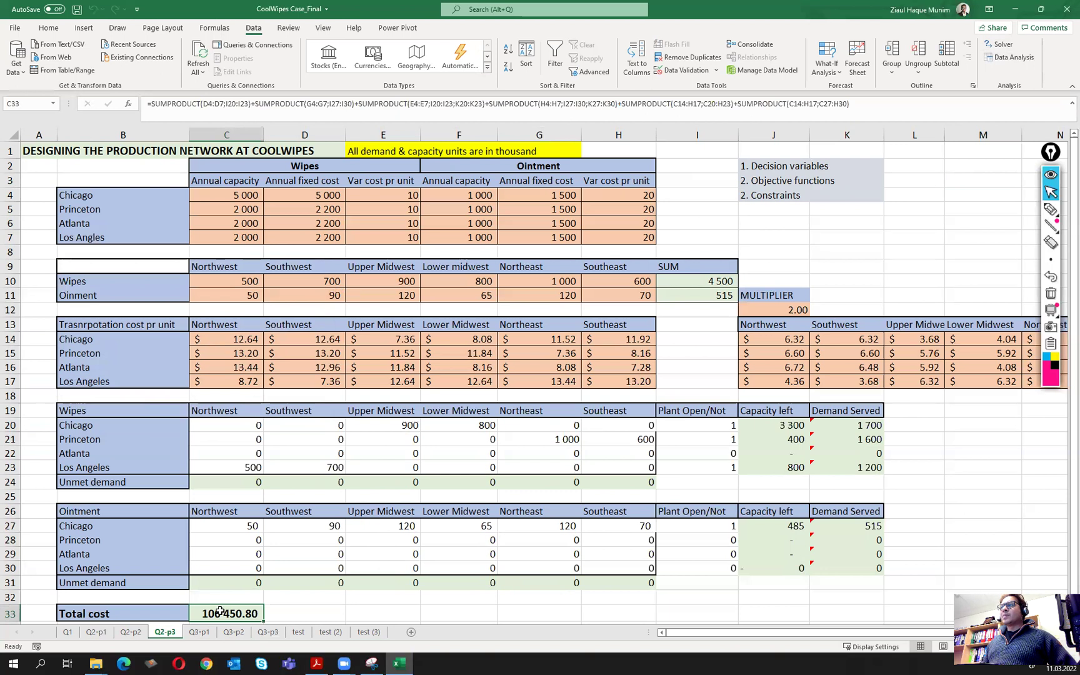
click(371, 632)
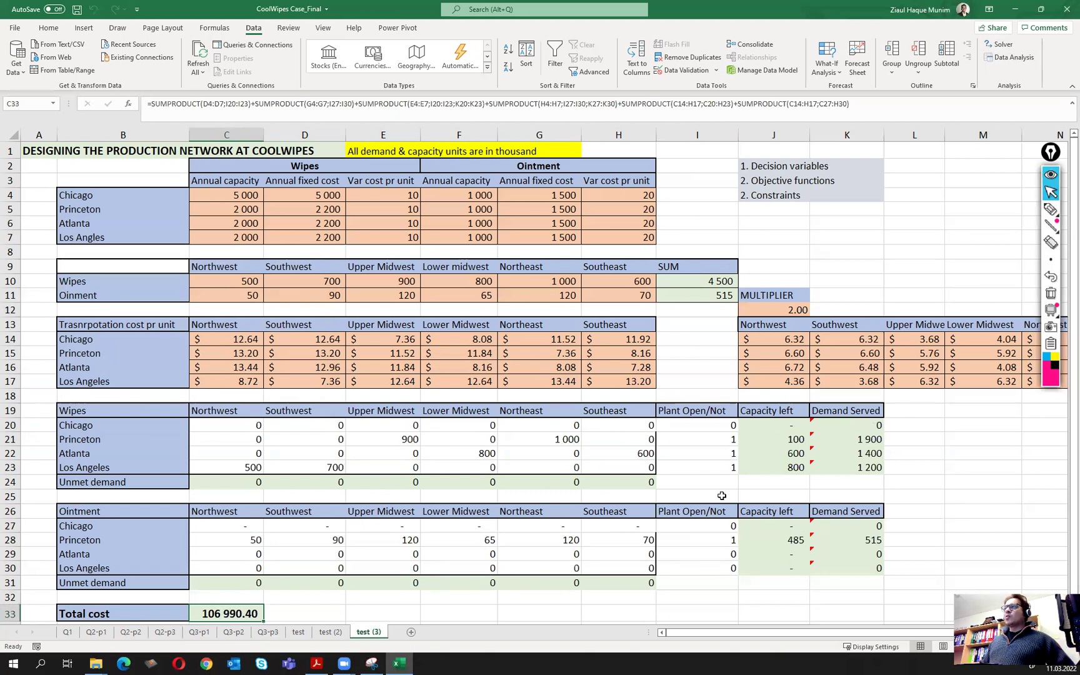
click(696, 594)
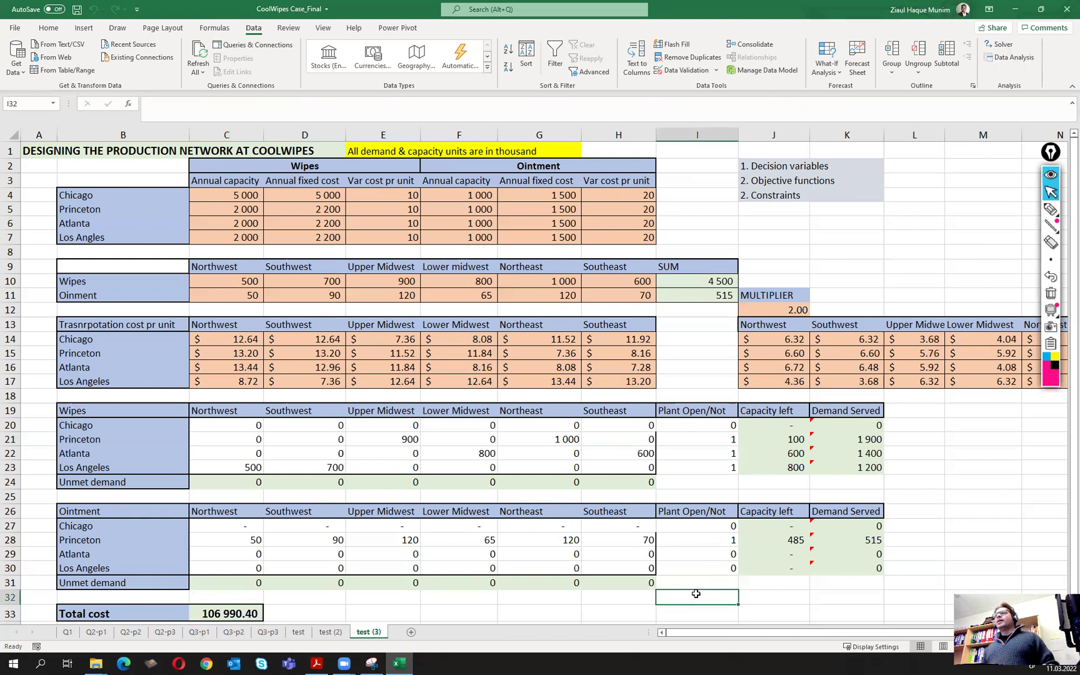
key(ctrl+s)
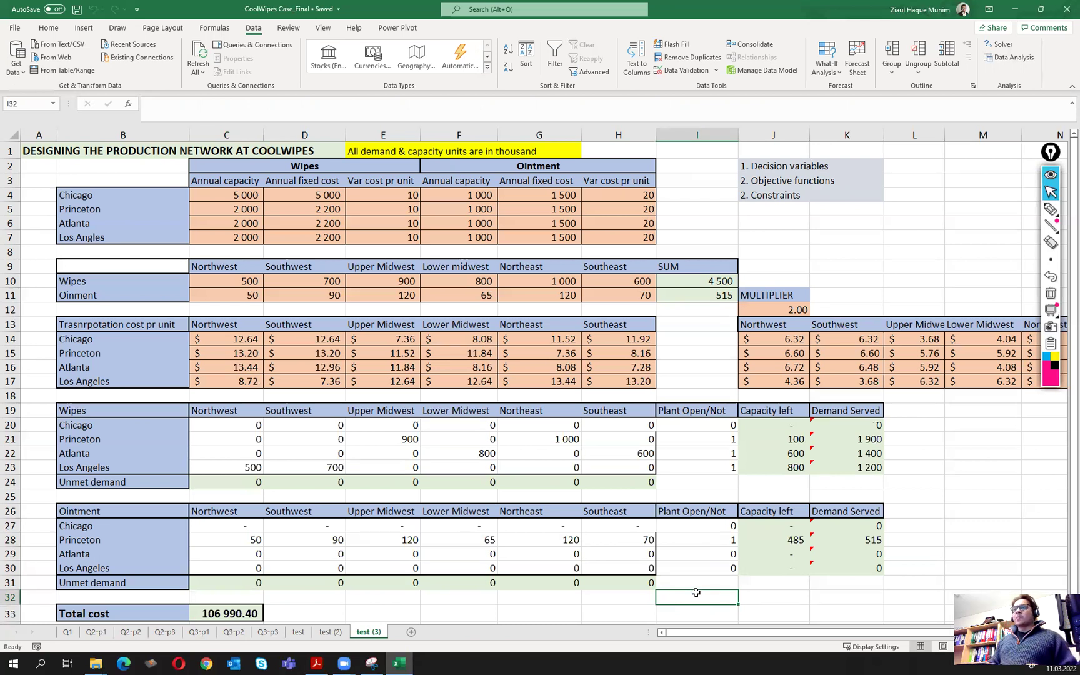
- Examine the plant open/not decisions and the wipes and ointment allocations on sheets test (3), Q3-p3 and Q3-p2
click(717, 473)
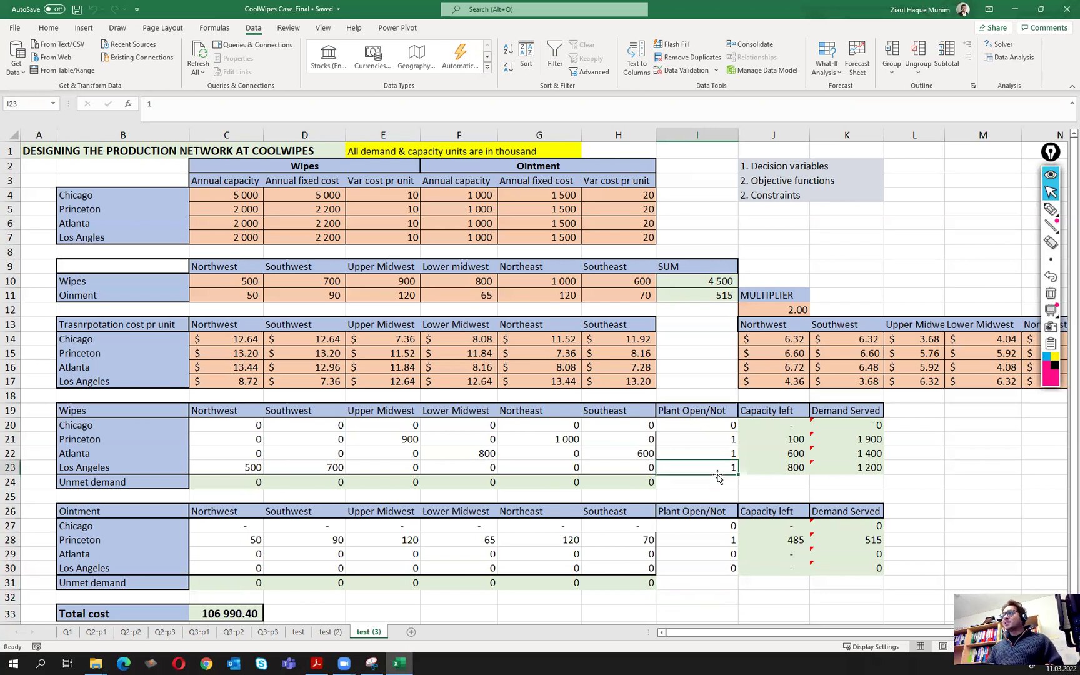
click(714, 482)
click(695, 595)
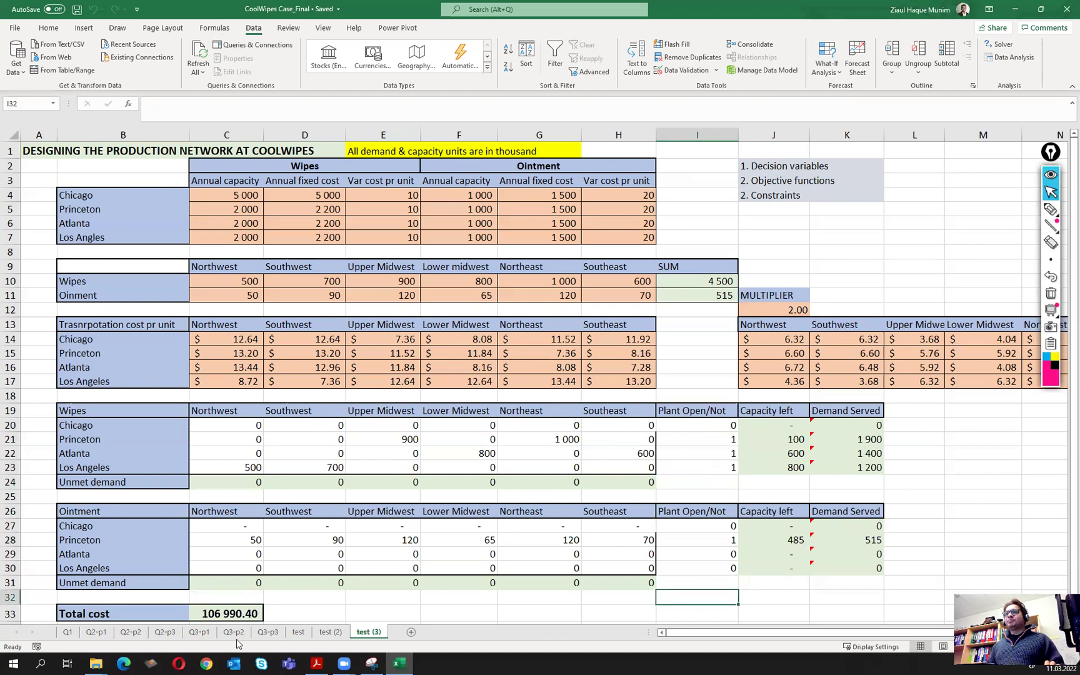
click(266, 634)
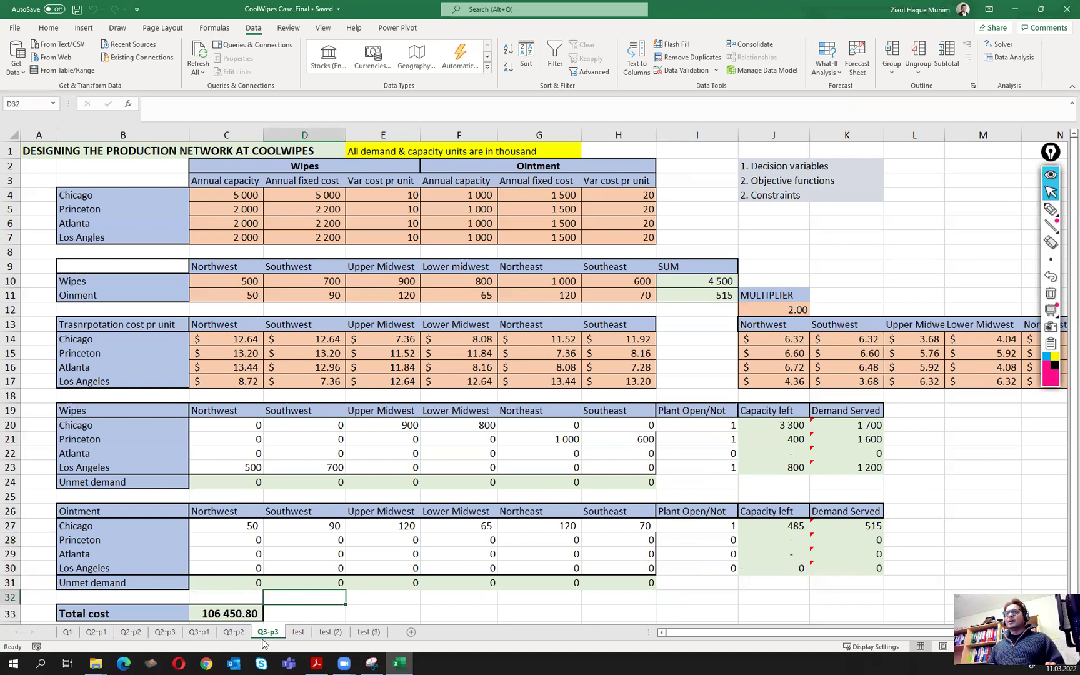
drag(728, 428, 729, 467)
drag(616, 467, 102, 465)
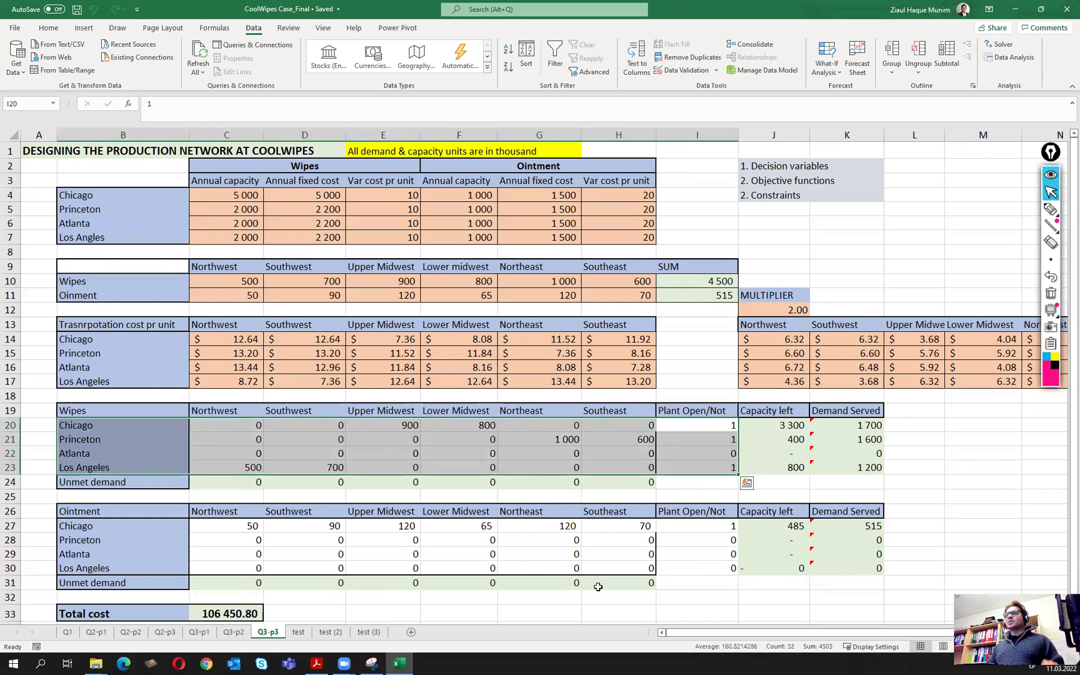
click(732, 528)
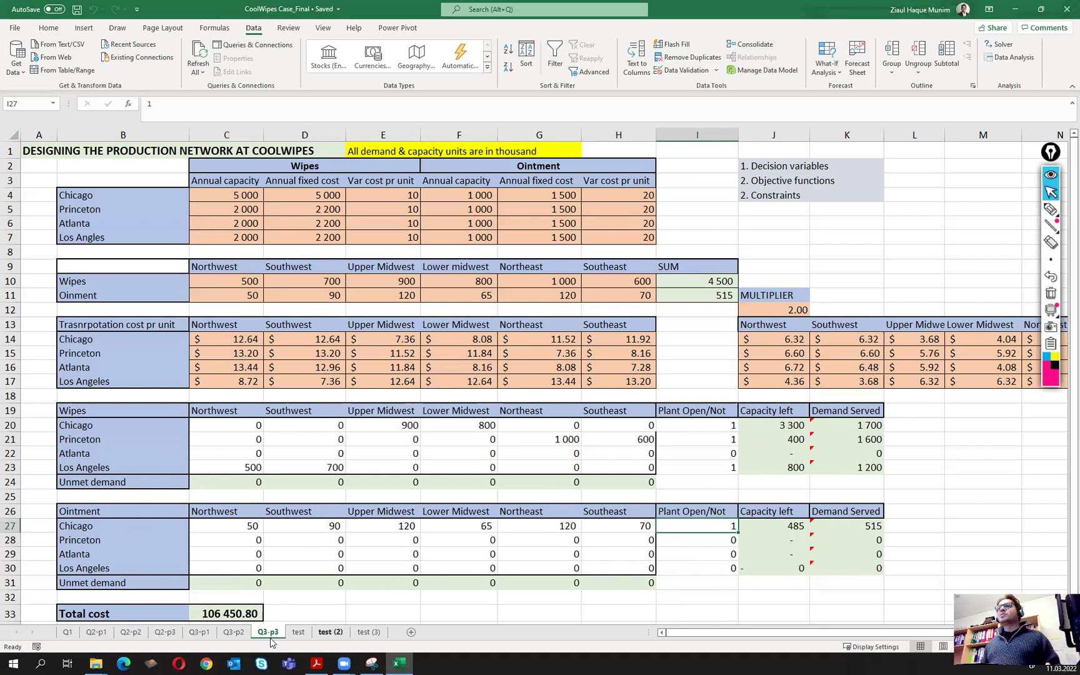
click(234, 632)
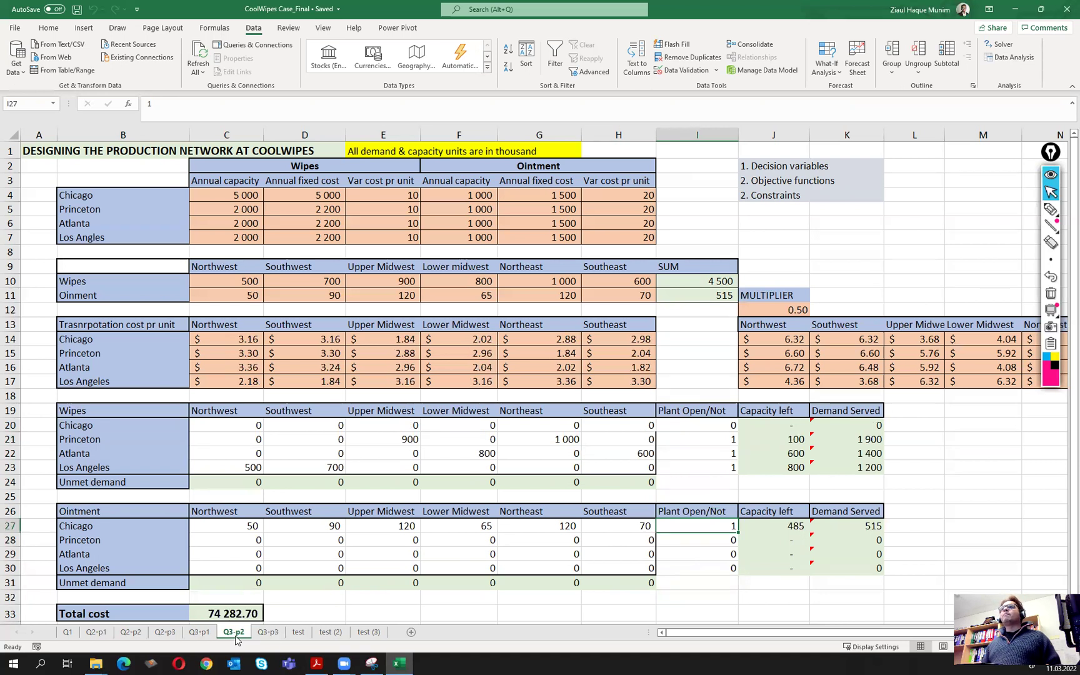
click(386, 597)
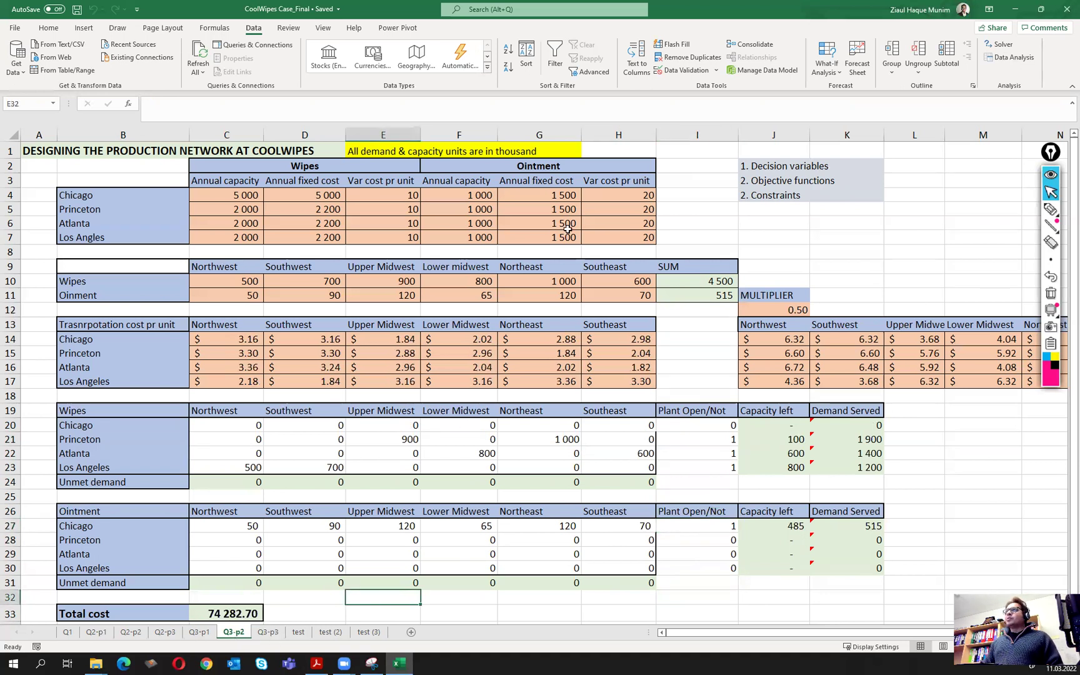